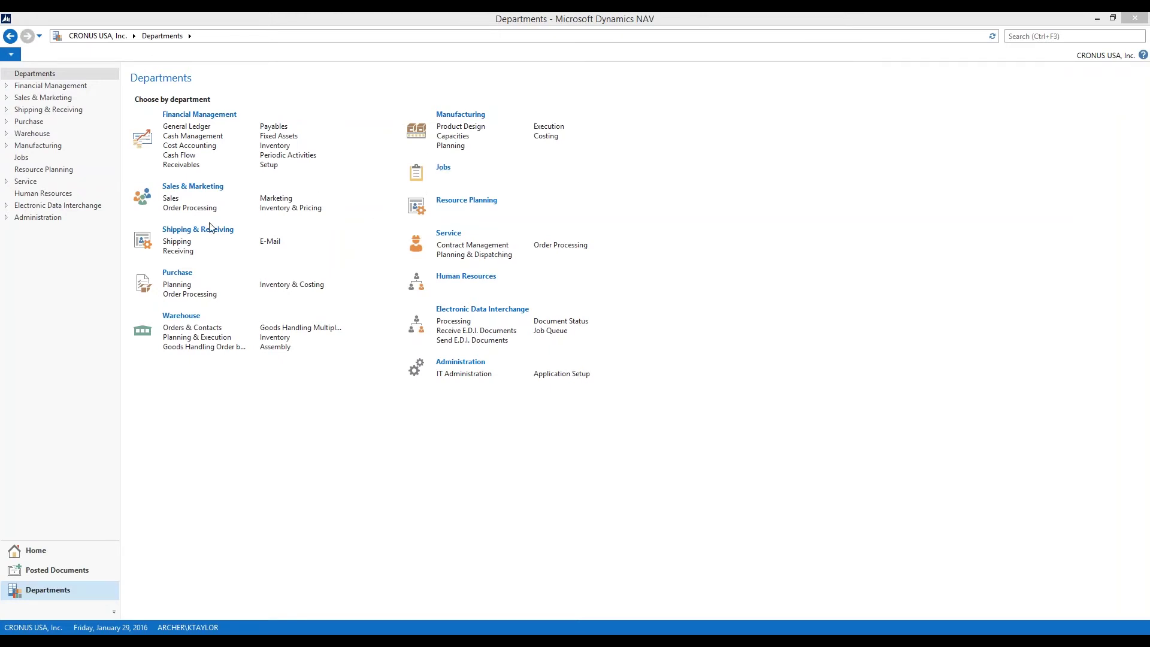
Open the Packing Rules list from the E-Ship area of the E-Ship (Shipping) application setup
{"action": "left_click", "coordinate": [548, 375]}
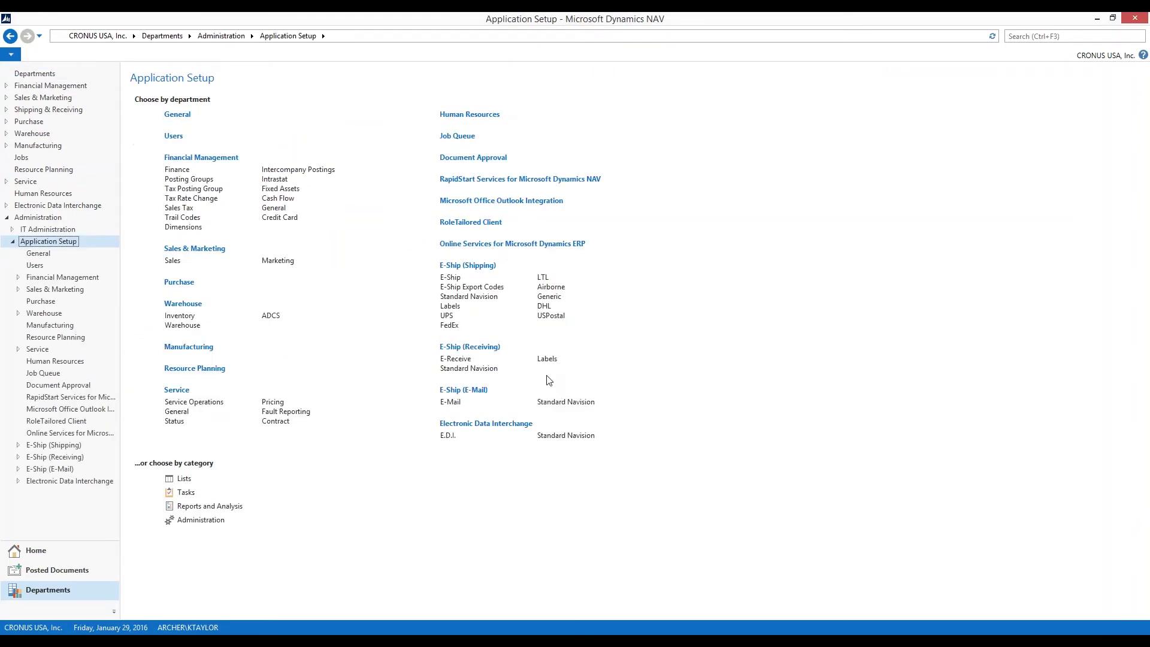
{"action": "left_click", "coordinate": [461, 265]}
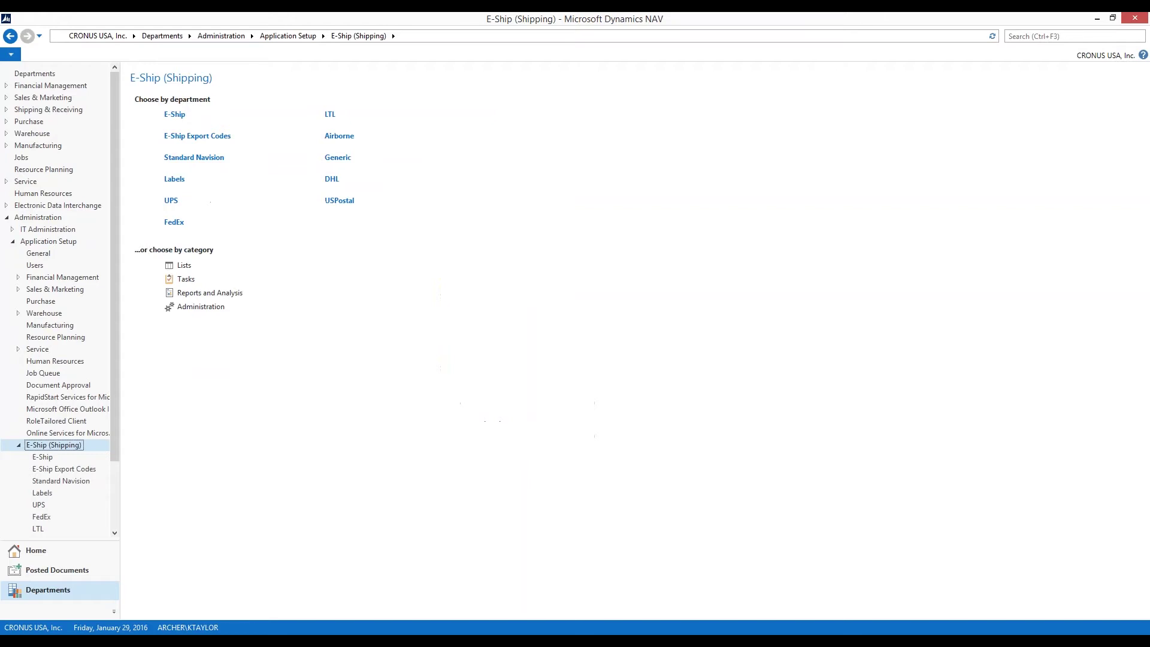
{"action": "left_click", "coordinate": [203, 307]}
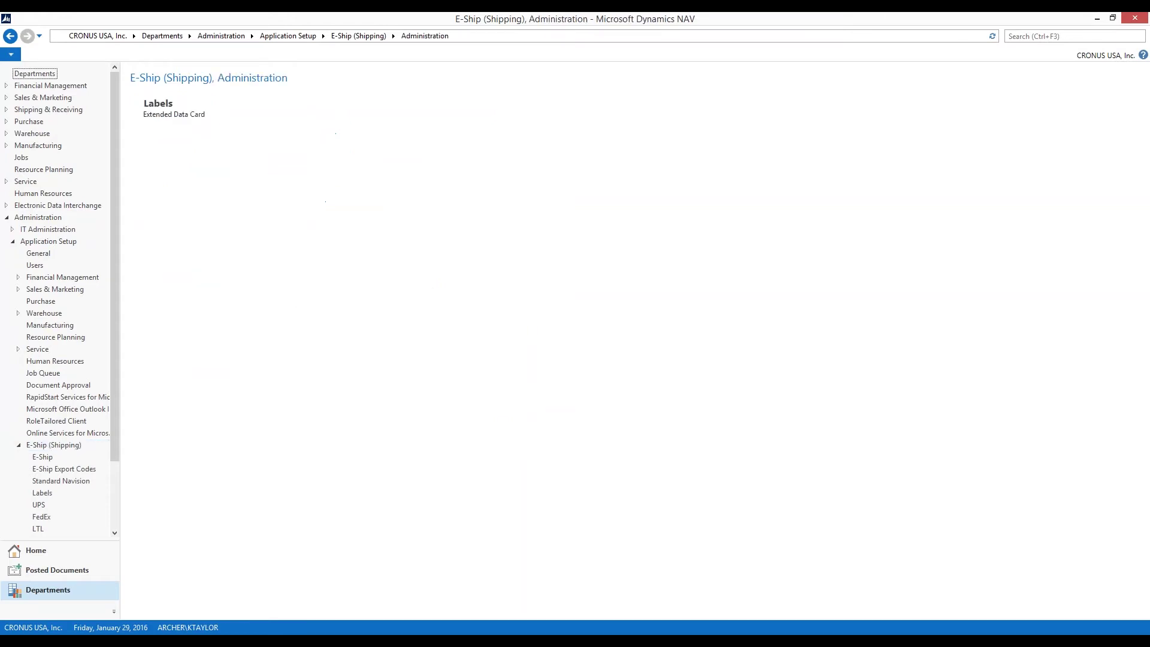
{"action": "left_click", "coordinate": [312, 36]}
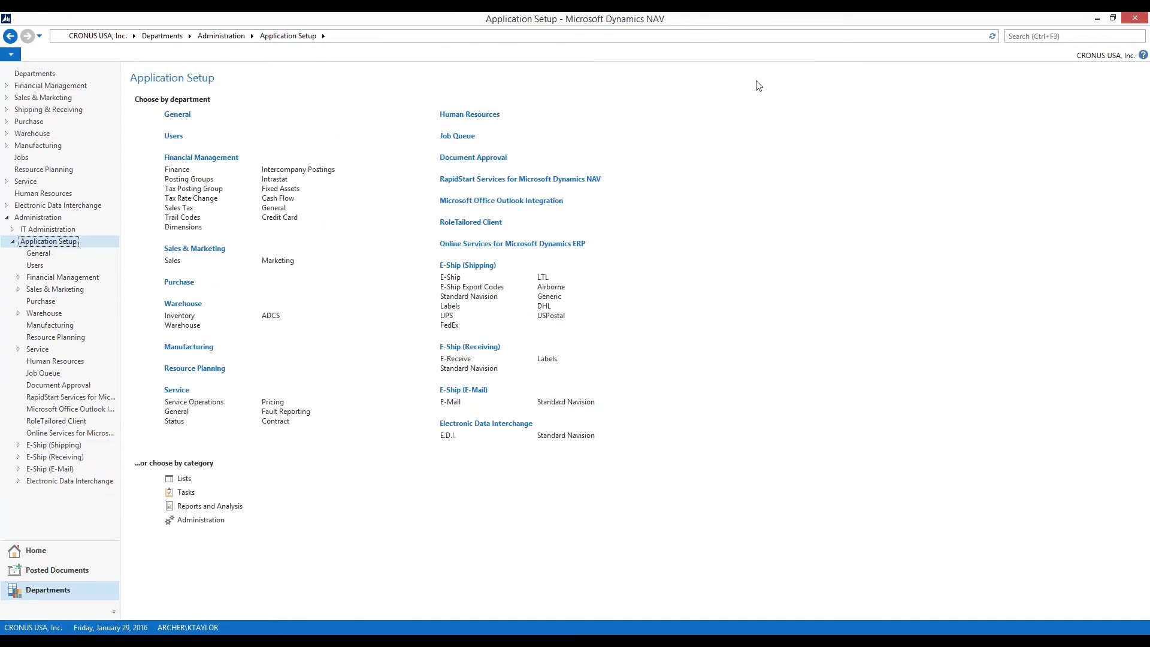
{"action": "left_click", "coordinate": [450, 277]}
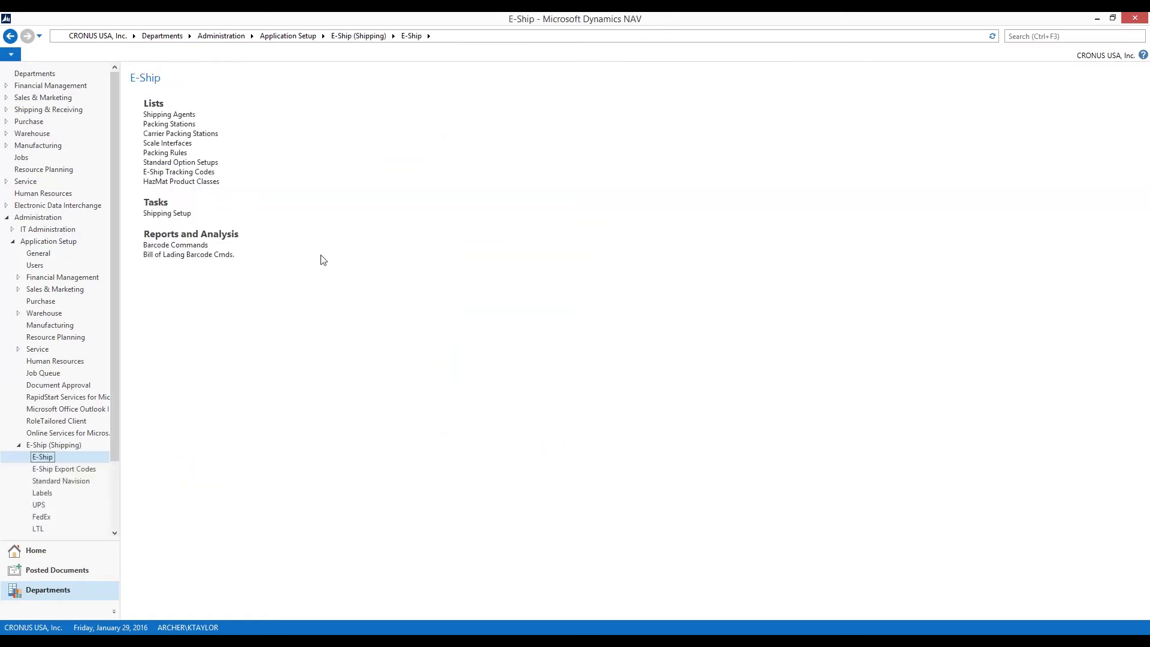
{"action": "left_click", "coordinate": [165, 153]}
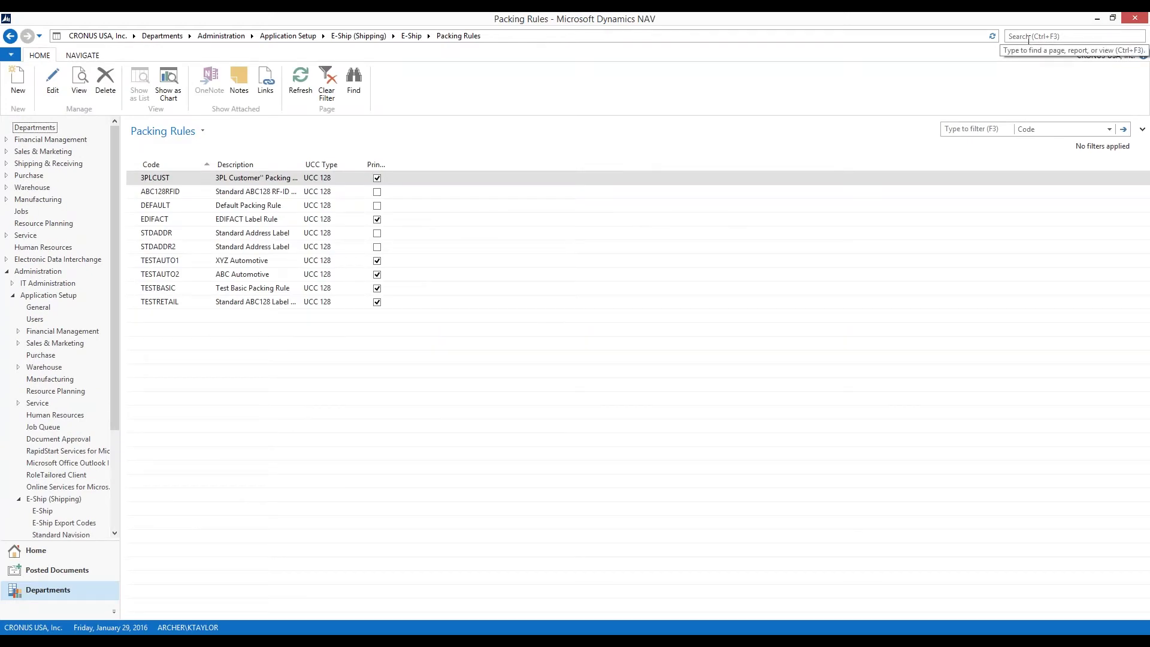
Search for the Packing Rules page by name and dismiss the suggestions
{"action": "left_click", "coordinate": [1026, 37]}
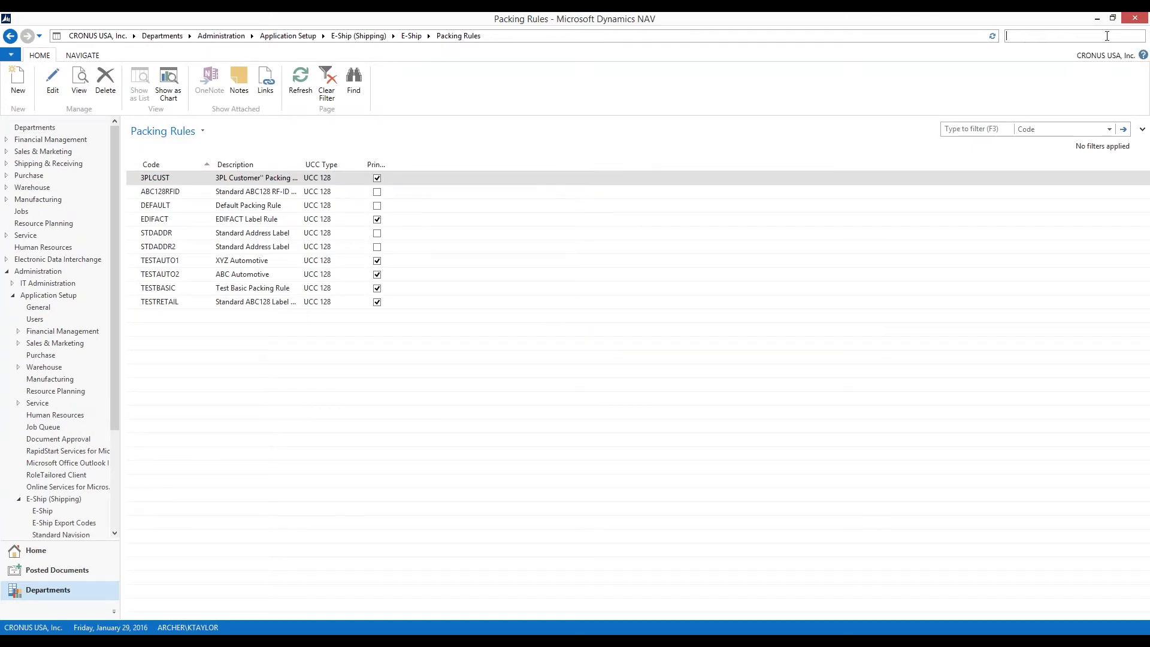
{"action": "type", "text": "packing rul"}
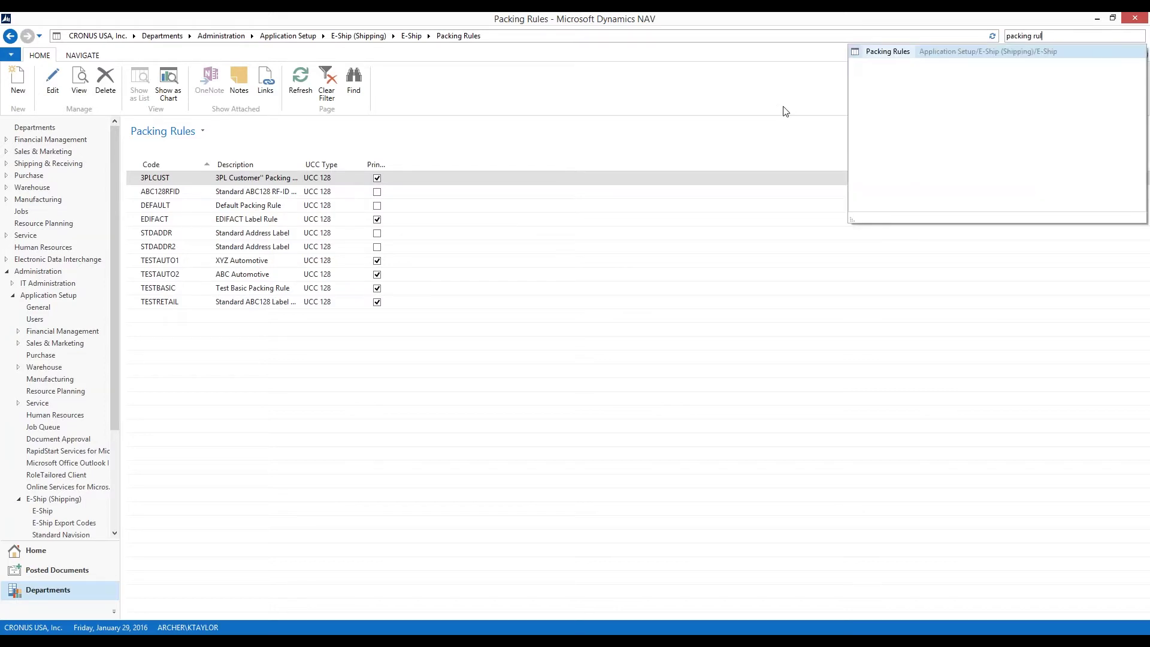
{"action": "left_click", "coordinate": [679, 106]}
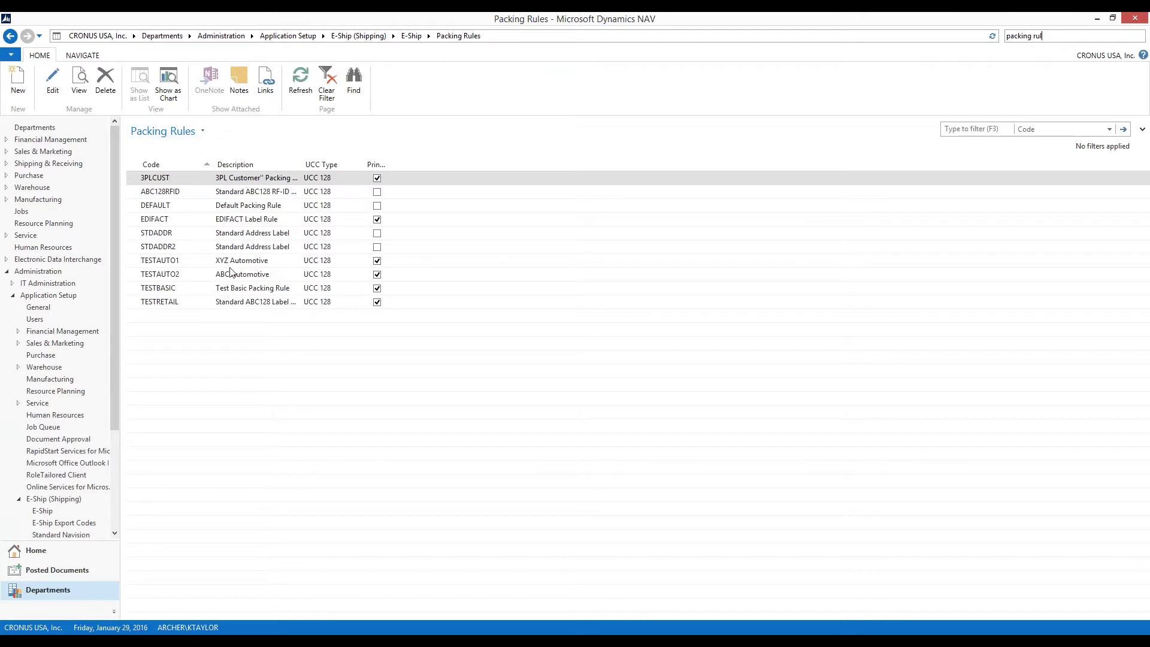
{"action": "left_click", "coordinate": [94, 54]}
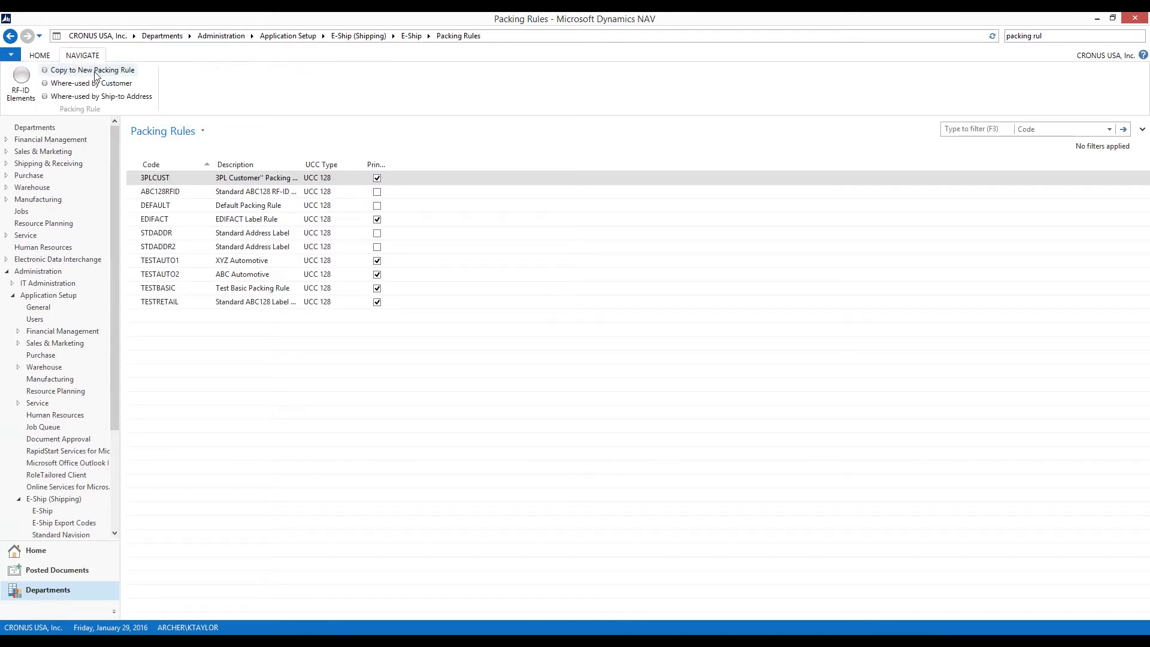
{"action": "left_click", "coordinate": [94, 72]}
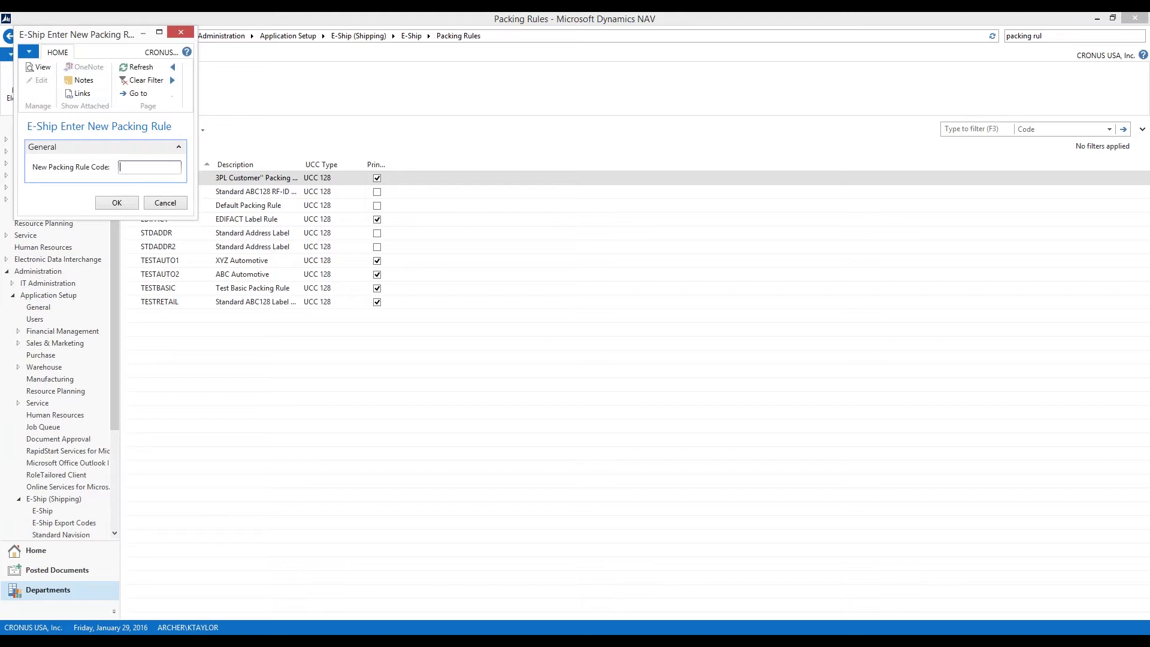
{"action": "left_click", "coordinate": [165, 203]}
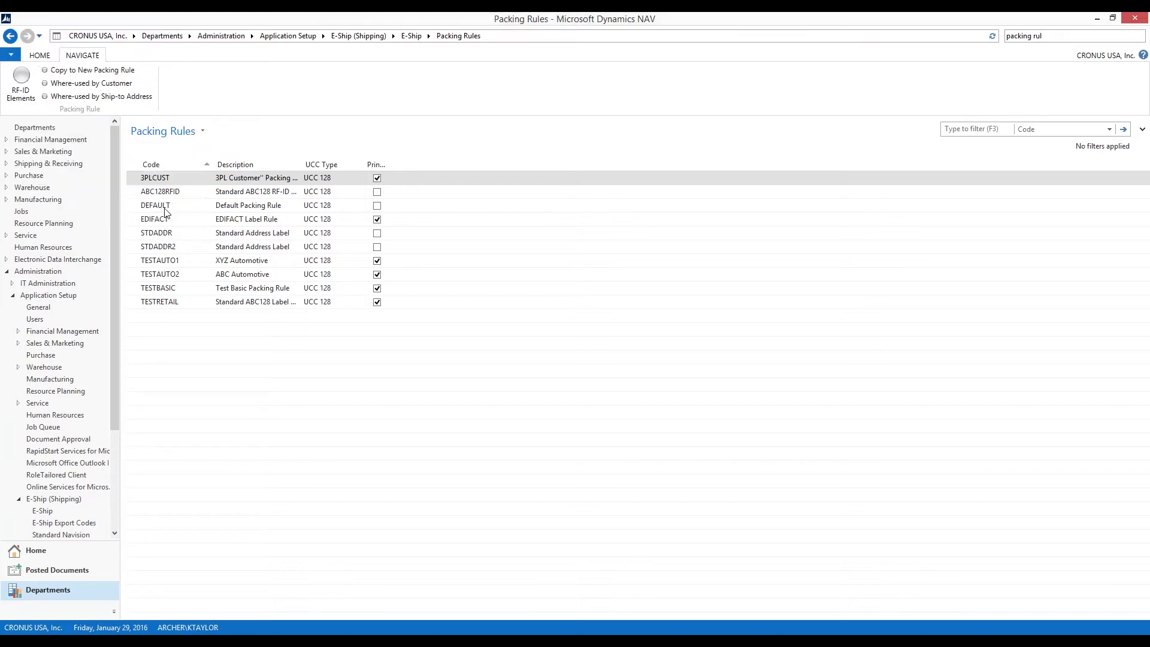
Create a new packing rule with the code WBTEST and the description Generic Rule
{"action": "left_click", "coordinate": [40, 55]}
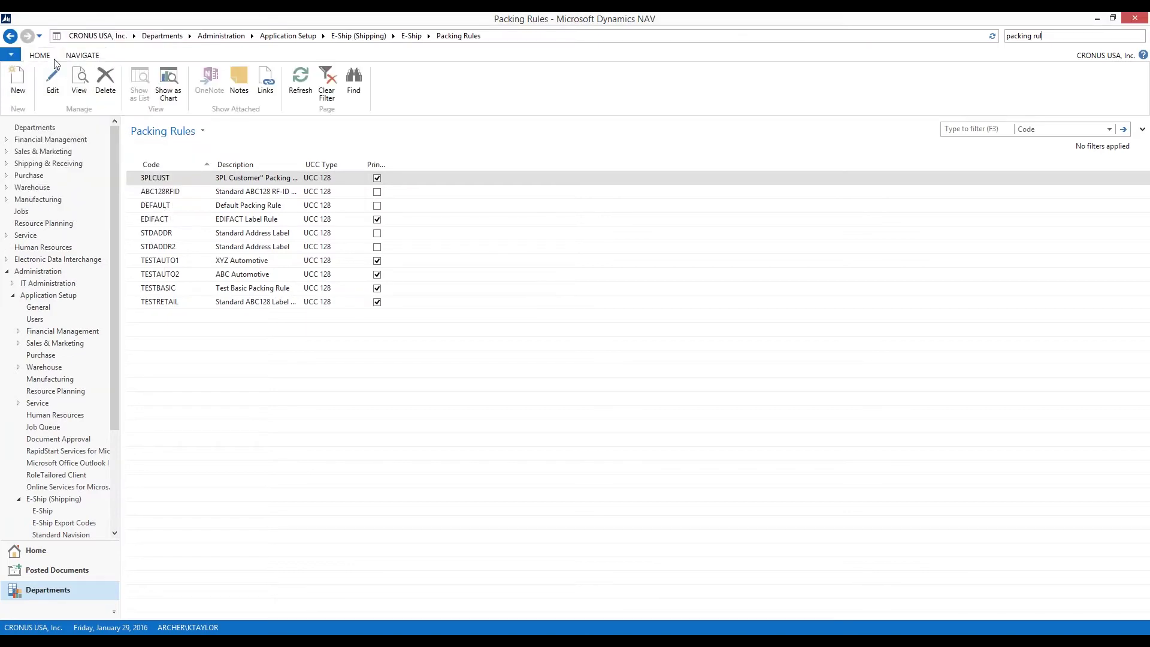
{"action": "left_click", "coordinate": [20, 85]}
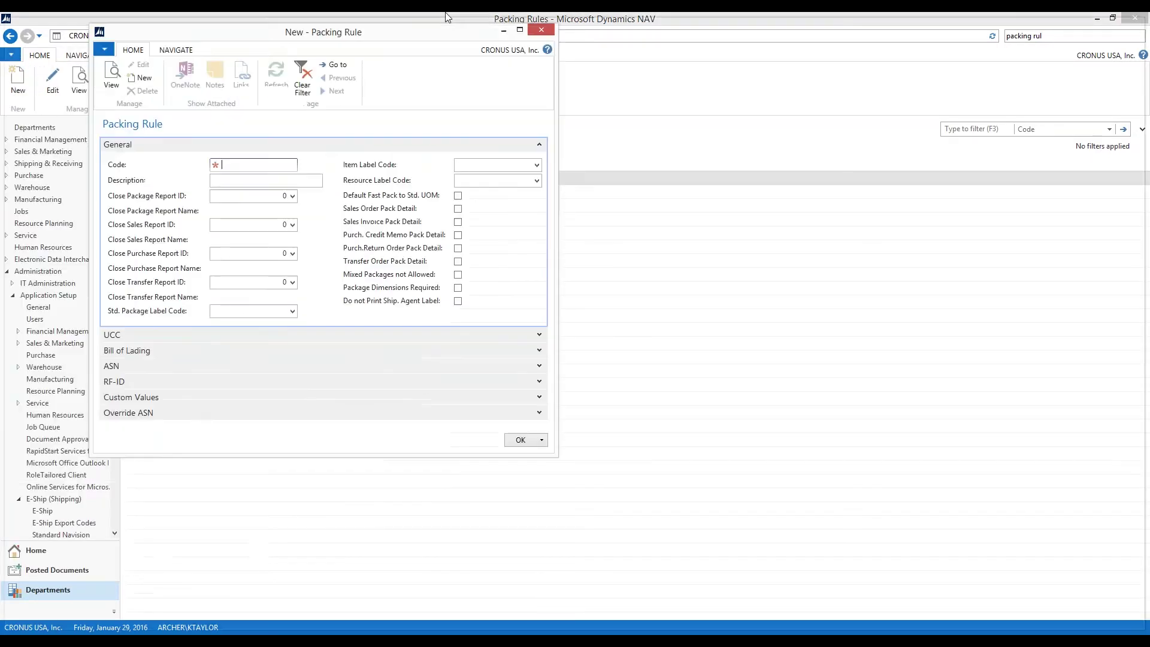
{"action": "left_click", "coordinate": [602, 38]}
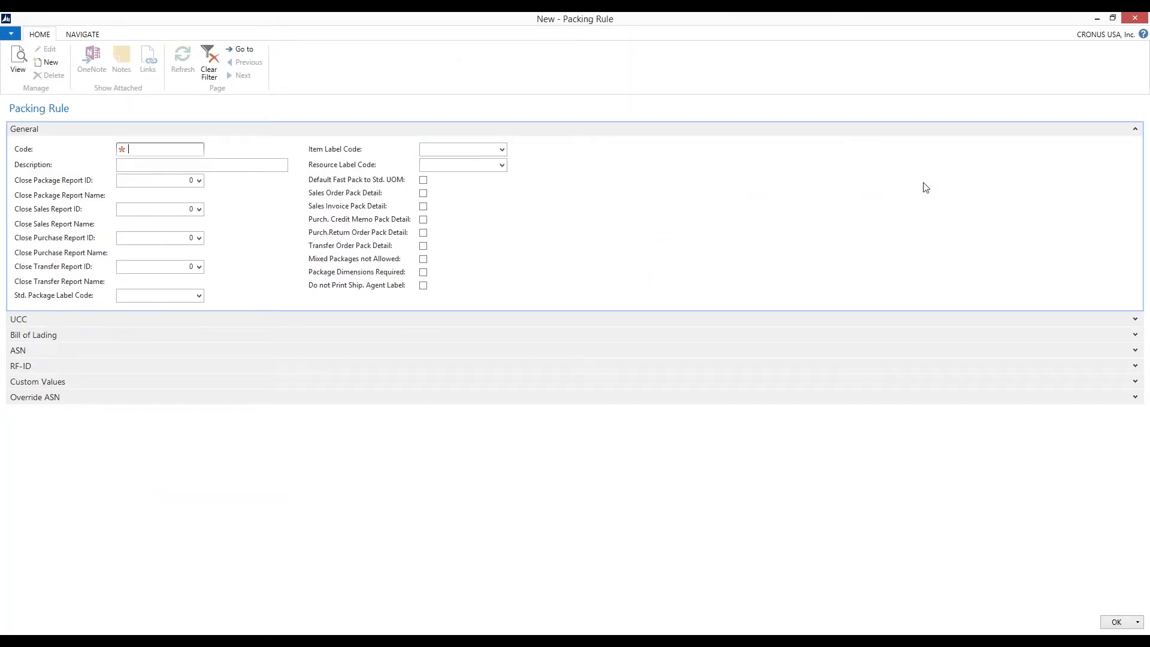
{"action": "type", "text": "WBTEST"}
{"action": "key", "text": "Tab"}
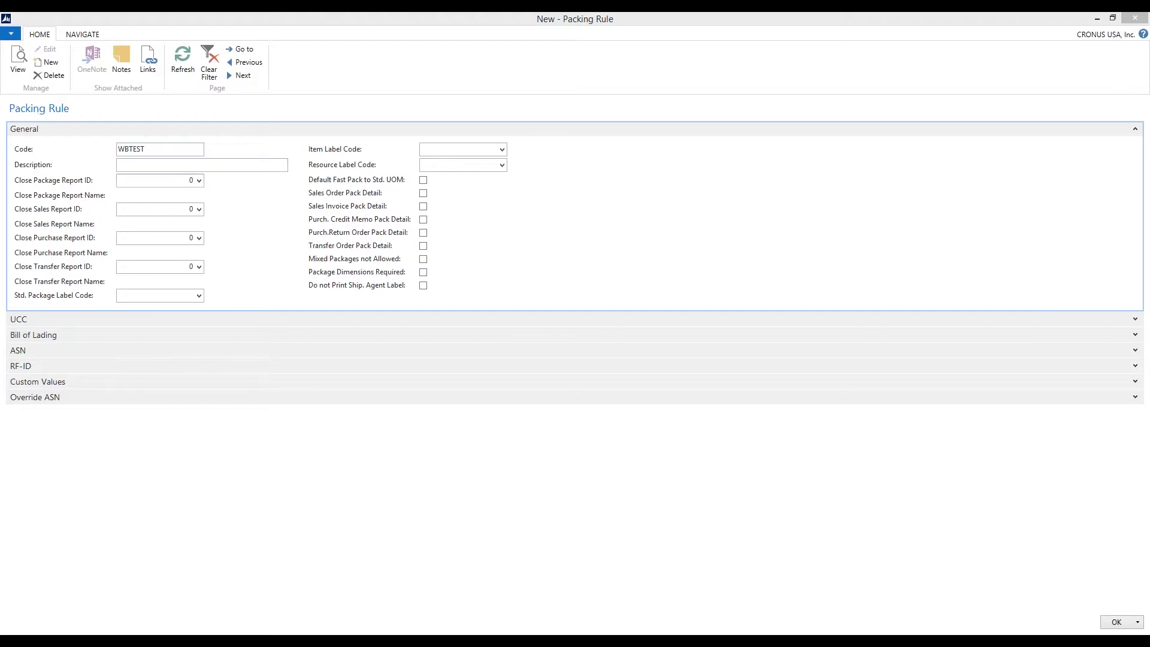
{"action": "left_click", "coordinate": [162, 164]}
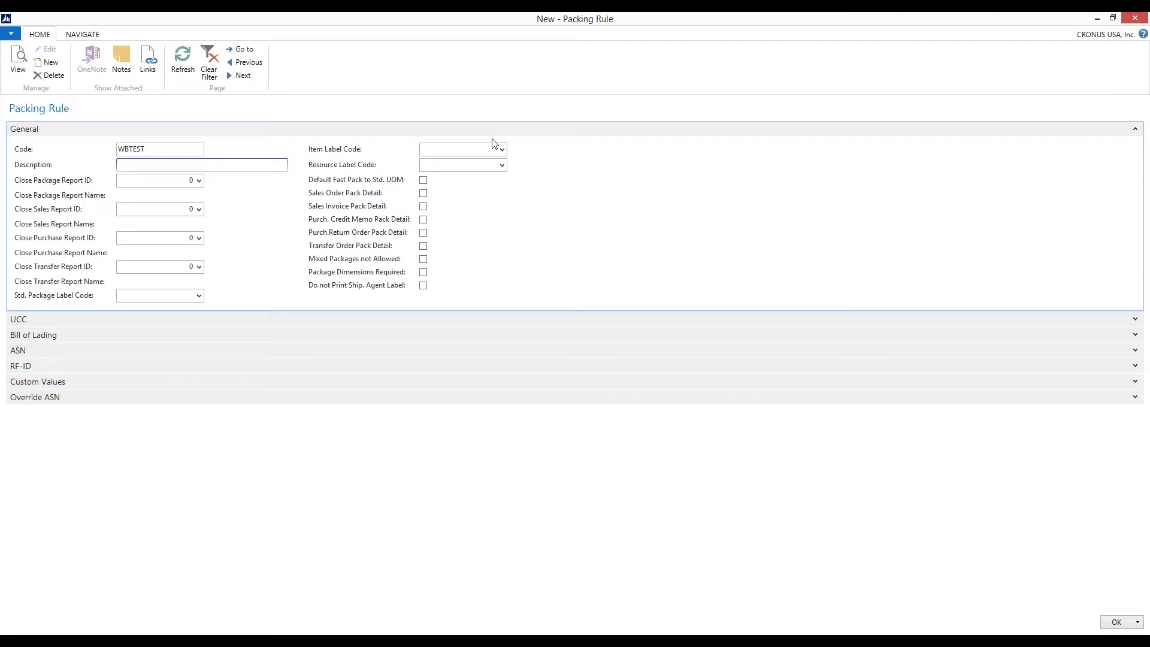
{"action": "type", "text": "Generic Rule"}
{"action": "key", "text": "Tab"}
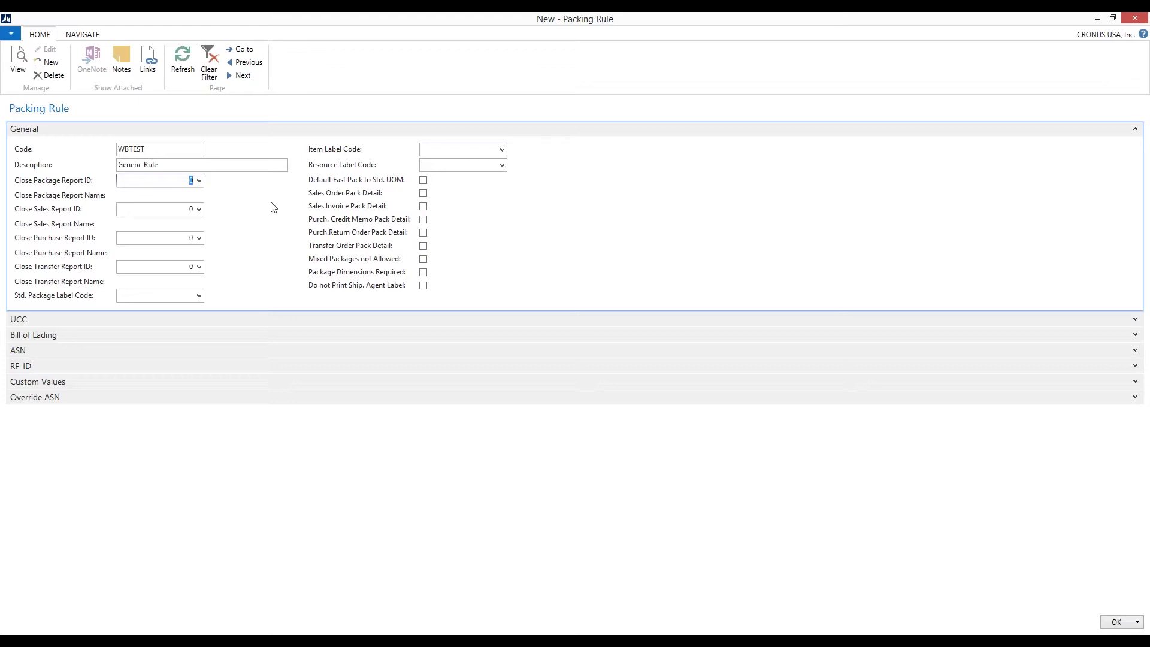
Examine the reports available for Close Package Report ID and Close Sales Report ID without choosing one
{"action": "left_click", "coordinate": [199, 181]}
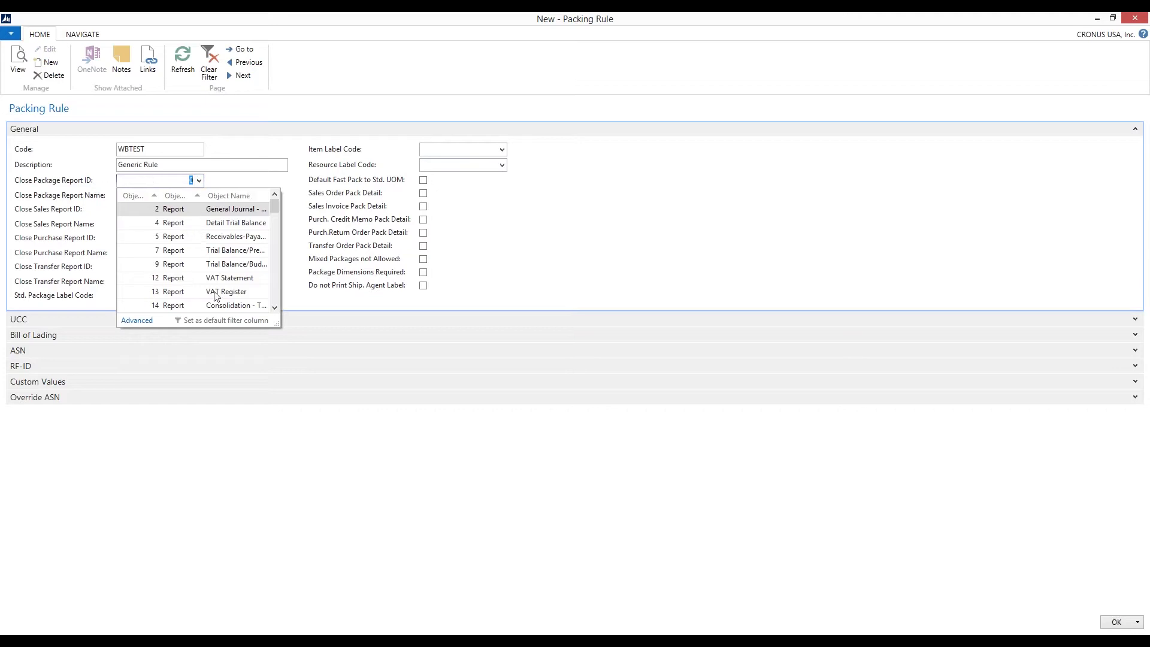
{"action": "scroll", "coordinate": [217, 296], "scroll_direction": "down", "scroll_amount": 6}
{"action": "left_click", "coordinate": [100, 216]}
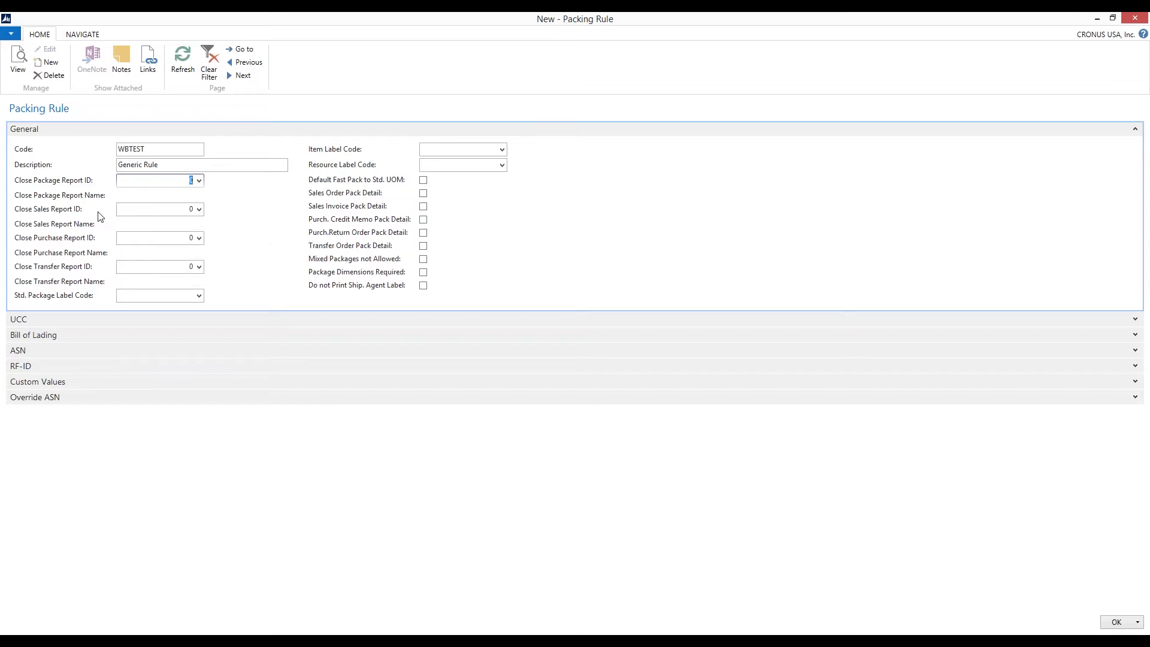
{"action": "key", "text": "Tab"}
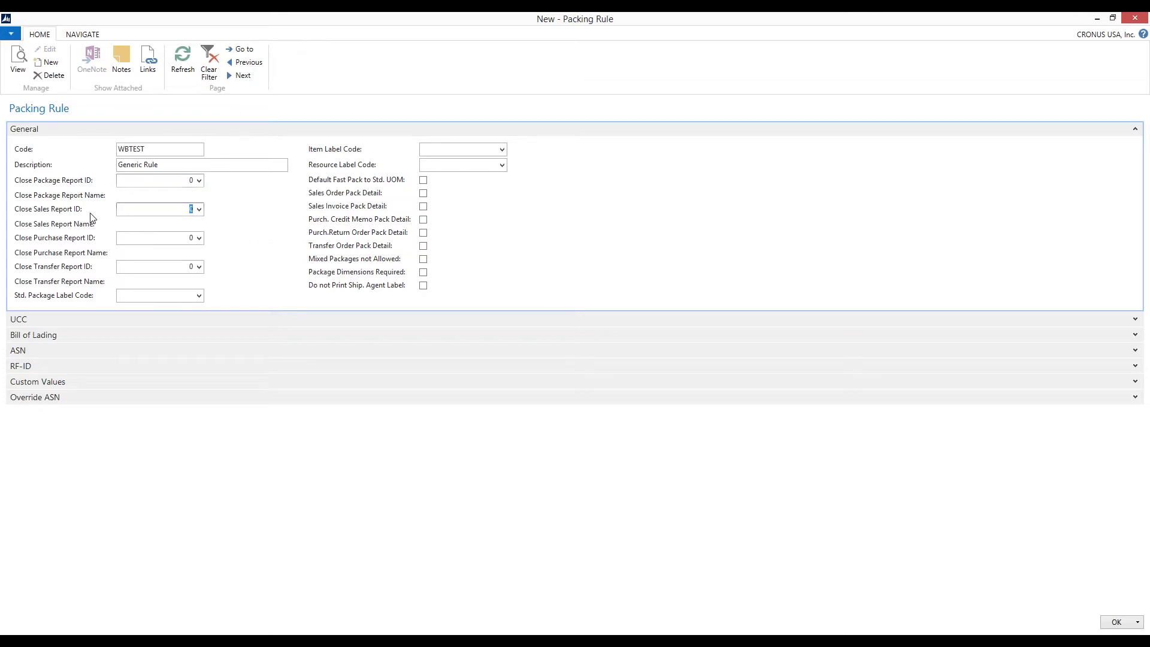
{"action": "left_click", "coordinate": [199, 209]}
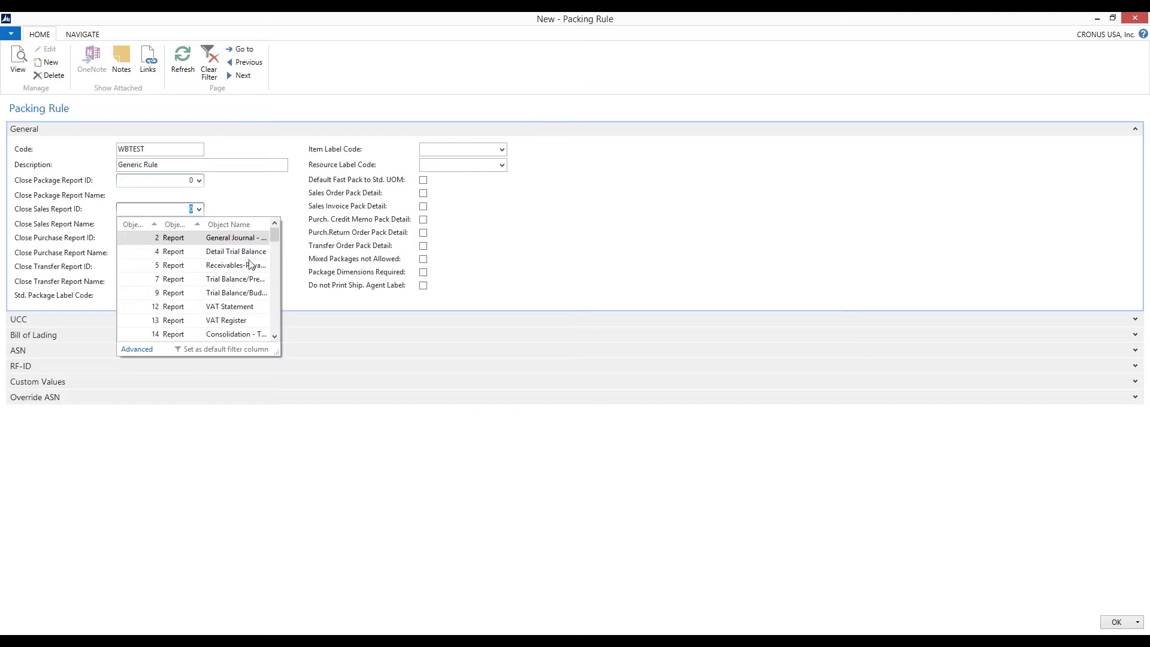
{"action": "scroll", "coordinate": [251, 263], "scroll_direction": "down", "scroll_amount": 6}
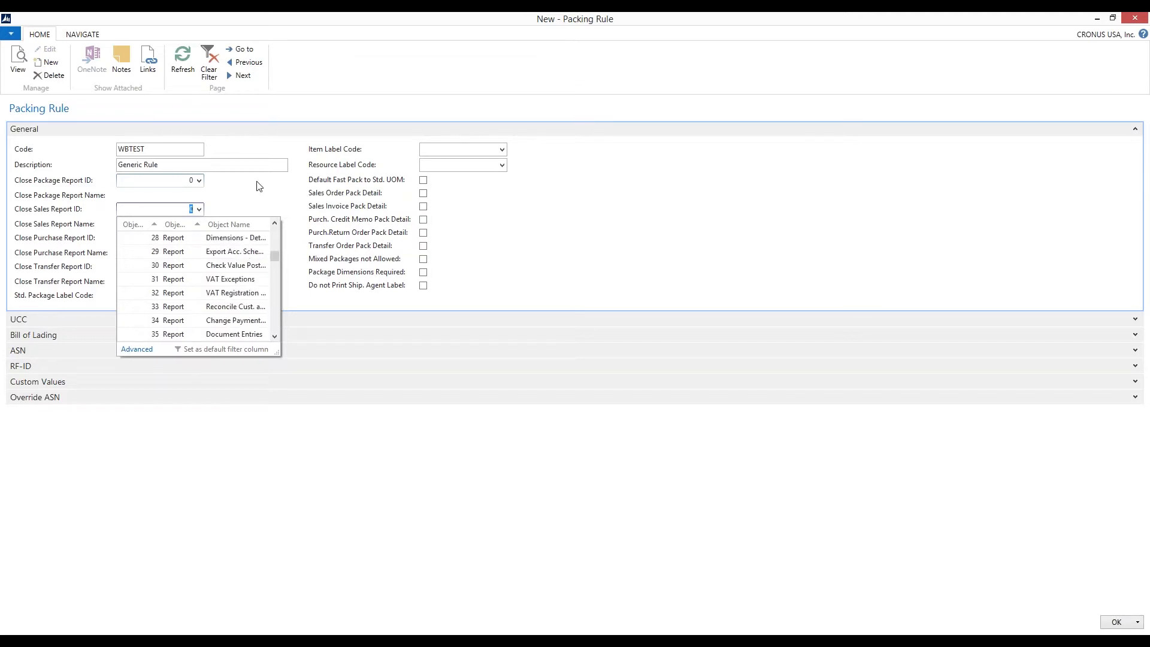
{"action": "left_click", "coordinate": [255, 195]}
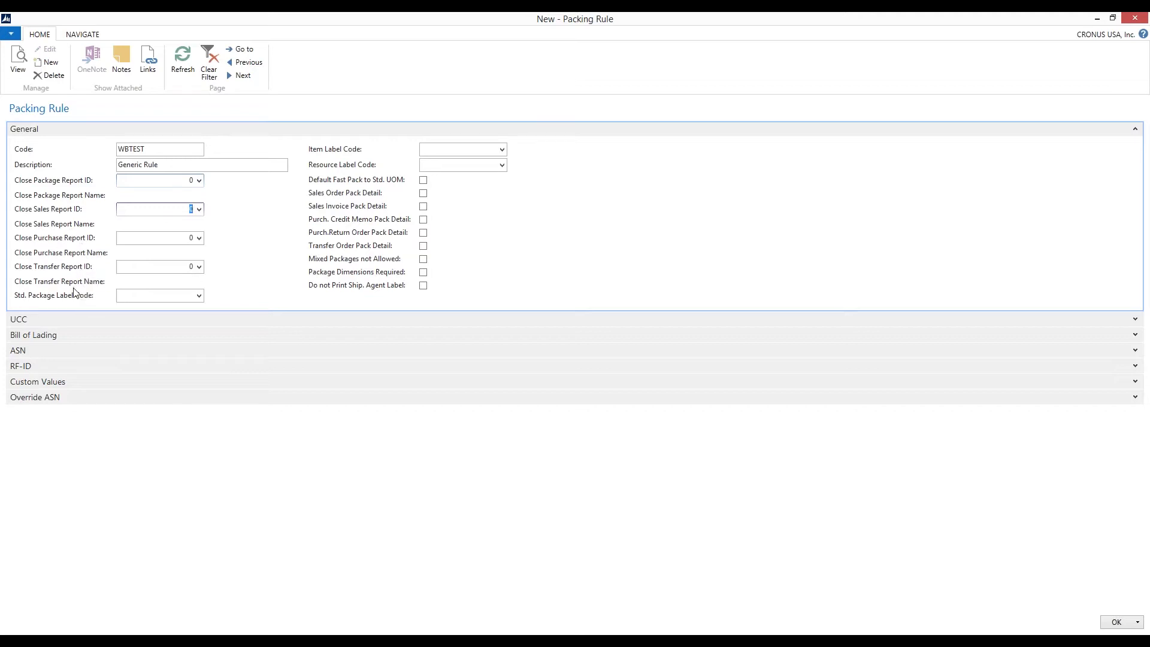
Check the choices offered for Item Label Code and Resource Label Code, leaving both fields empty
{"action": "left_click", "coordinate": [502, 149]}
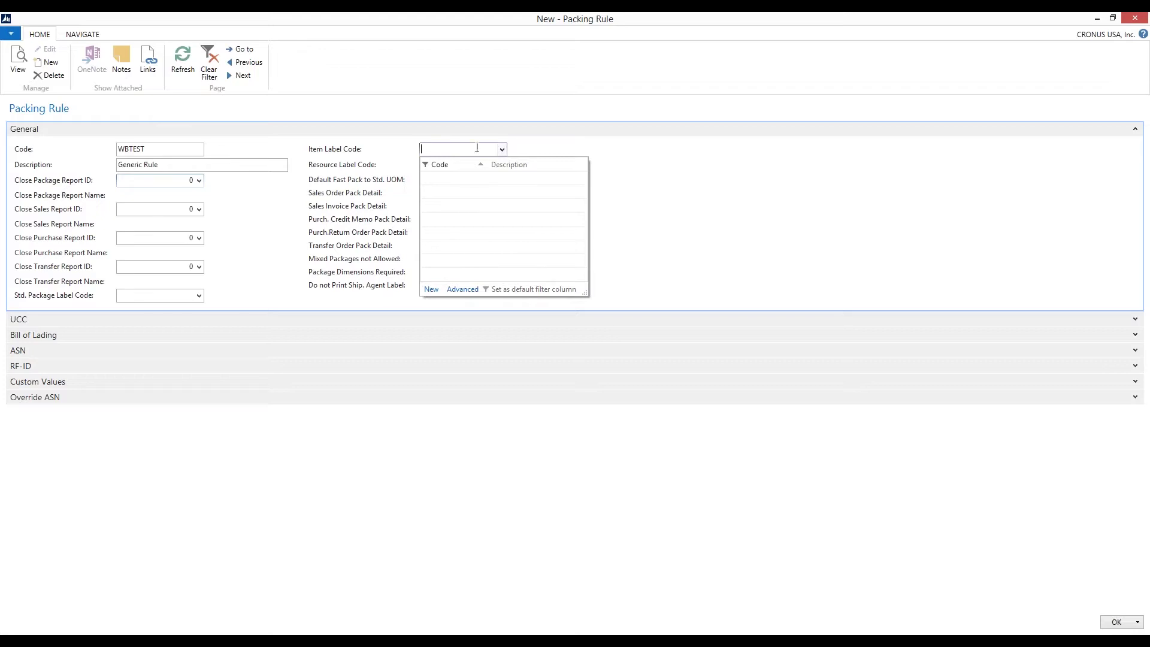
{"action": "left_click", "coordinate": [376, 160]}
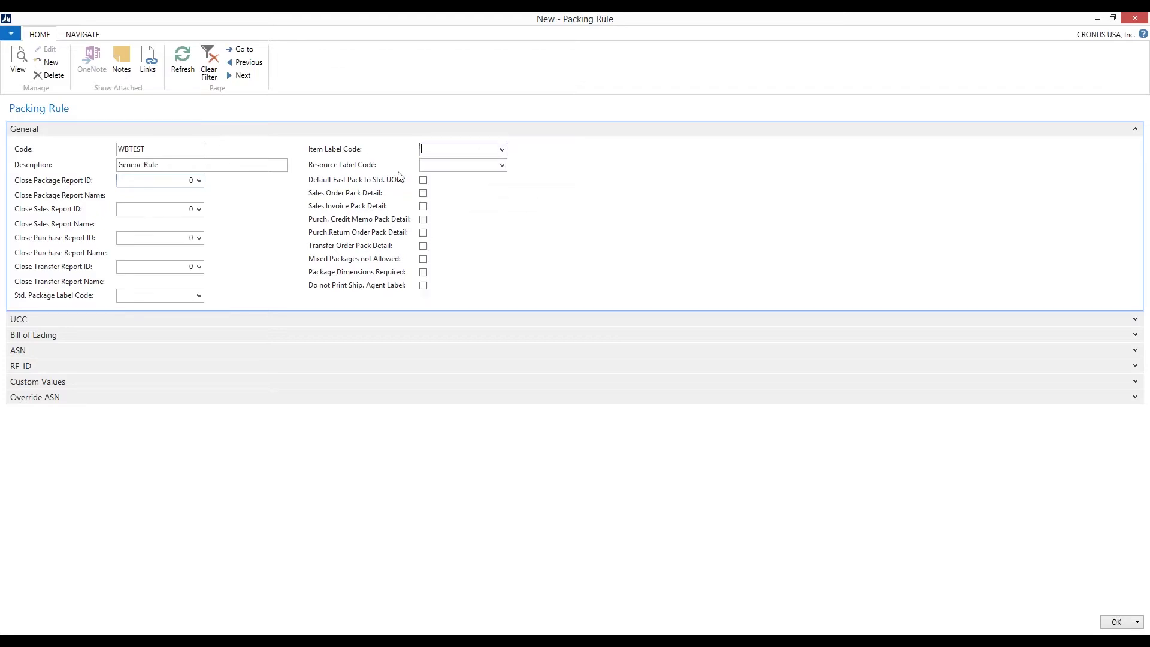
{"action": "left_click", "coordinate": [502, 165]}
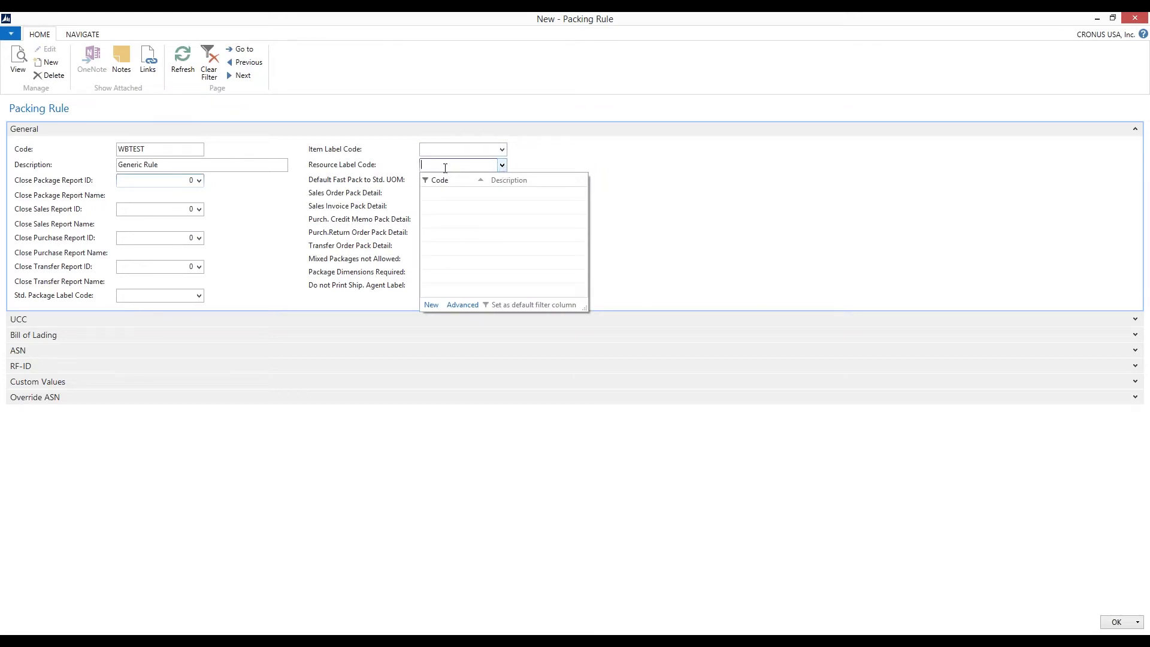
{"action": "left_click", "coordinate": [394, 159]}
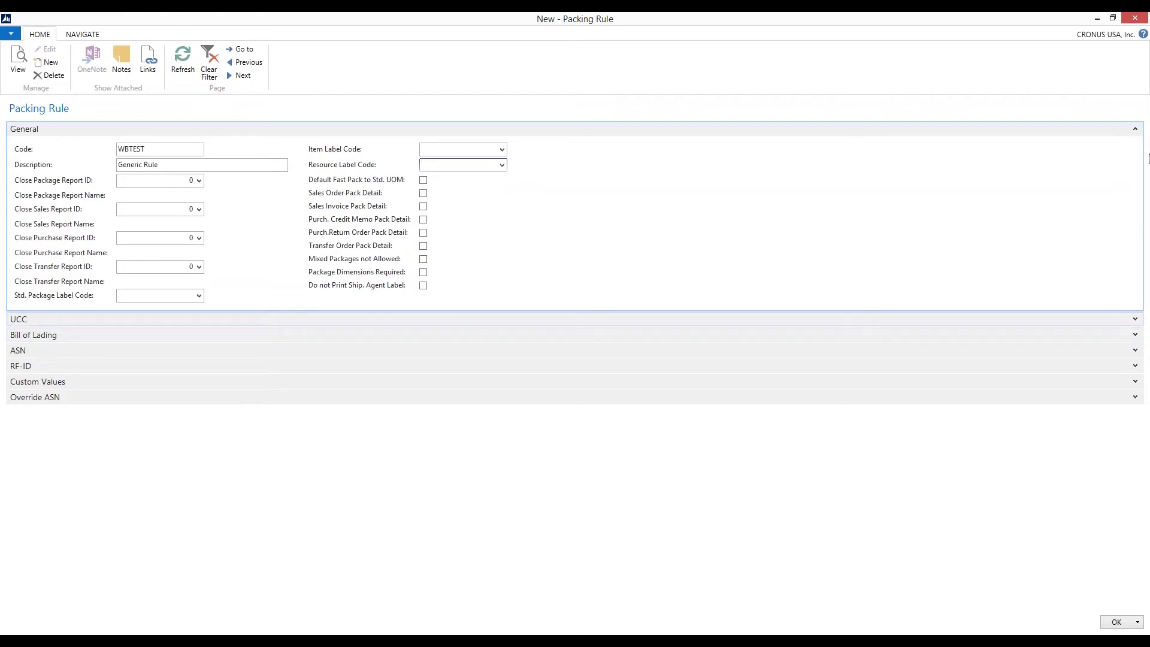
Collapse the General section, expand the UCC section and review the available UCC Type options
{"action": "left_click", "coordinate": [1135, 129]}
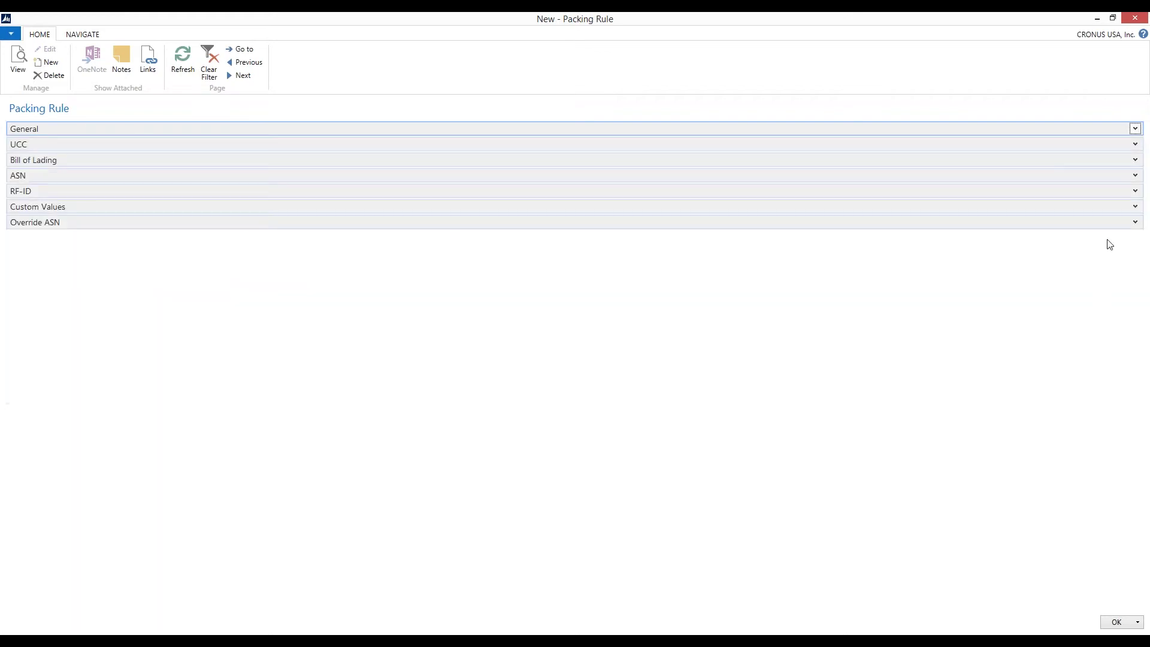
{"action": "left_click", "coordinate": [1135, 144]}
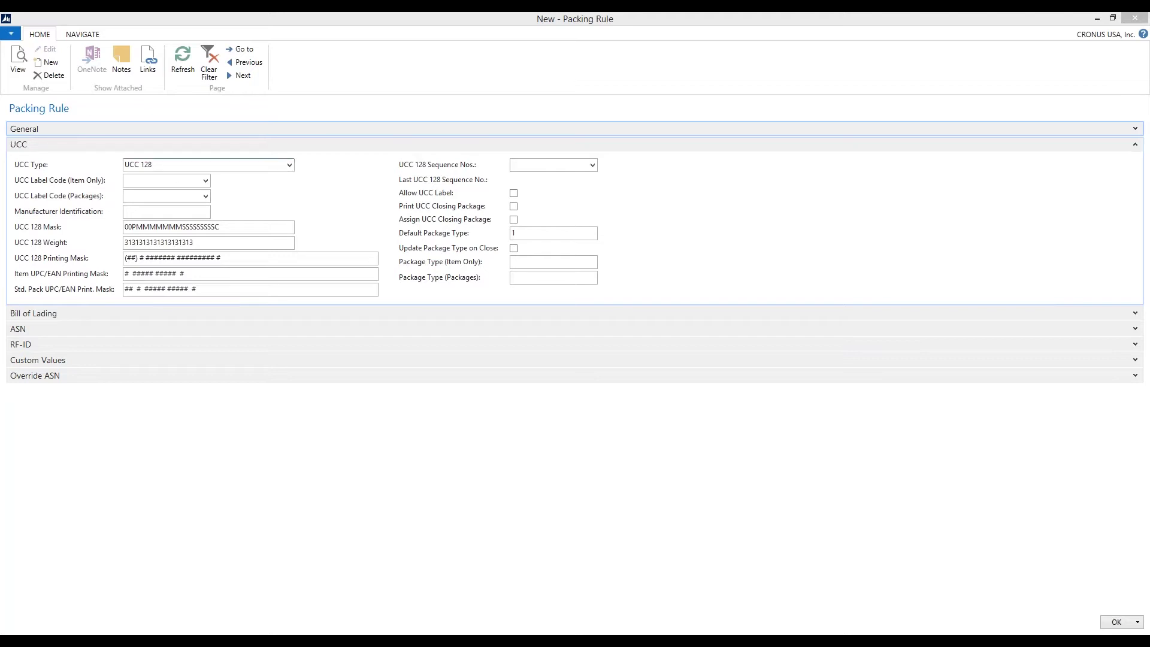
{"action": "left_click", "coordinate": [290, 165]}
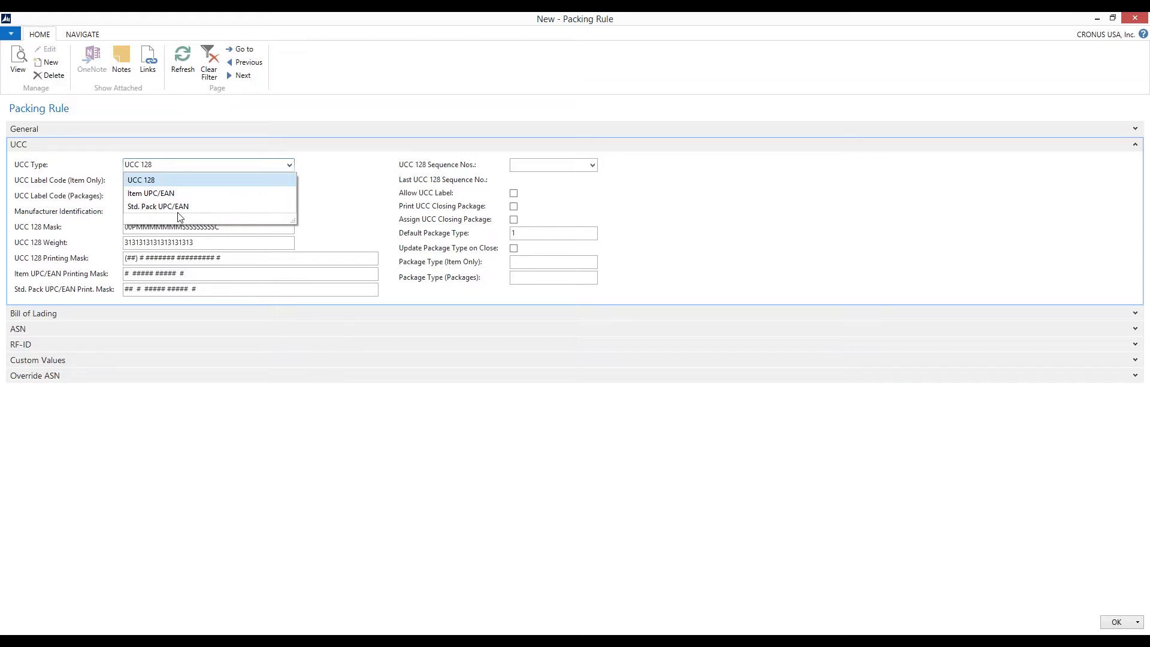
{"action": "left_click", "coordinate": [344, 221]}
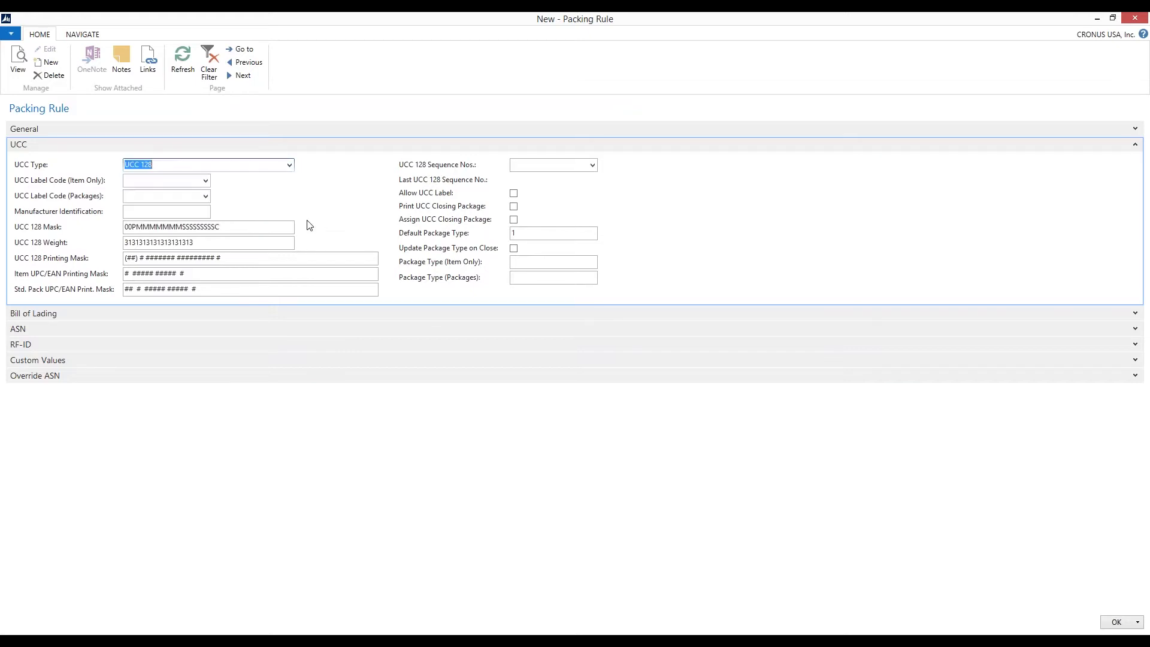
Set UCC Label Code (Item Only) to VICS128 for the packing rule
{"action": "left_click", "coordinate": [205, 181]}
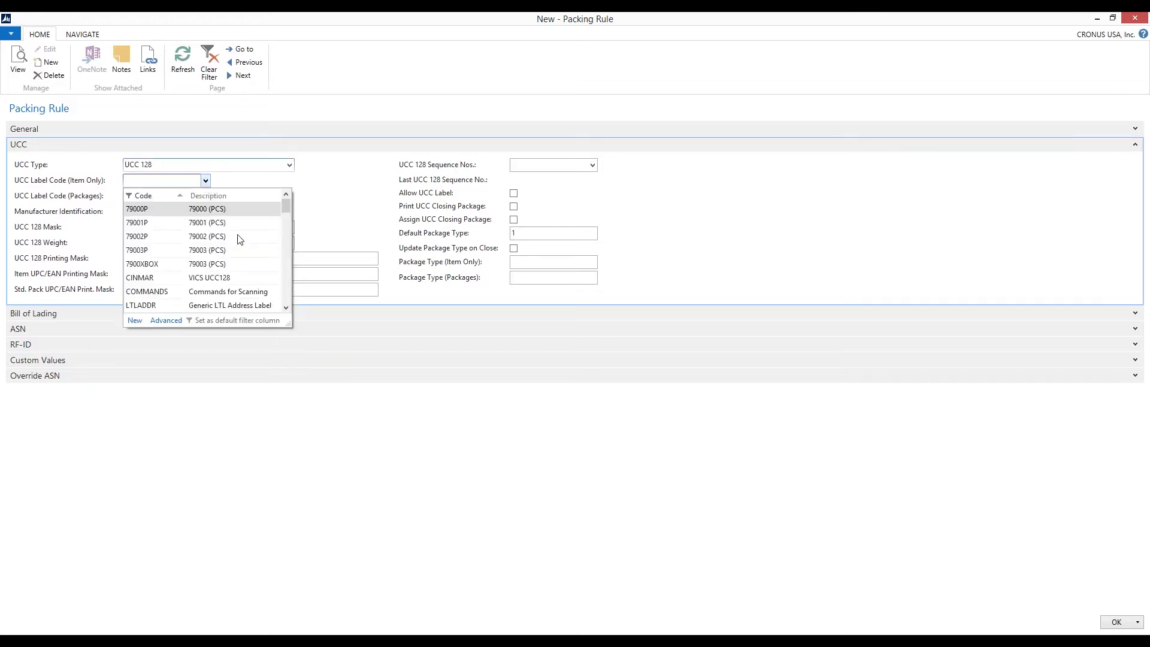
{"action": "scroll", "coordinate": [238, 246], "scroll_direction": "down", "scroll_amount": 5}
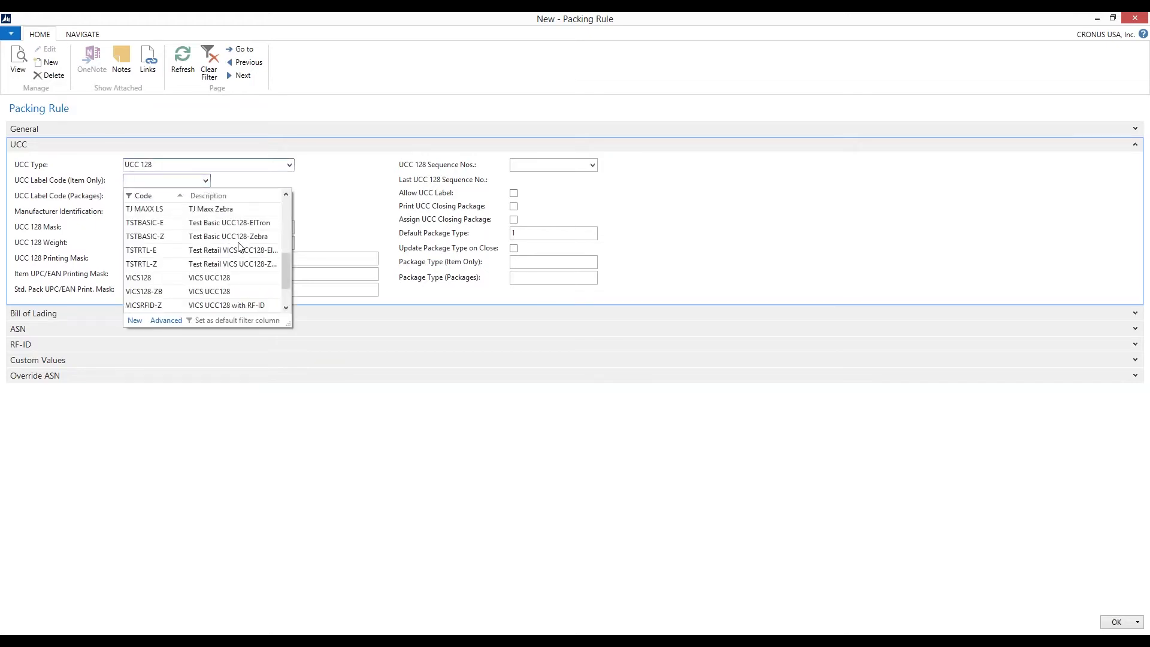
{"action": "scroll", "coordinate": [233, 243], "scroll_direction": "down", "scroll_amount": 1}
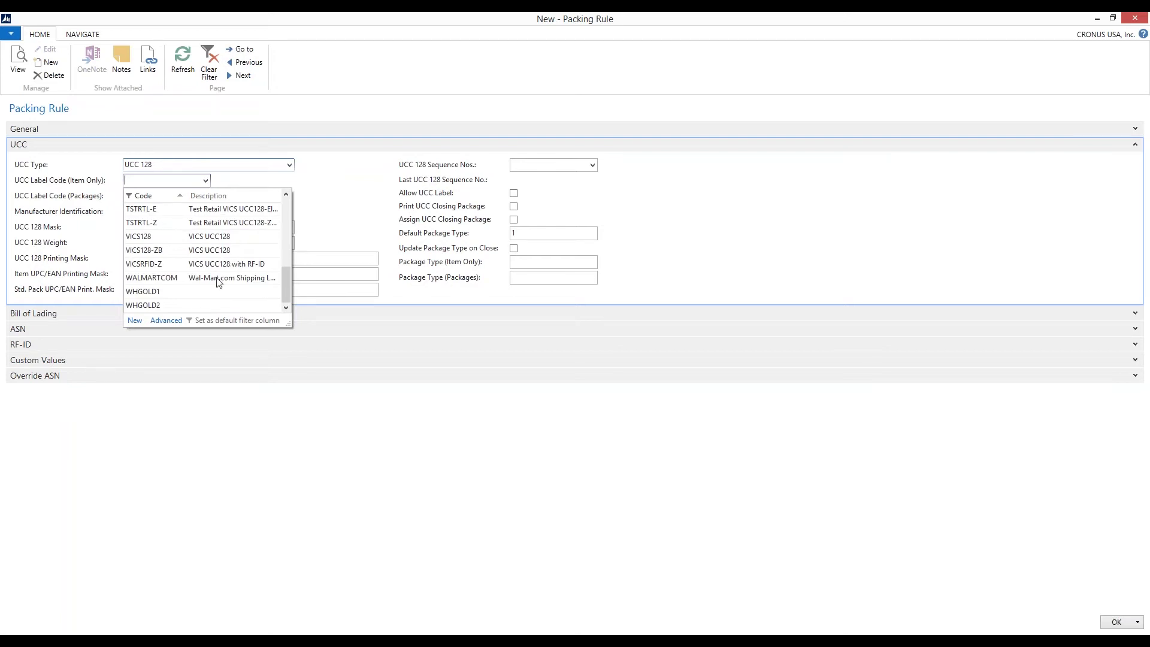
{"action": "scroll", "coordinate": [224, 249], "scroll_direction": "up", "scroll_amount": 1}
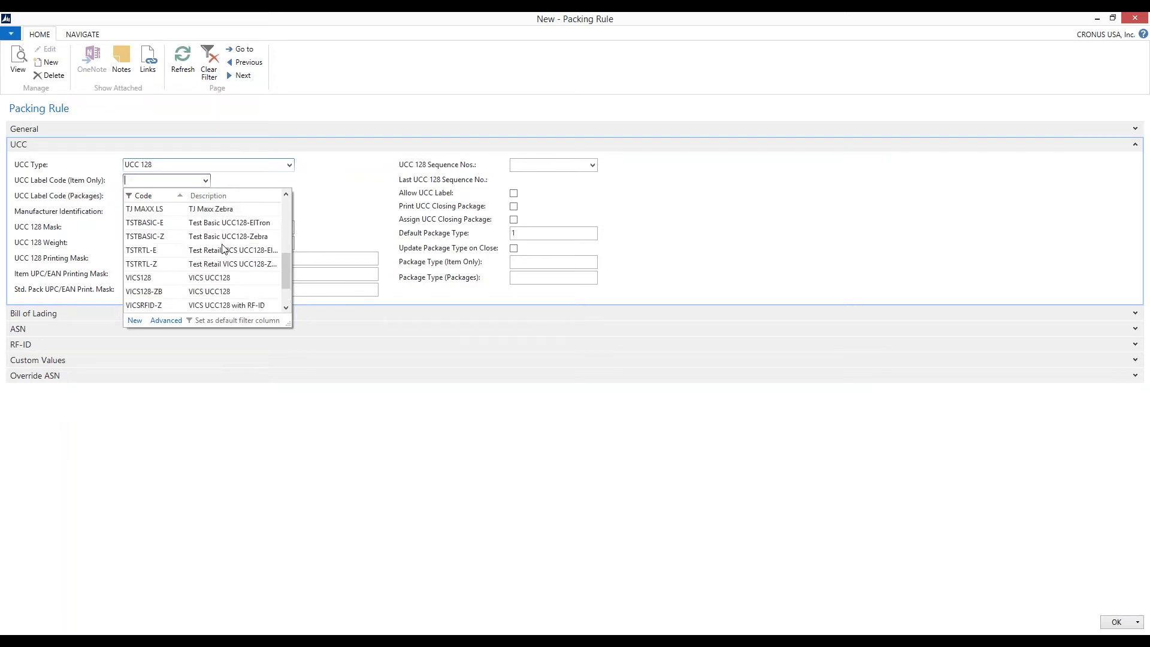
{"action": "scroll", "coordinate": [223, 248], "scroll_direction": "up", "scroll_amount": 1}
{"action": "scroll", "coordinate": [224, 249], "scroll_direction": "down", "scroll_amount": 2}
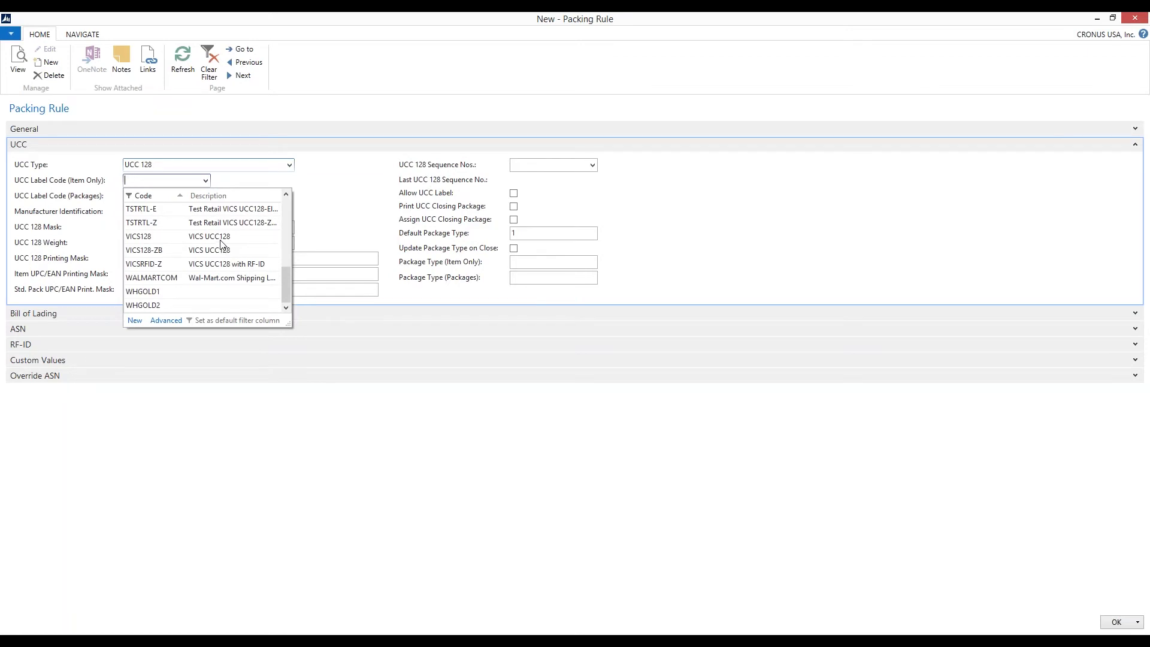
{"action": "left_click", "coordinate": [220, 236]}
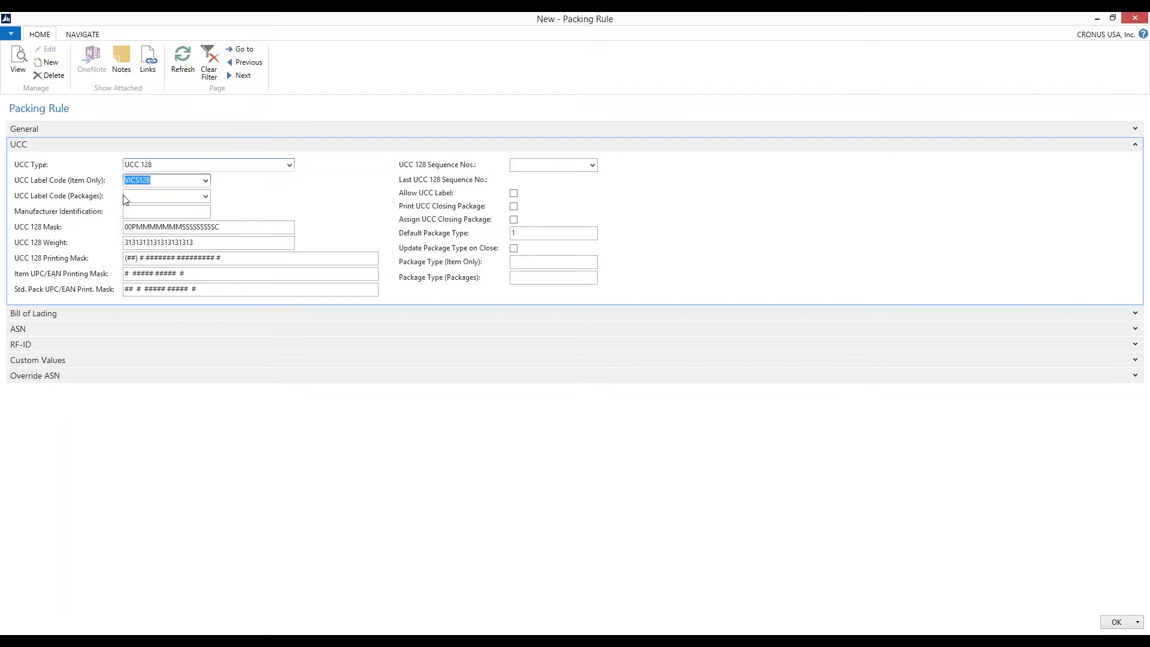
Set UCC Label Code (Packages) to VICS128 and enter 123456 as the Manufacturer Identification
{"action": "left_click", "coordinate": [205, 197]}
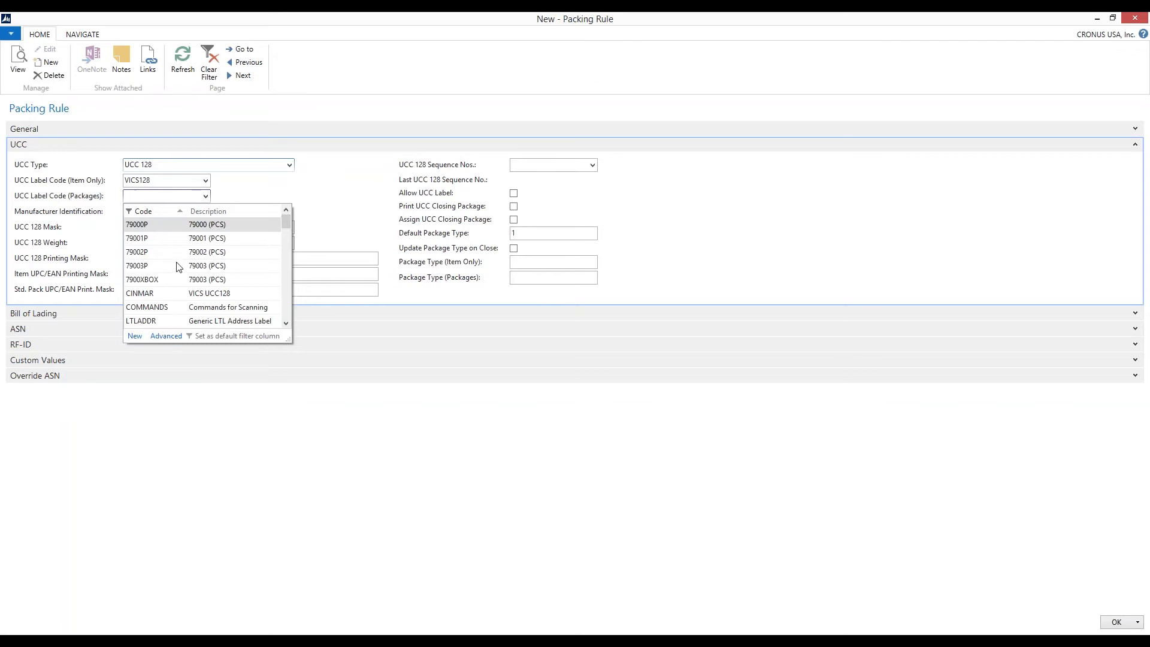
{"action": "scroll", "coordinate": [178, 266], "scroll_direction": "down", "scroll_amount": 5}
{"action": "left_click", "coordinate": [151, 252]}
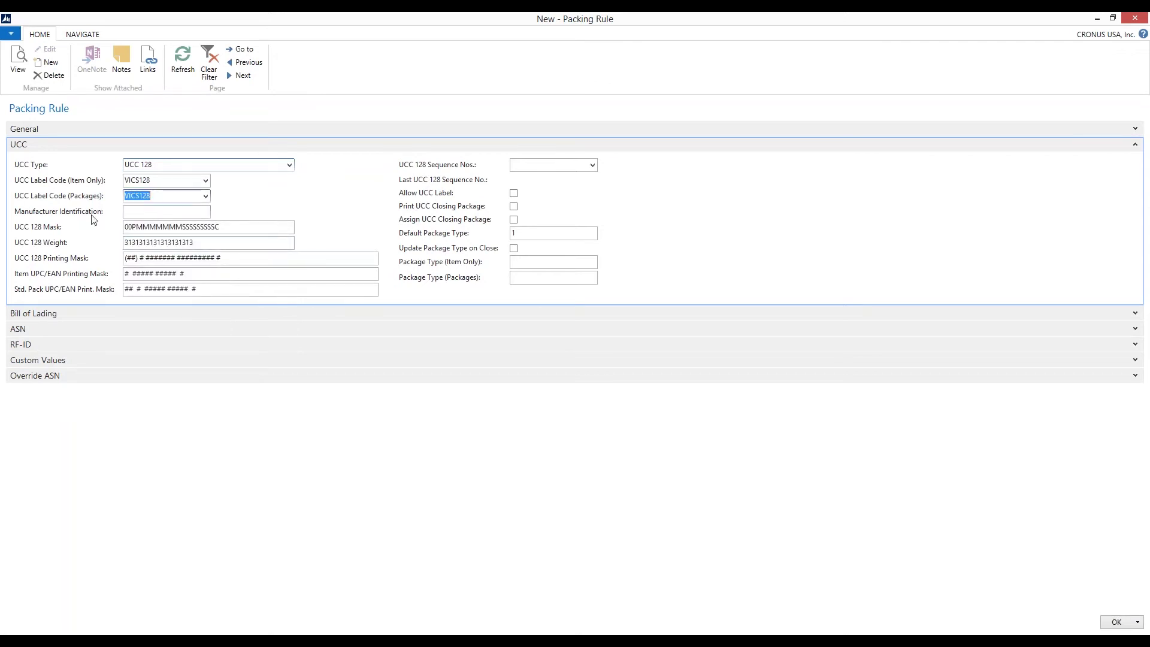
{"action": "left_click", "coordinate": [141, 211]}
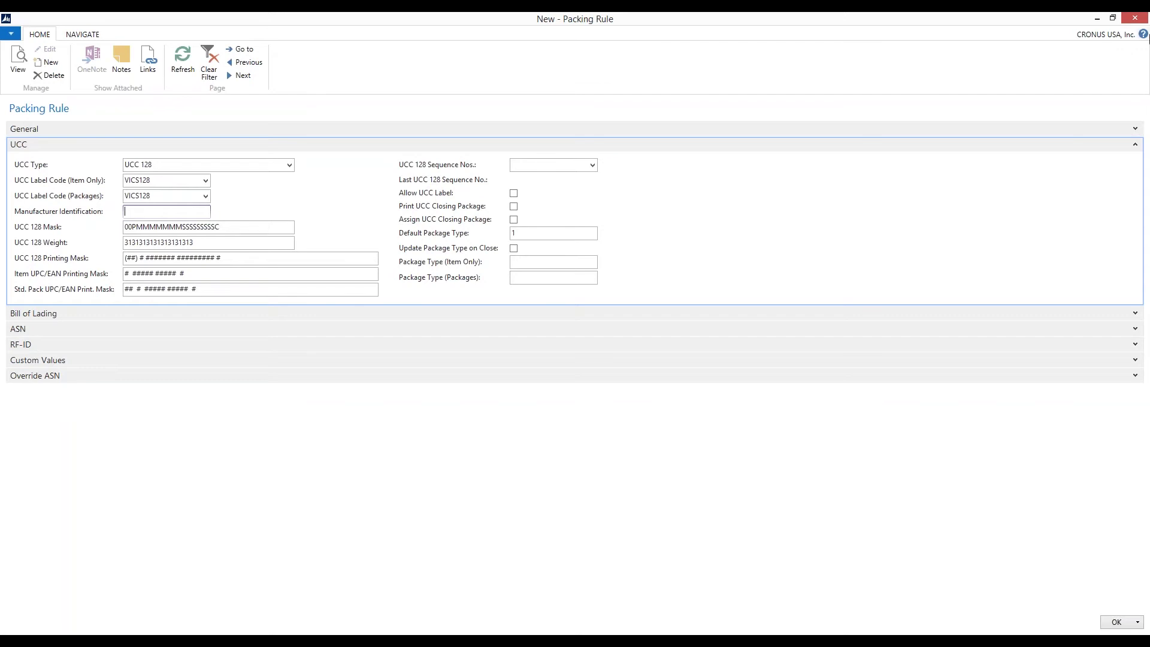
{"action": "type", "text": "123456"}
Review the number series offered for UCC 128 Sequence Nos., leaving the field empty
{"action": "left_click", "coordinate": [593, 165]}
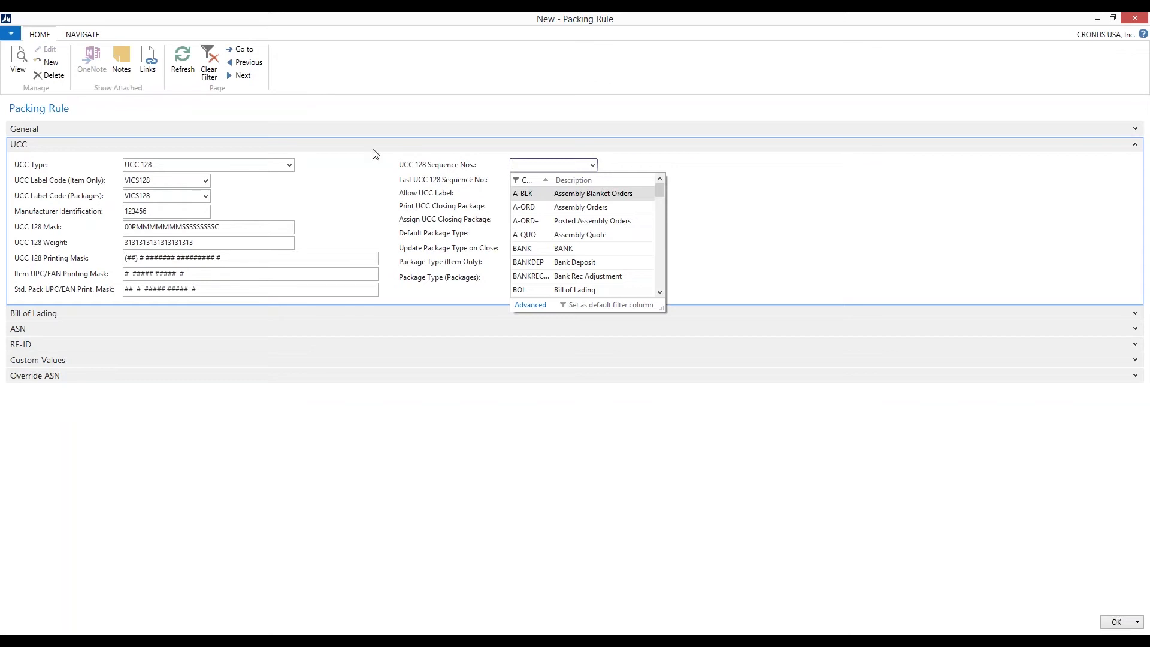
{"action": "scroll", "coordinate": [593, 249], "scroll_direction": "down", "scroll_amount": 2}
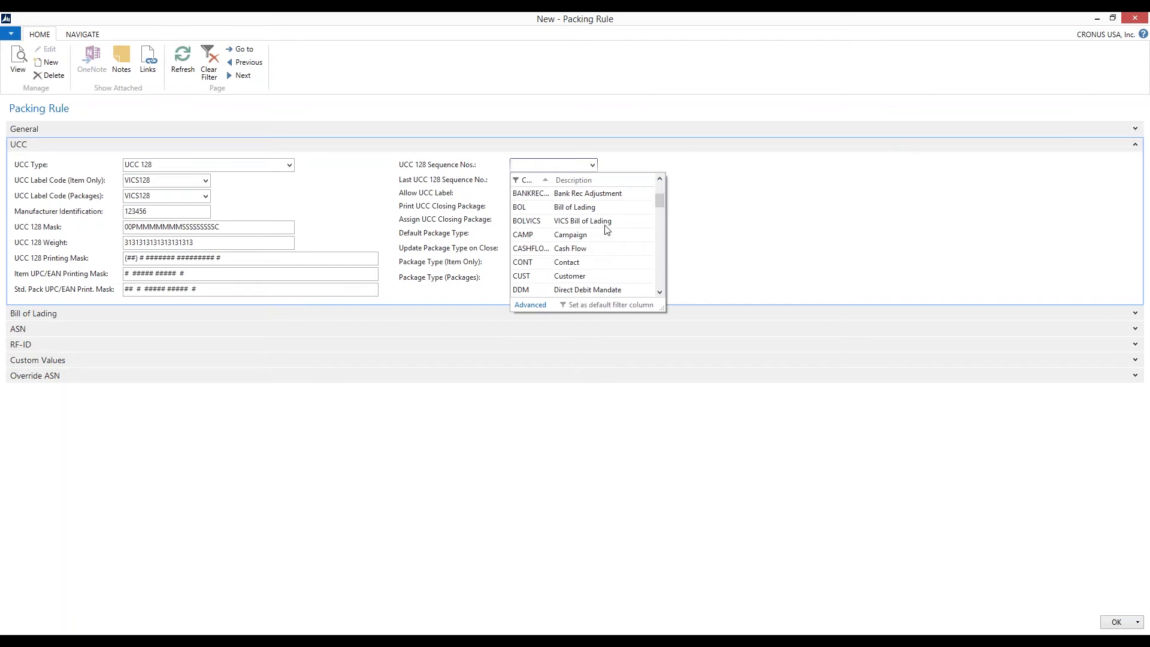
{"action": "scroll", "coordinate": [608, 250], "scroll_direction": "down", "scroll_amount": 6}
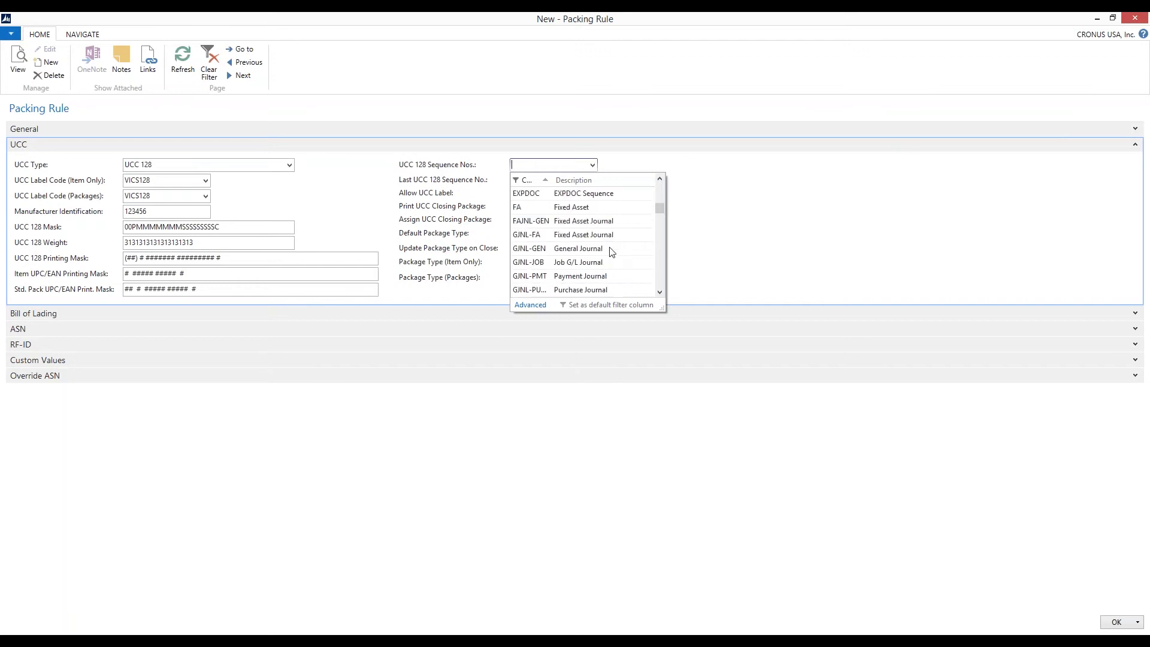
{"action": "scroll", "coordinate": [611, 251], "scroll_direction": "down", "scroll_amount": 6}
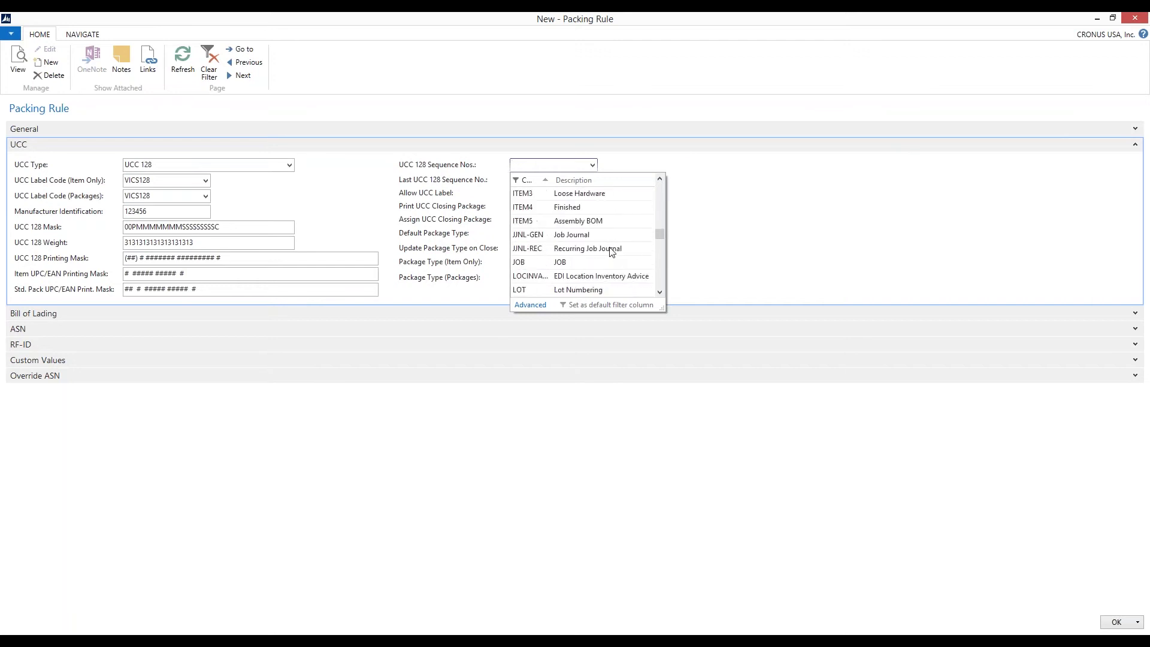
{"action": "left_click", "coordinate": [495, 150]}
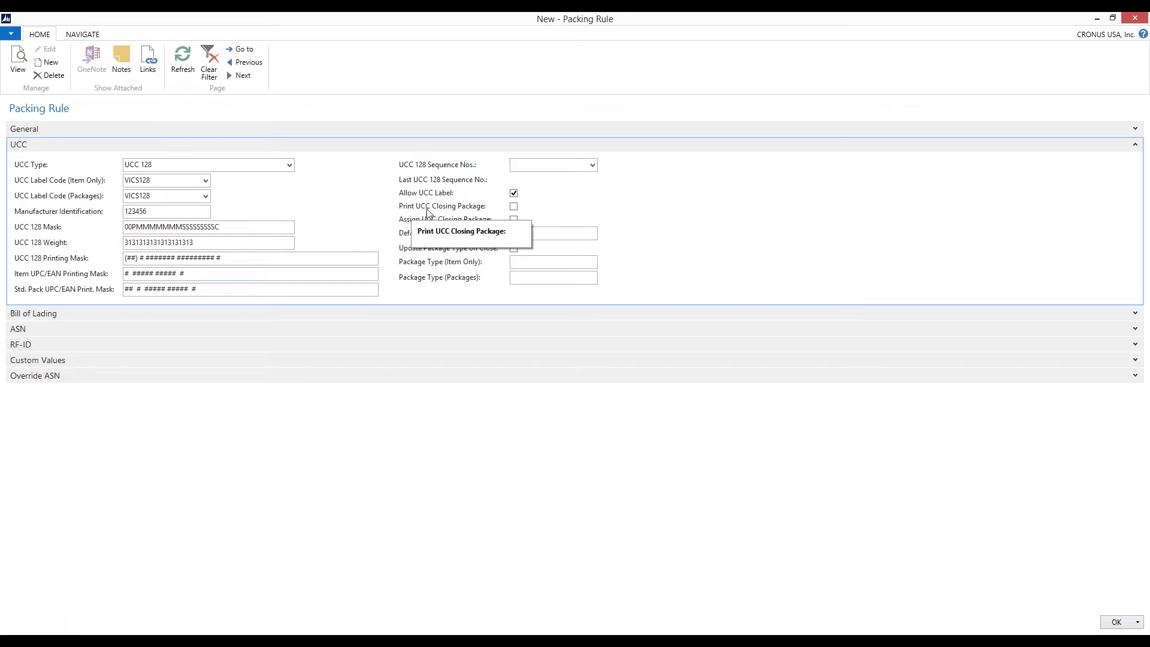
Enable Allow UCC Label and Print UCC Closing Package, and collapse the UCC section
{"action": "left_click", "coordinate": [514, 208]}
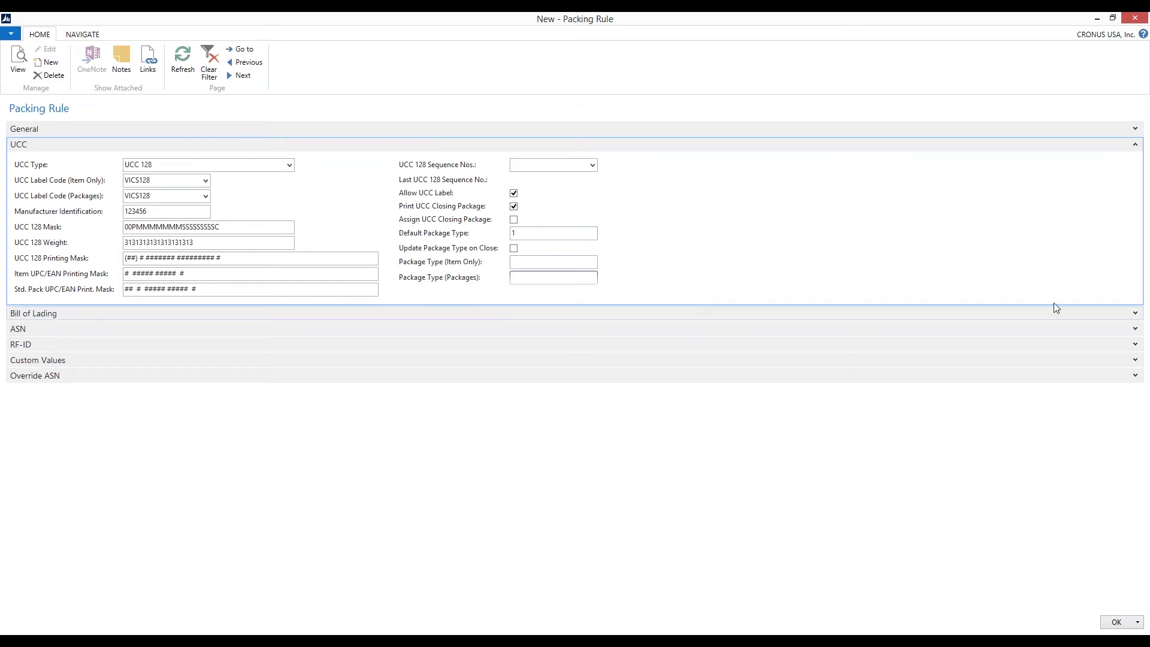
{"action": "left_click", "coordinate": [1135, 145]}
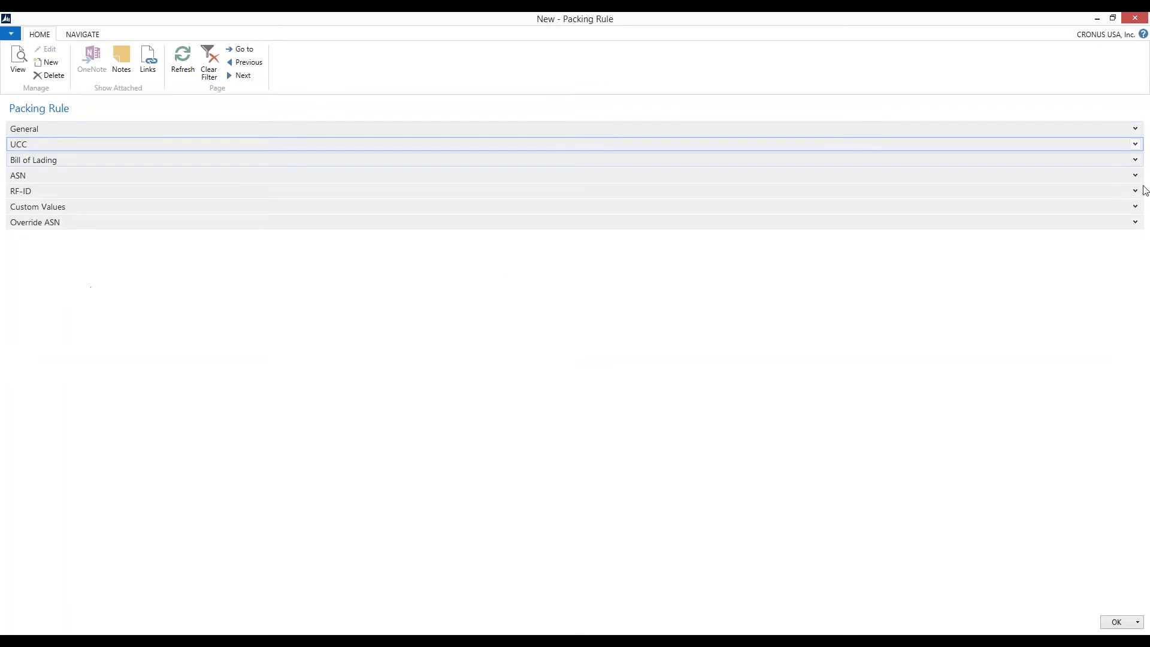
Expand the Bill of Lading section and review the Release Bill of Lading Action options, keeping Ask
{"action": "left_click", "coordinate": [1107, 161]}
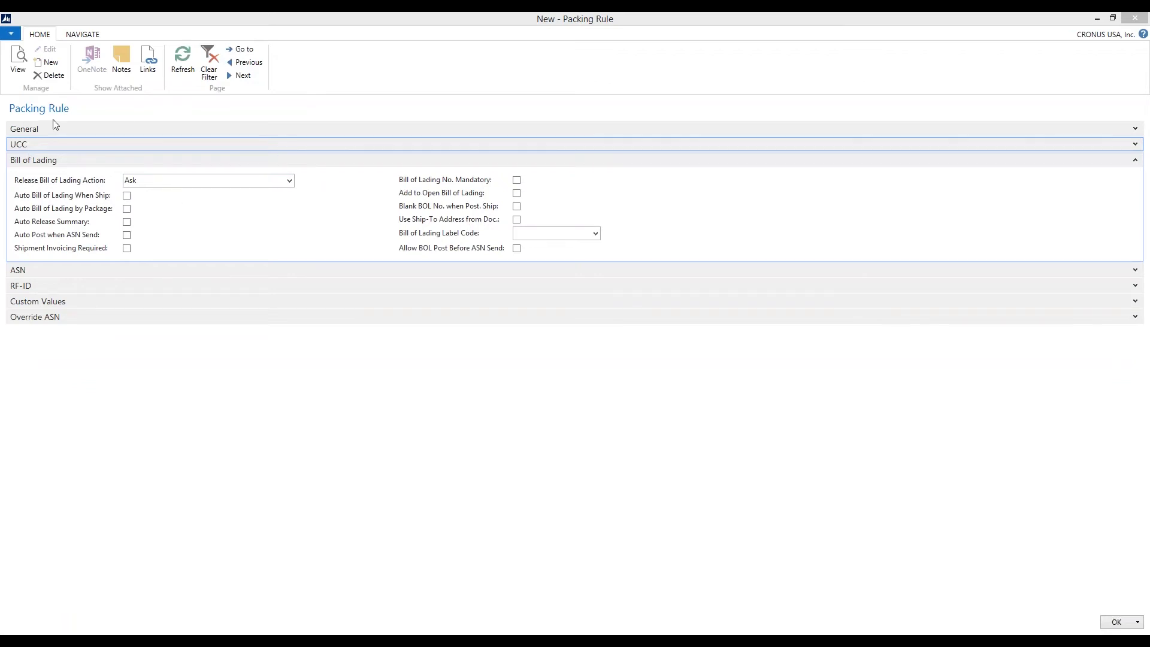
{"action": "left_click", "coordinate": [290, 180]}
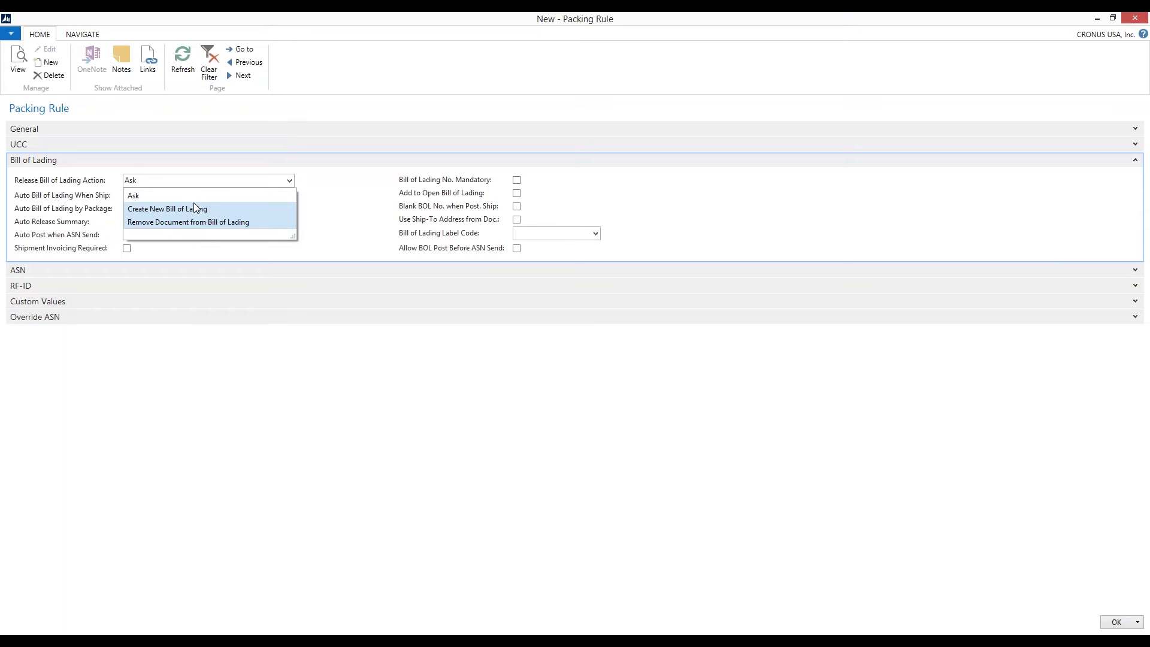
{"action": "left_click", "coordinate": [345, 213]}
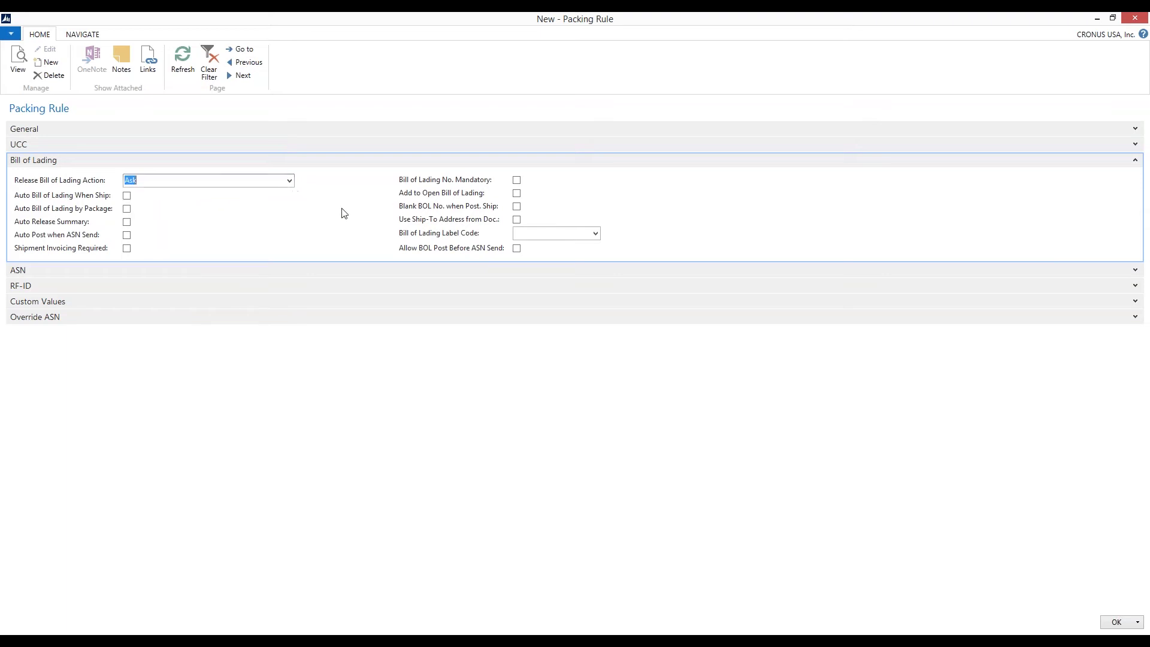
{"action": "left_click", "coordinate": [290, 181]}
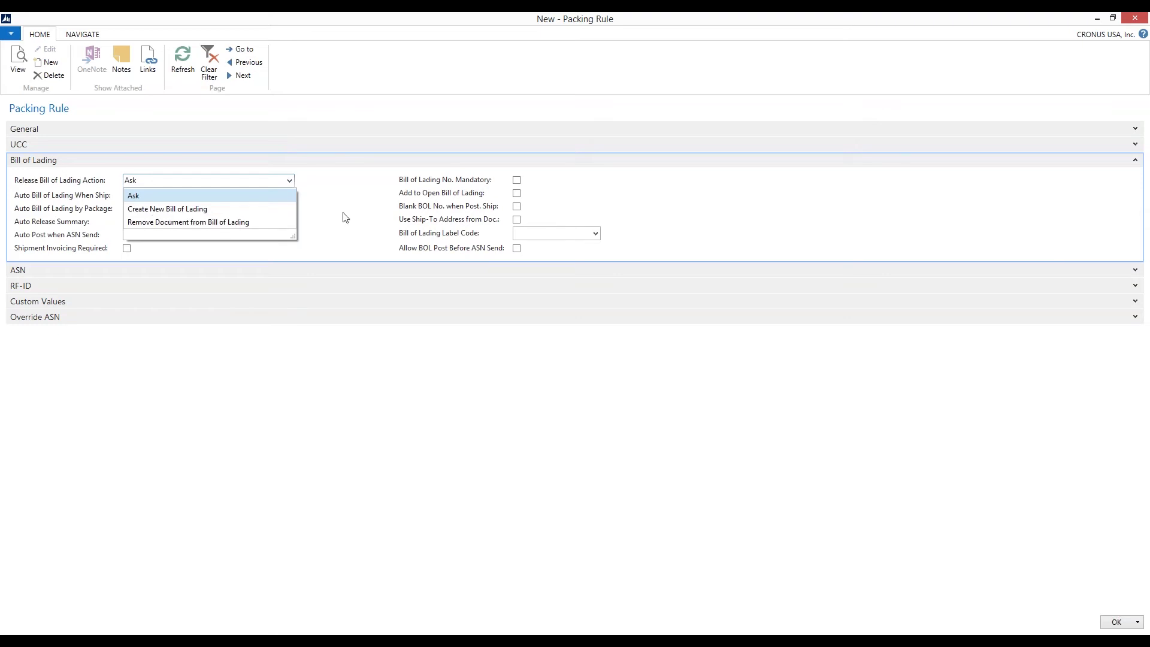
{"action": "left_click", "coordinate": [246, 197]}
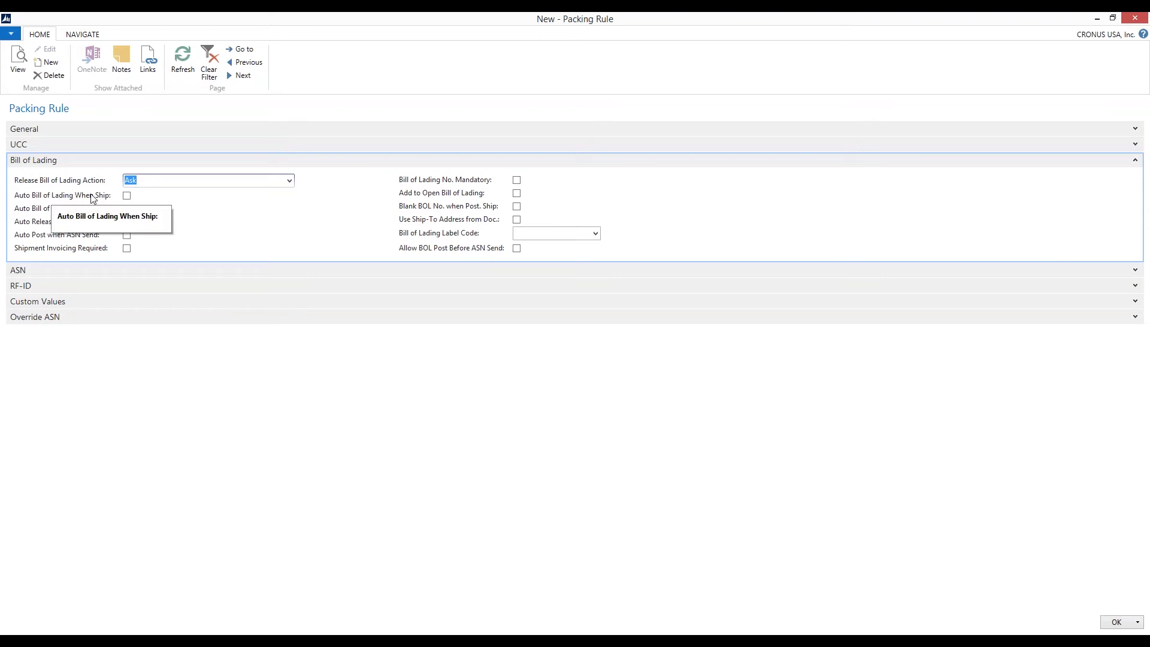
Enable Auto Bill of Lading When Ship and set Release Bill of Lading Action to Remove Document from Bill of Lading
{"action": "left_click", "coordinate": [128, 197]}
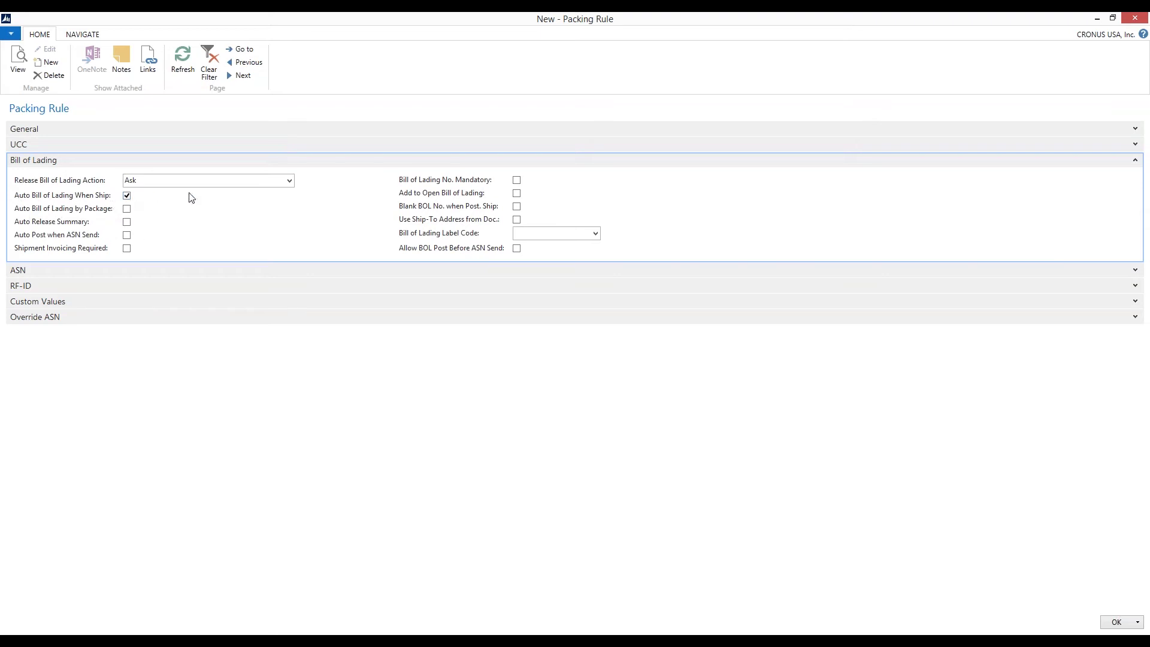
{"action": "left_click", "coordinate": [289, 181]}
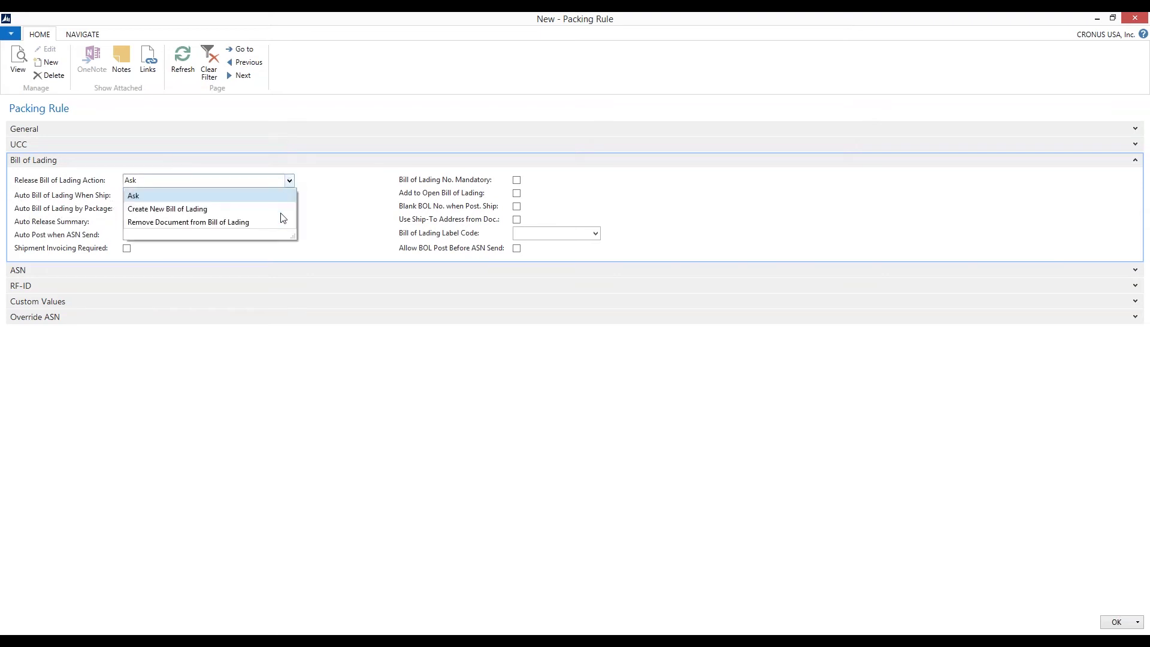
{"action": "left_click", "coordinate": [283, 210]}
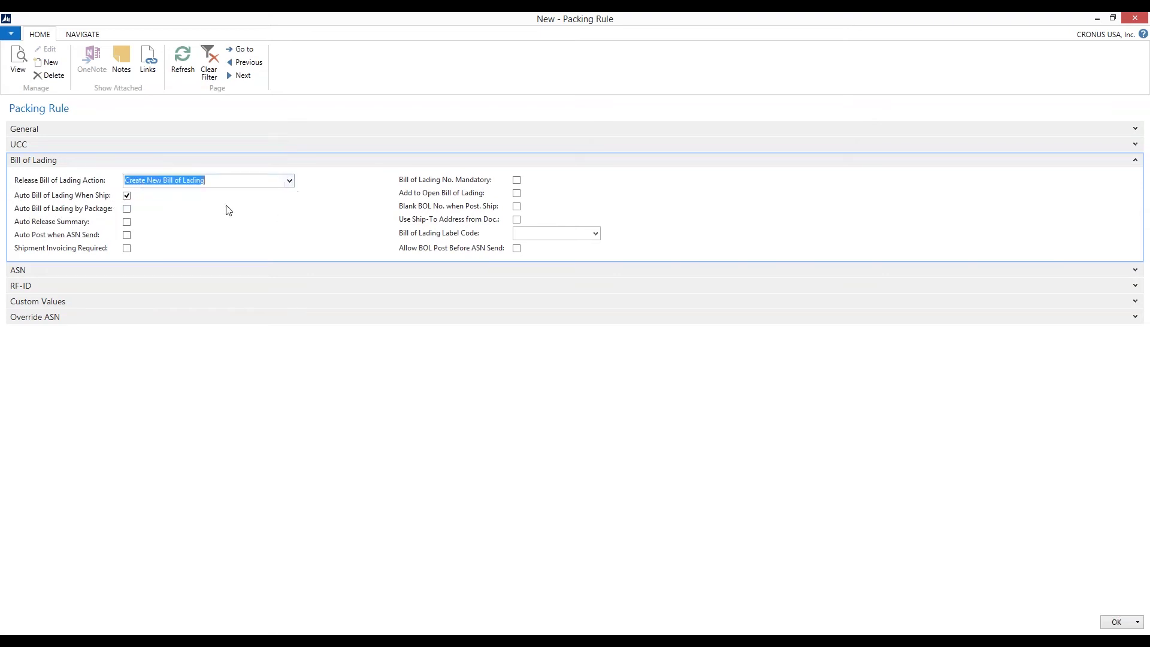
{"action": "left_click", "coordinate": [289, 180]}
{"action": "left_click", "coordinate": [252, 223]}
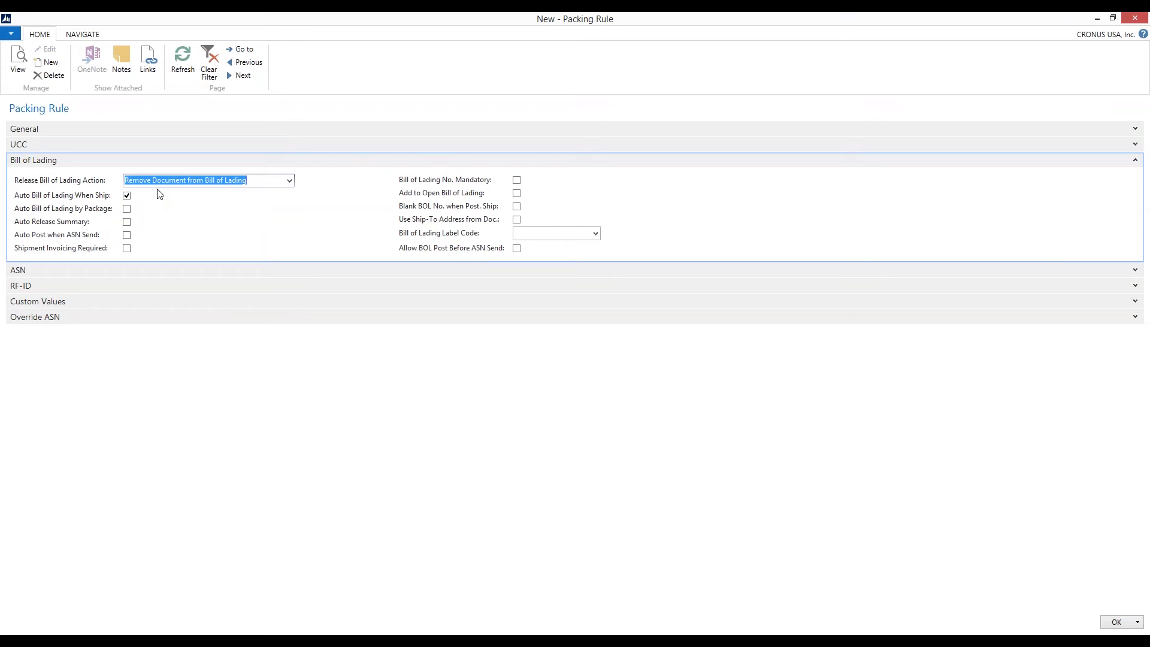
Enable Auto Release Summary and Auto Post when ASN Send for bills of lading
{"action": "left_click", "coordinate": [127, 226]}
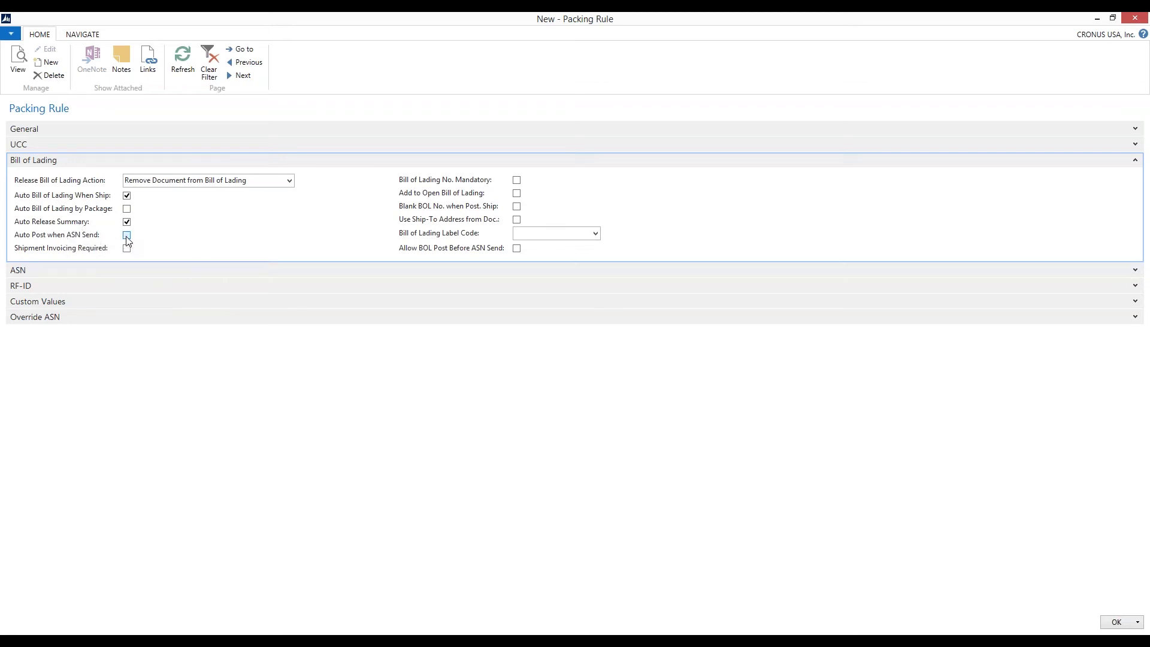
{"action": "left_click", "coordinate": [127, 237]}
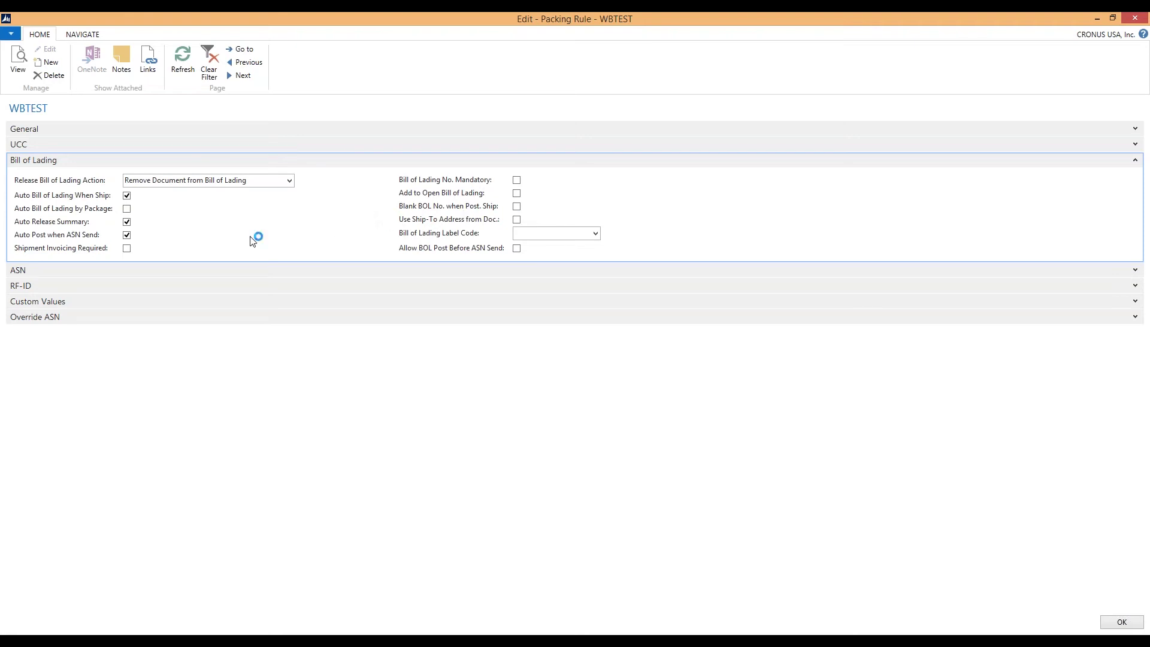
Check the choices offered for Bill of Lading Label Code, leaving the field empty
{"action": "left_click", "coordinate": [517, 221]}
{"action": "left_click", "coordinate": [596, 233]}
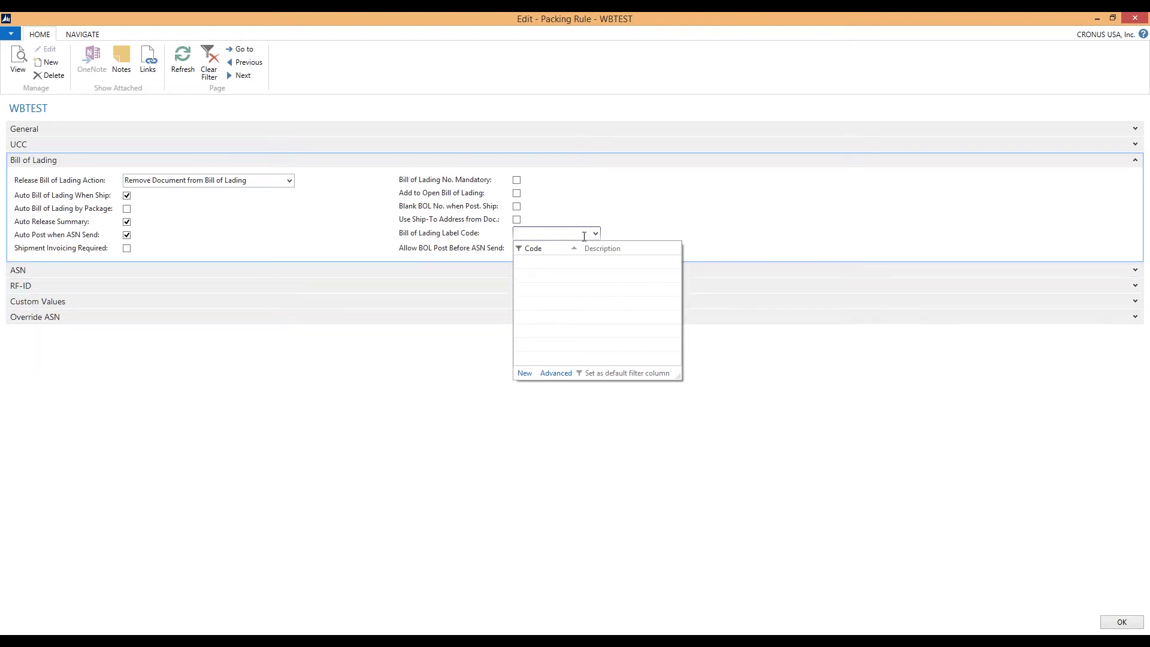
{"action": "left_click", "coordinate": [413, 238]}
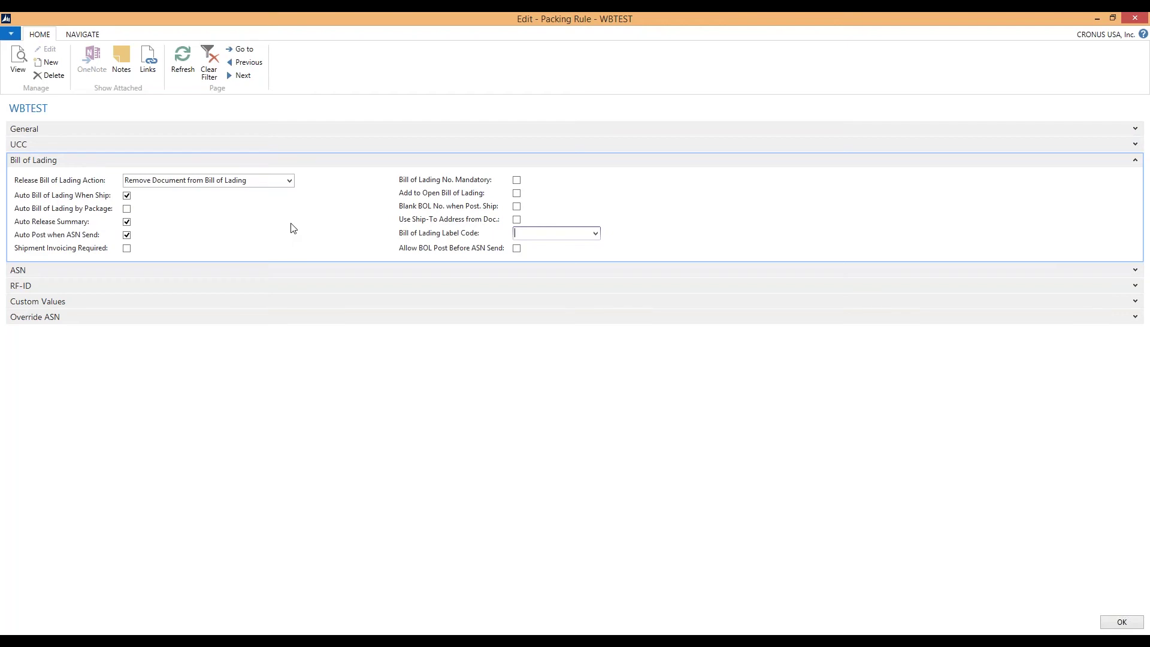
Try Create New Bill of Lading as the Release Bill of Lading Action, and set it back to Remove Document from Bill of Lading
{"action": "left_click", "coordinate": [289, 182]}
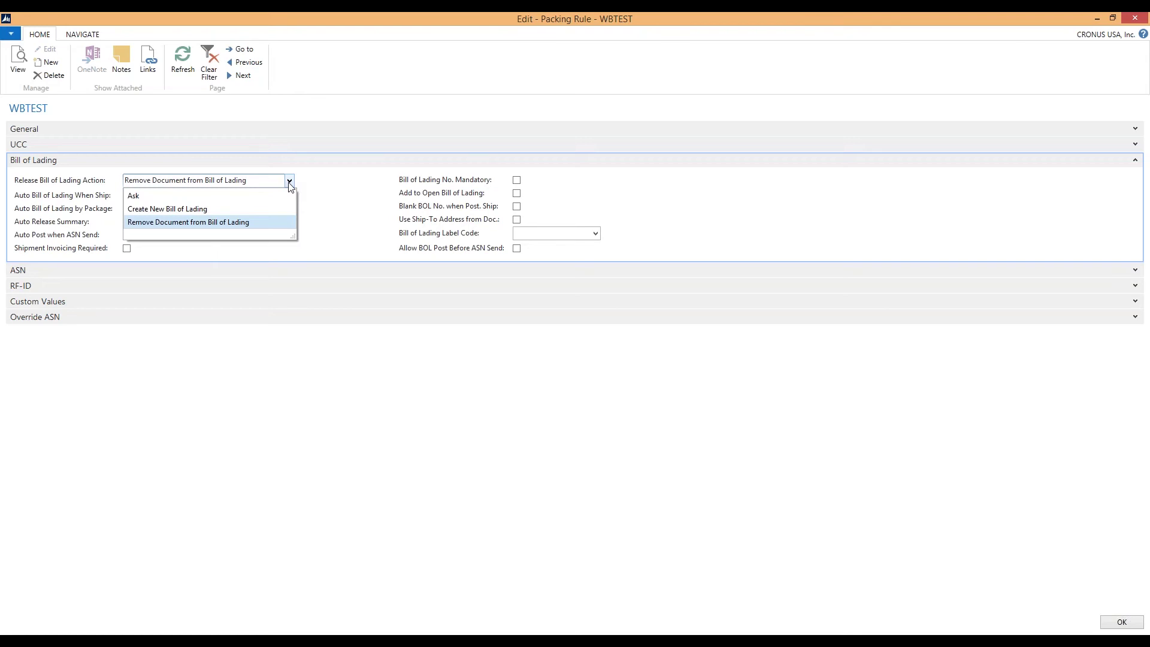
{"action": "left_click", "coordinate": [209, 208]}
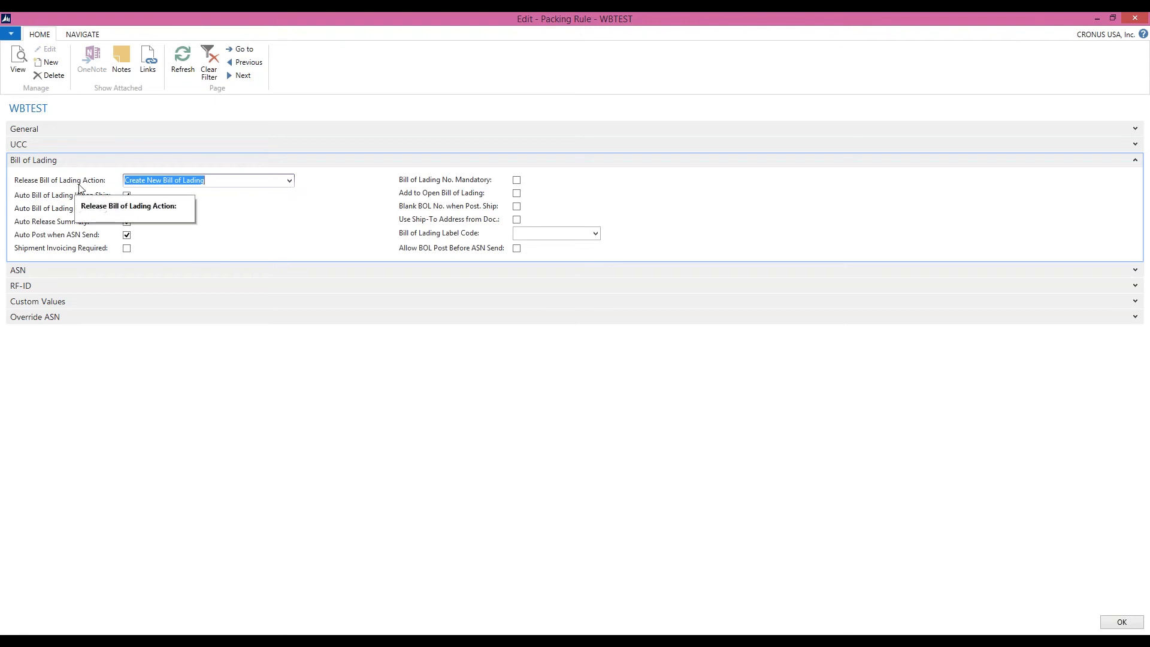
{"action": "left_click", "coordinate": [290, 182]}
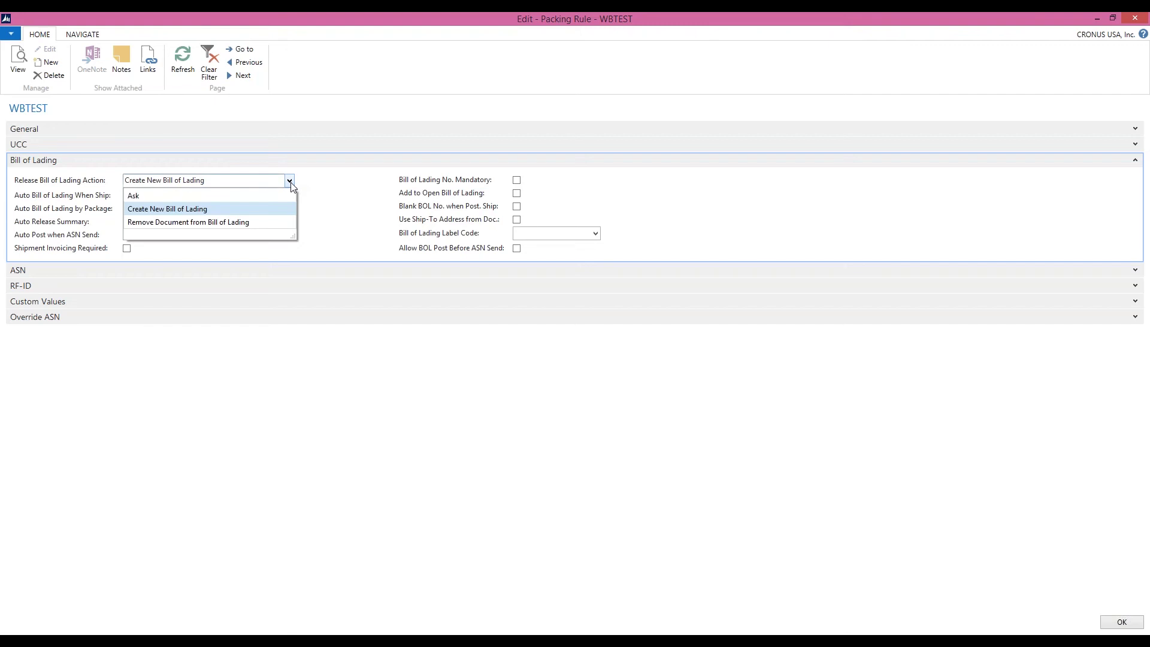
{"action": "left_click", "coordinate": [268, 223]}
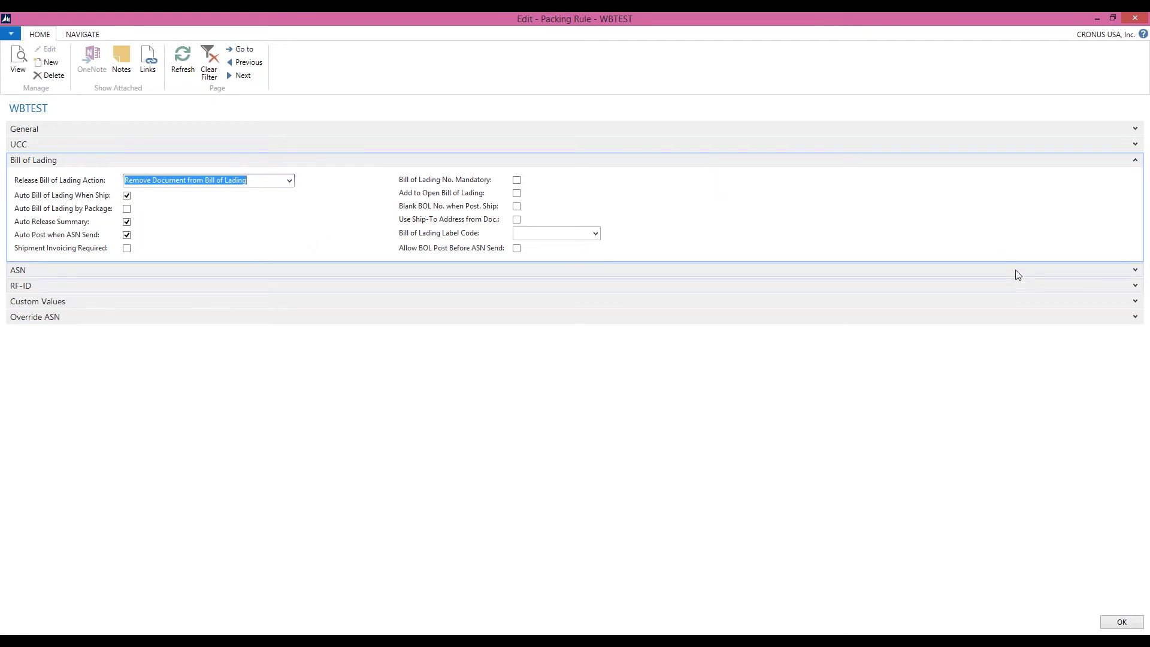
Collapse the Bill of Lading section and expand the ASN section to view its settings
{"action": "left_click", "coordinate": [1140, 163]}
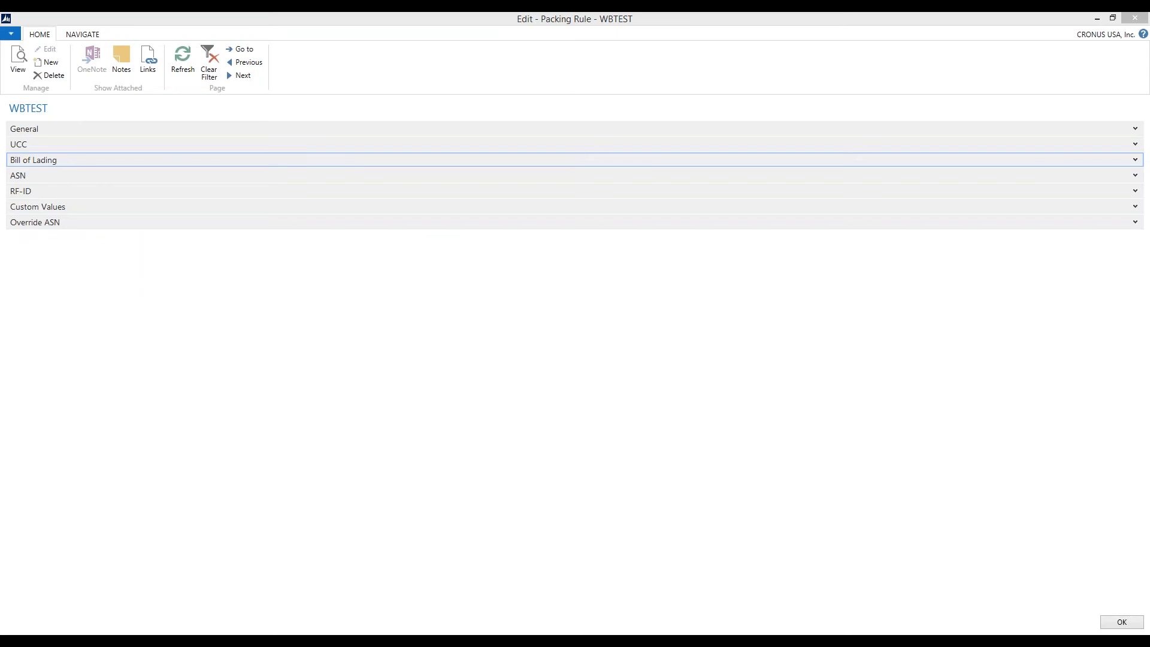
{"action": "left_click", "coordinate": [1136, 177]}
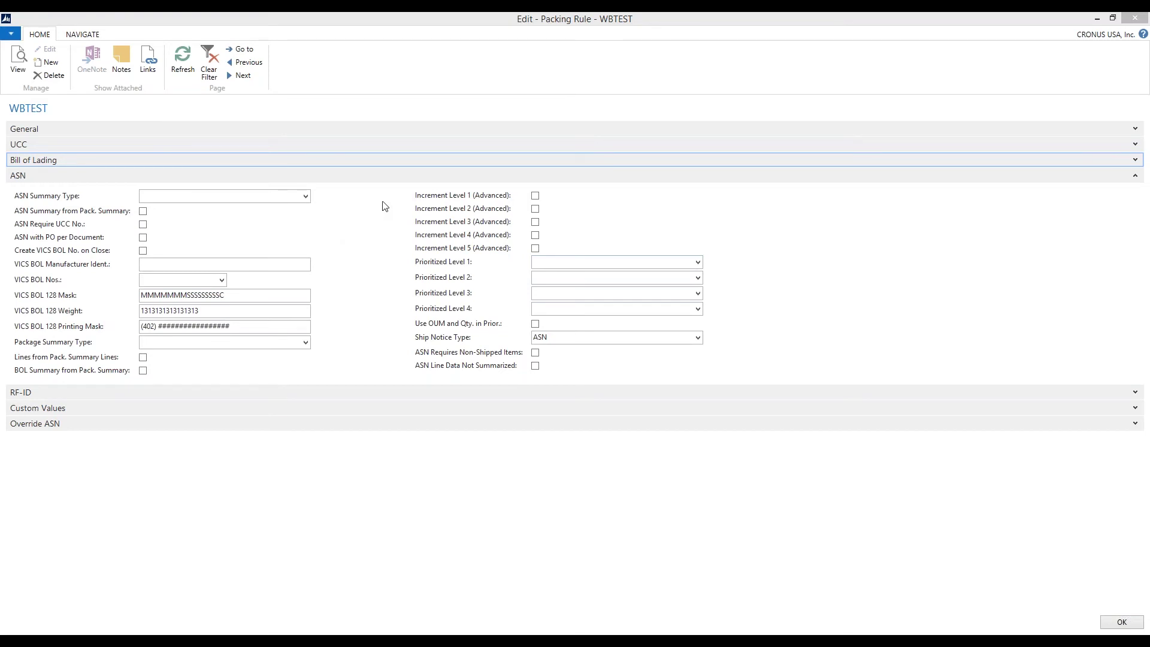
Check the choices offered for ASN Summary Type and Prioritized Level 1, leaving both fields empty
{"action": "left_click", "coordinate": [306, 198]}
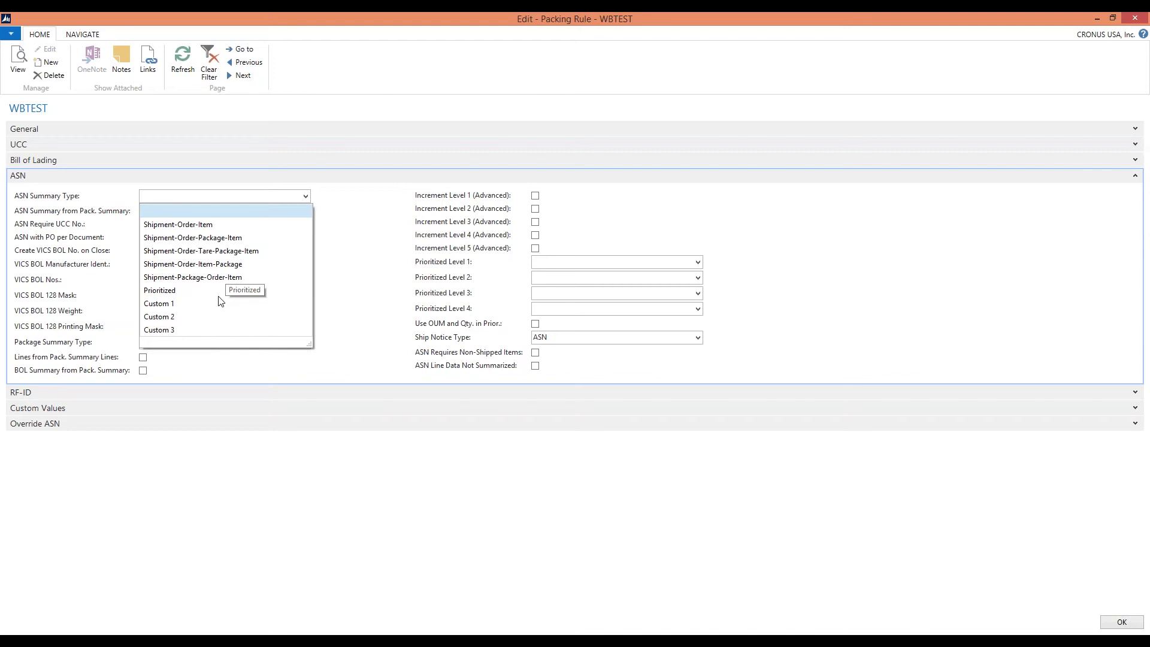
{"action": "left_click", "coordinate": [702, 268]}
{"action": "left_click", "coordinate": [699, 262]}
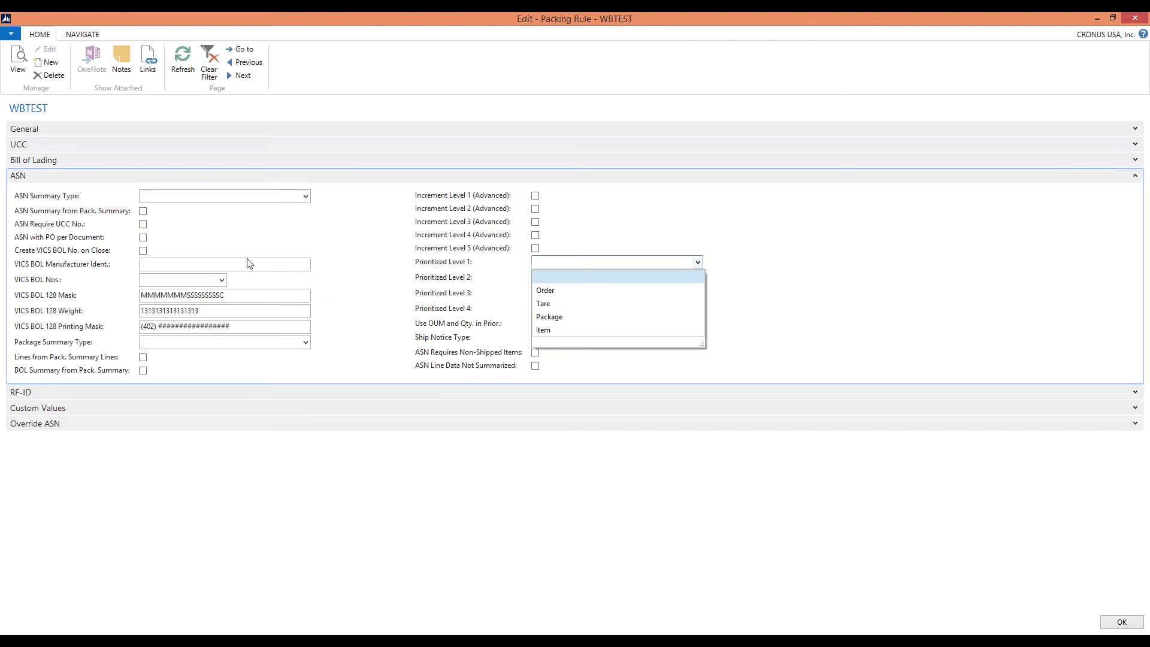
{"action": "left_click", "coordinate": [309, 198]}
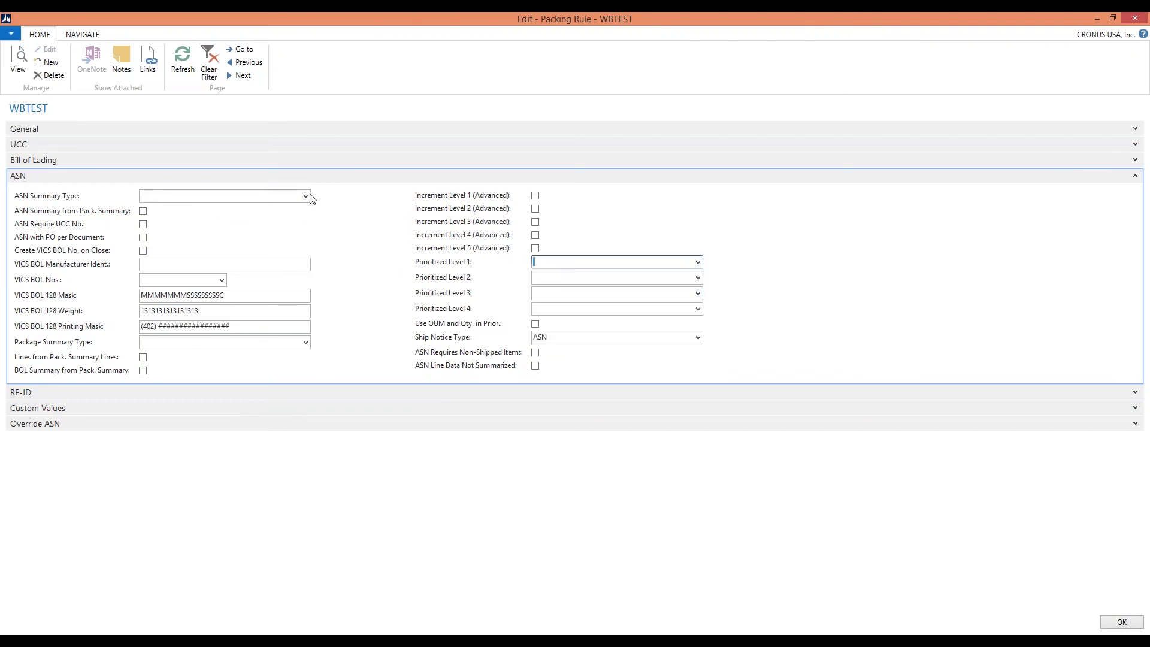
Try Prioritized as the ASN Summary Type and check the choices offered for Prioritized Level 1
{"action": "left_click", "coordinate": [305, 197]}
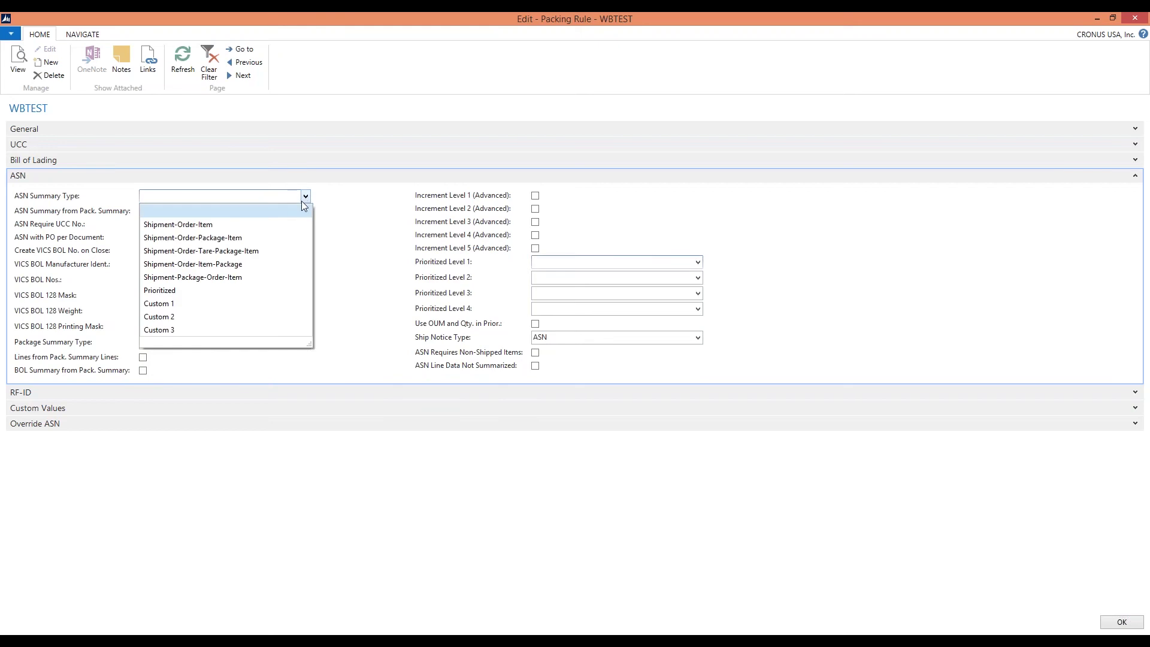
{"action": "left_click", "coordinate": [245, 292]}
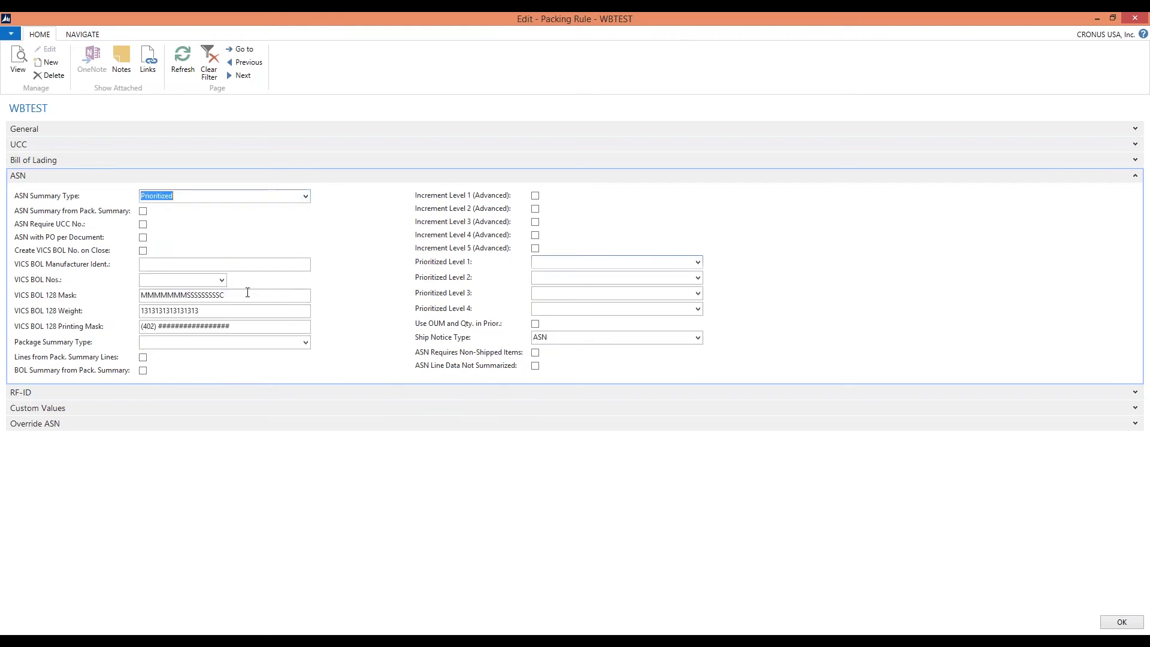
{"action": "left_click", "coordinate": [697, 262]}
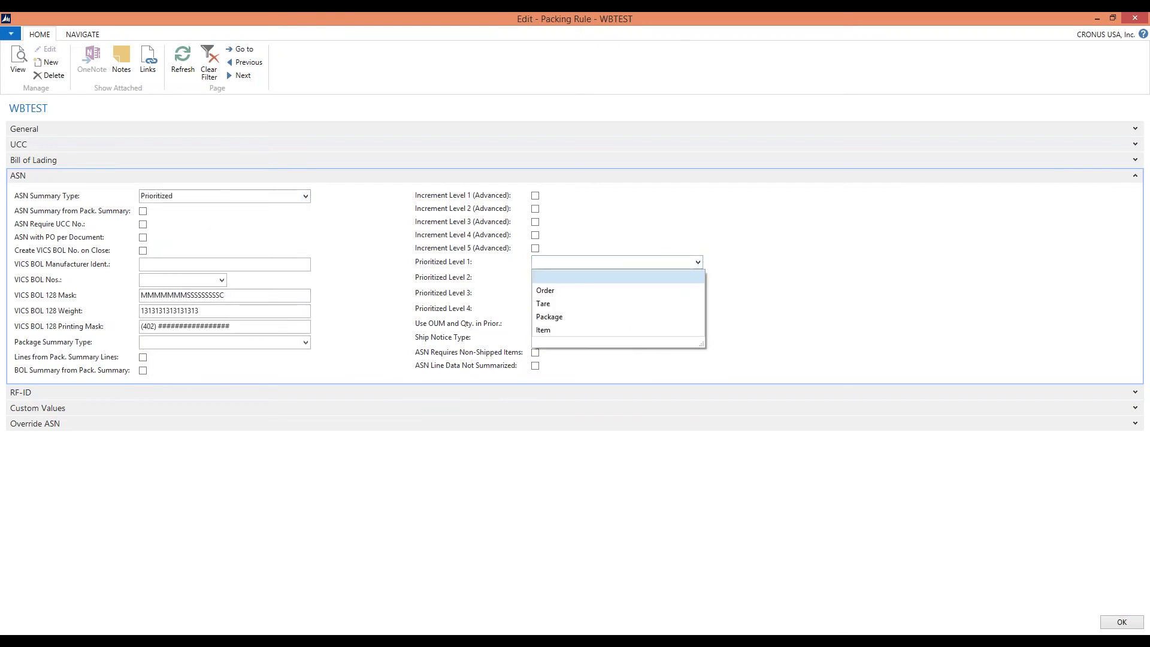
{"action": "left_click", "coordinate": [692, 277]}
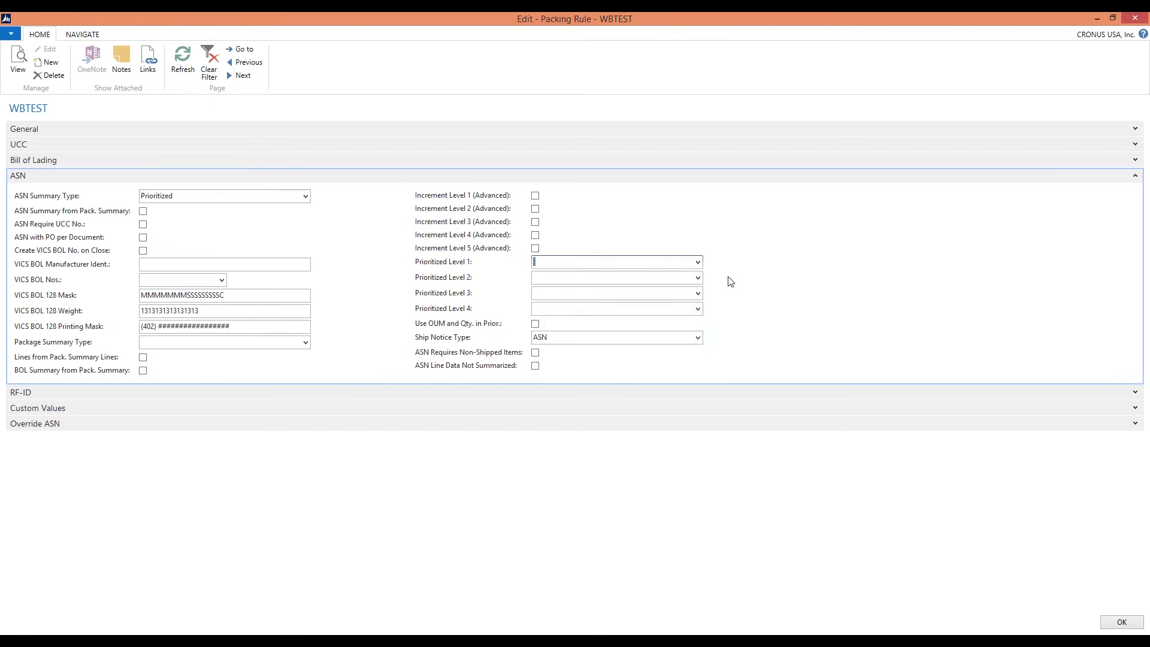
Review the ASN Summary Type choices again and expand the Custom Values section to view its fields
{"action": "left_click", "coordinate": [305, 197]}
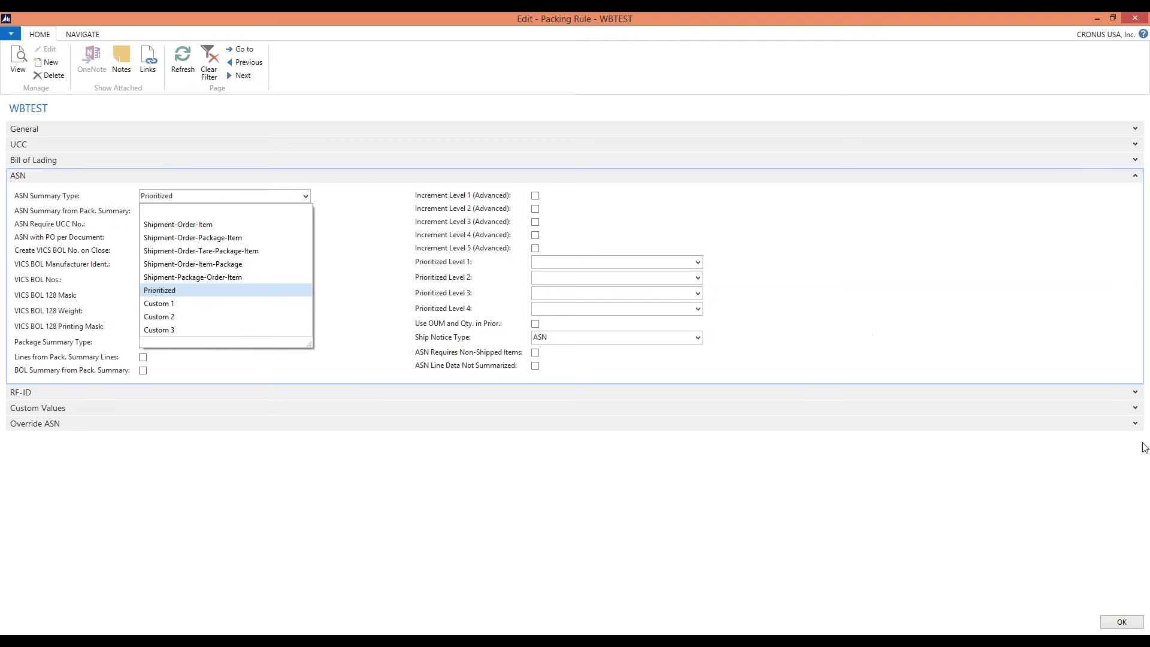
{"action": "key", "text": "Escape"}
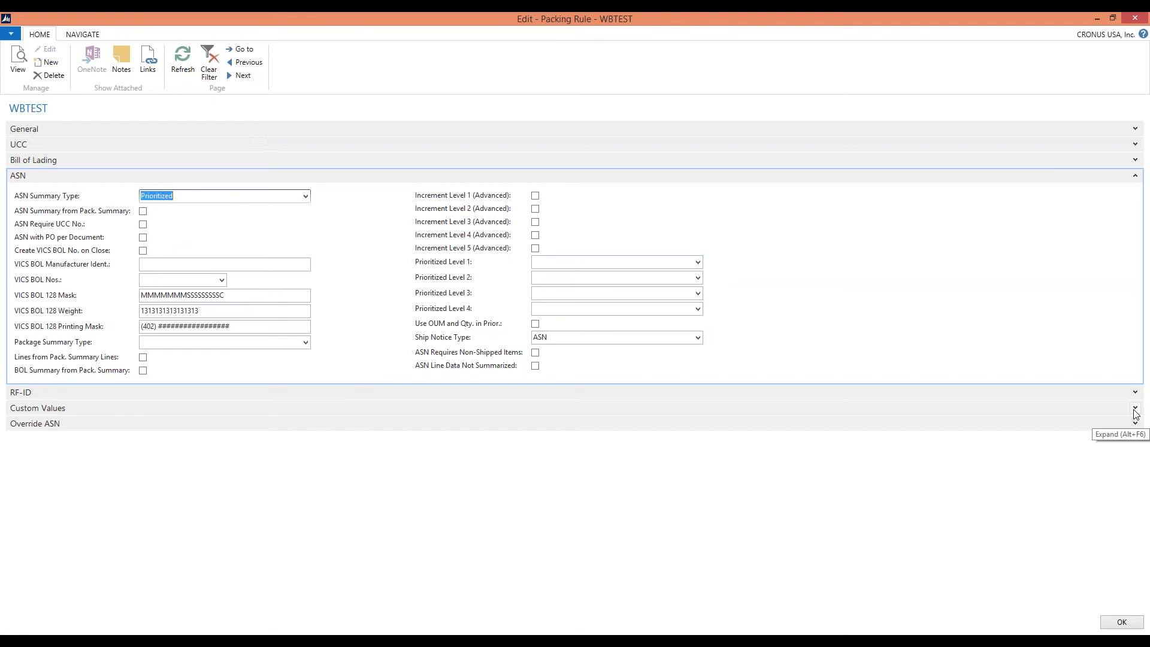
{"action": "left_click", "coordinate": [1135, 410]}
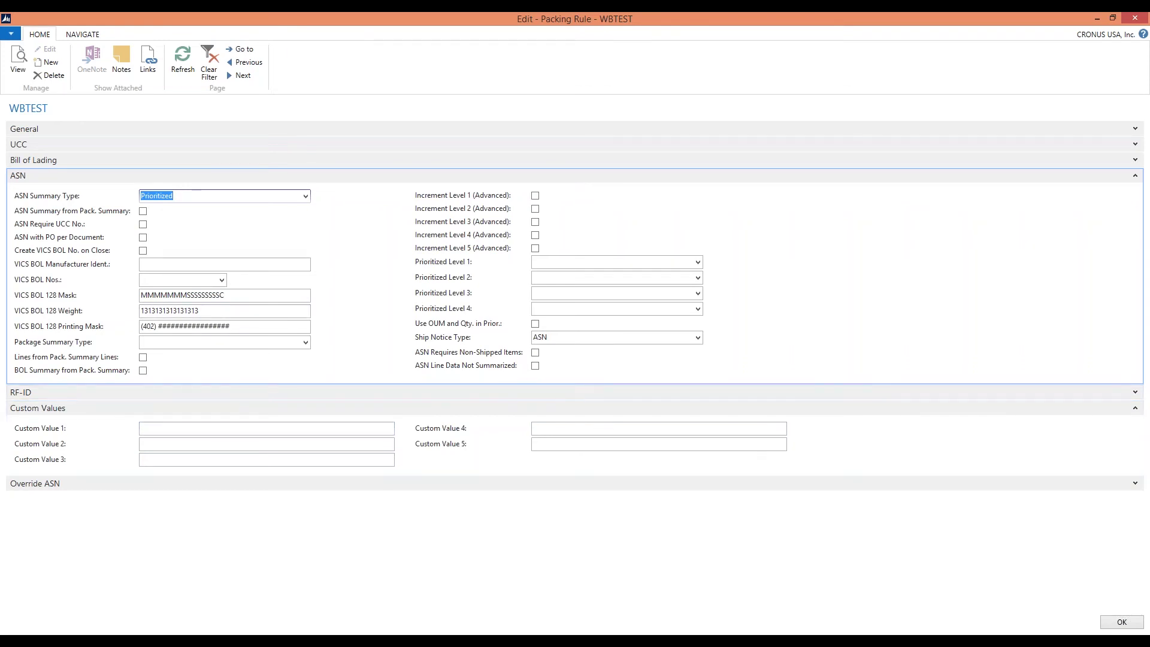
Set the ASN Summary Type to Shipment-Order-Package-Item
{"action": "left_click", "coordinate": [309, 195]}
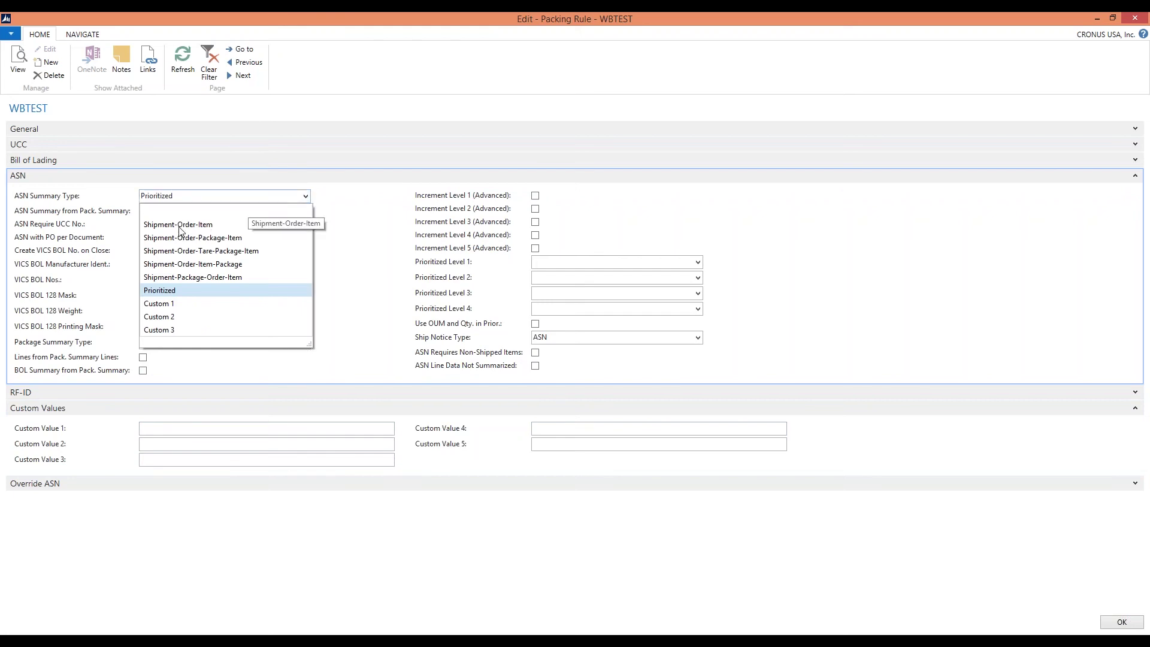
{"action": "left_click", "coordinate": [371, 264]}
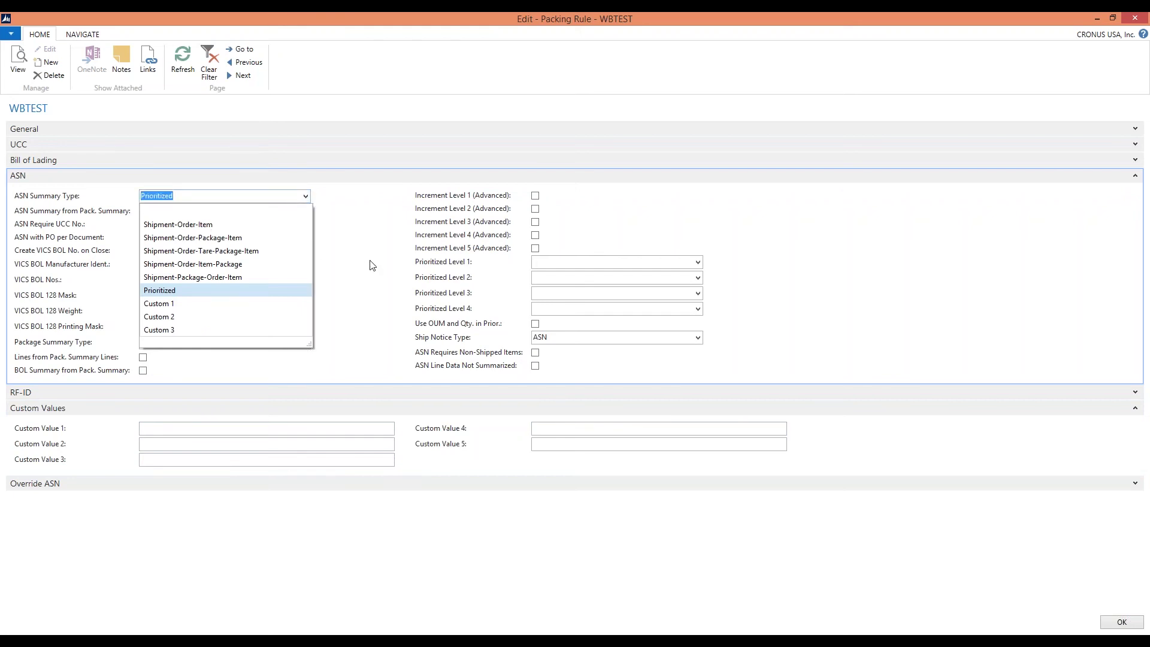
{"action": "left_click", "coordinate": [305, 196]}
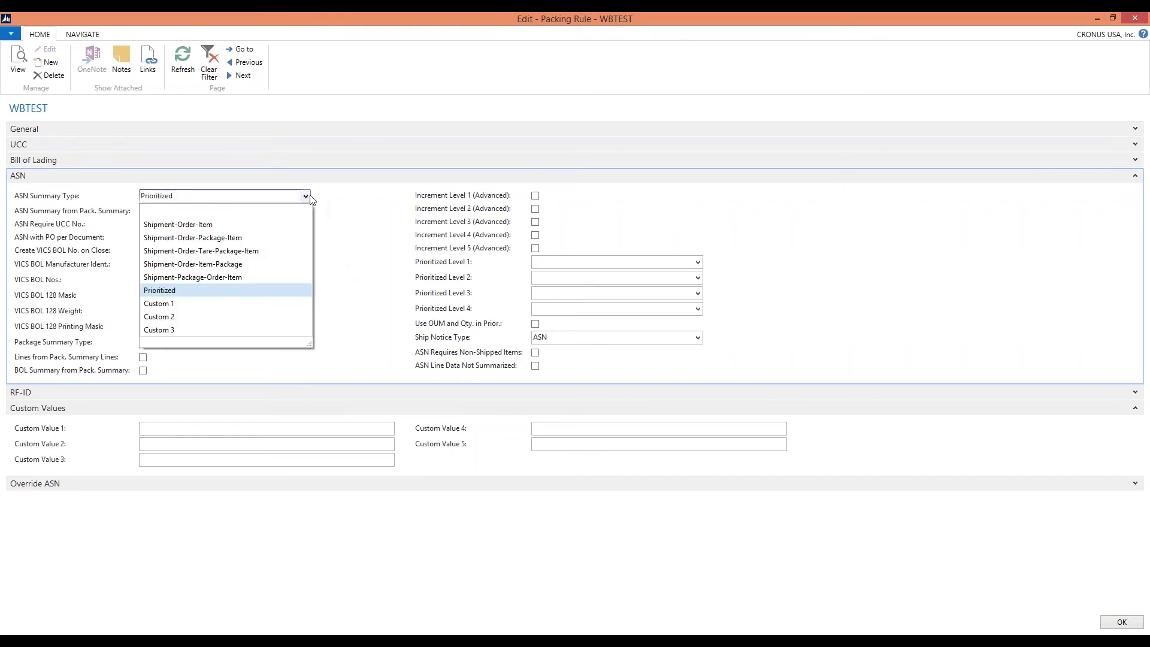
{"action": "left_click", "coordinate": [231, 239]}
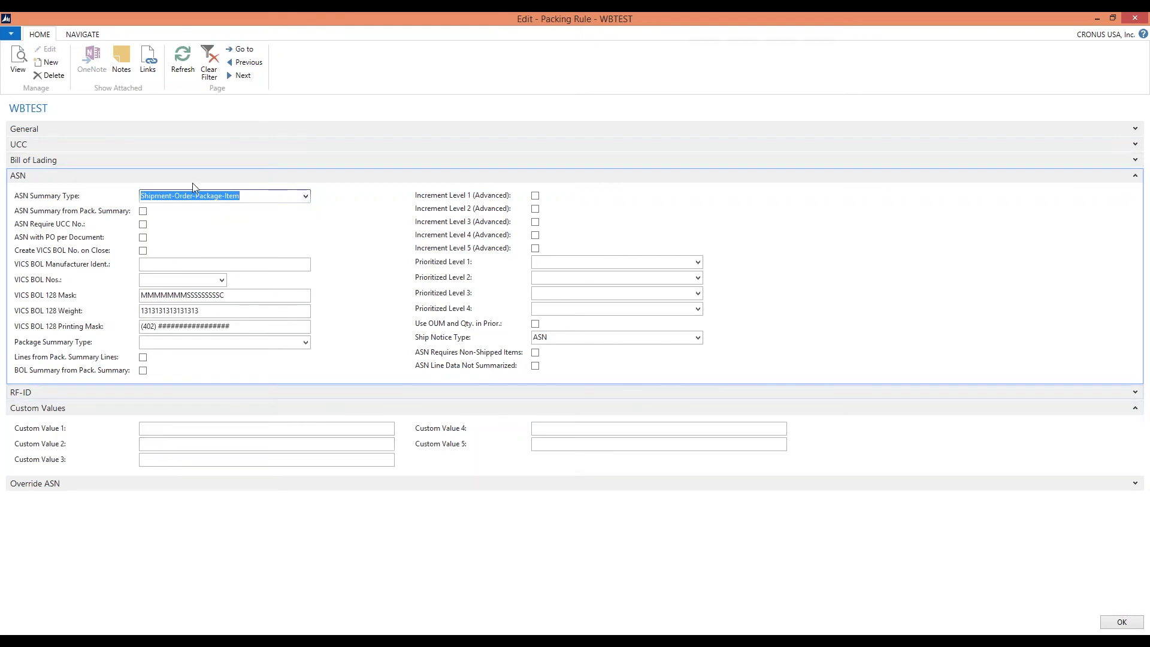
{"action": "left_click", "coordinate": [305, 197]}
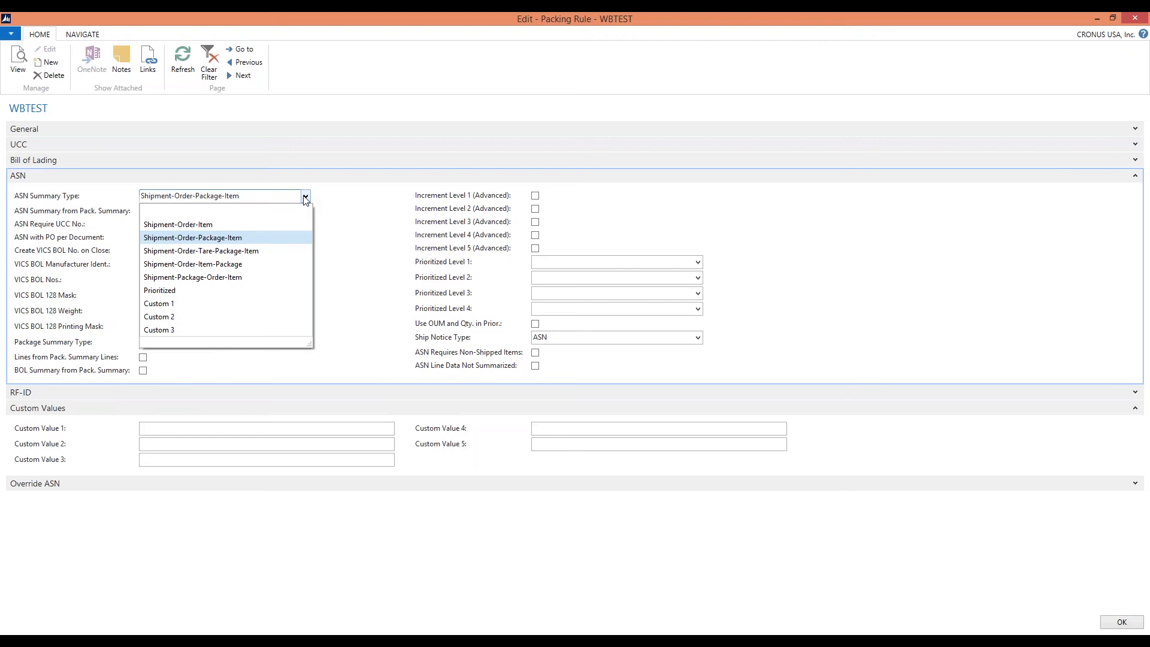
{"action": "left_click", "coordinate": [328, 201]}
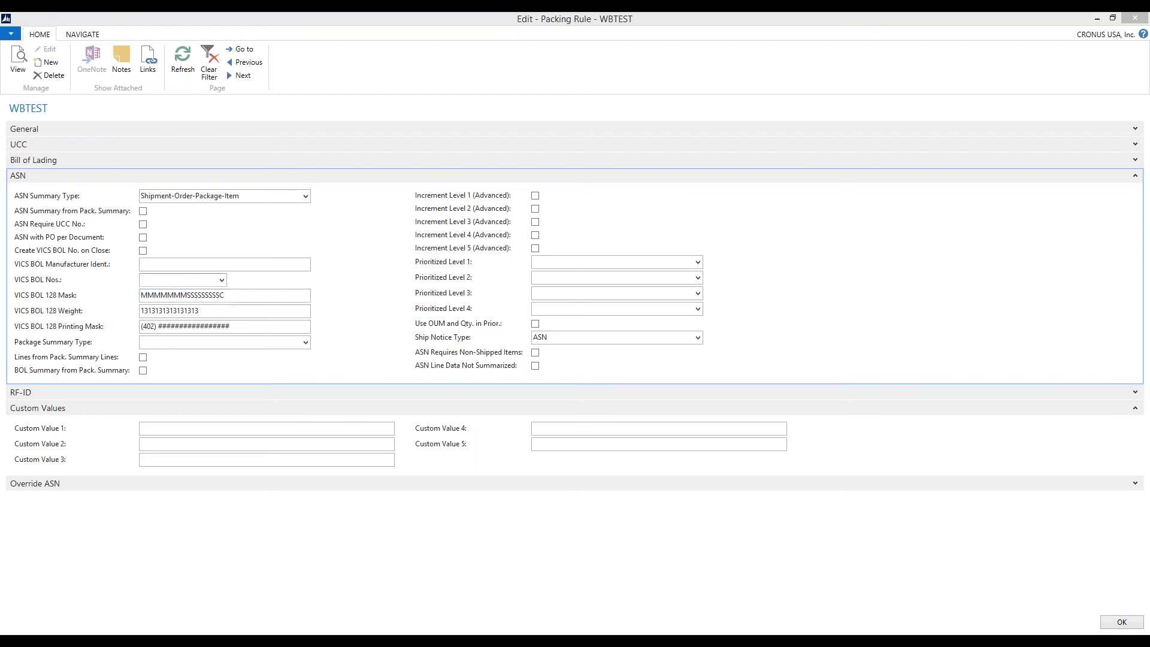
Enable ASN Require UCC No., ASN with PO per Document and Create VICS BOL No. on Close, and set VICS BOL Manufacturer Ident. to 1234567
{"action": "left_click", "coordinate": [143, 224]}
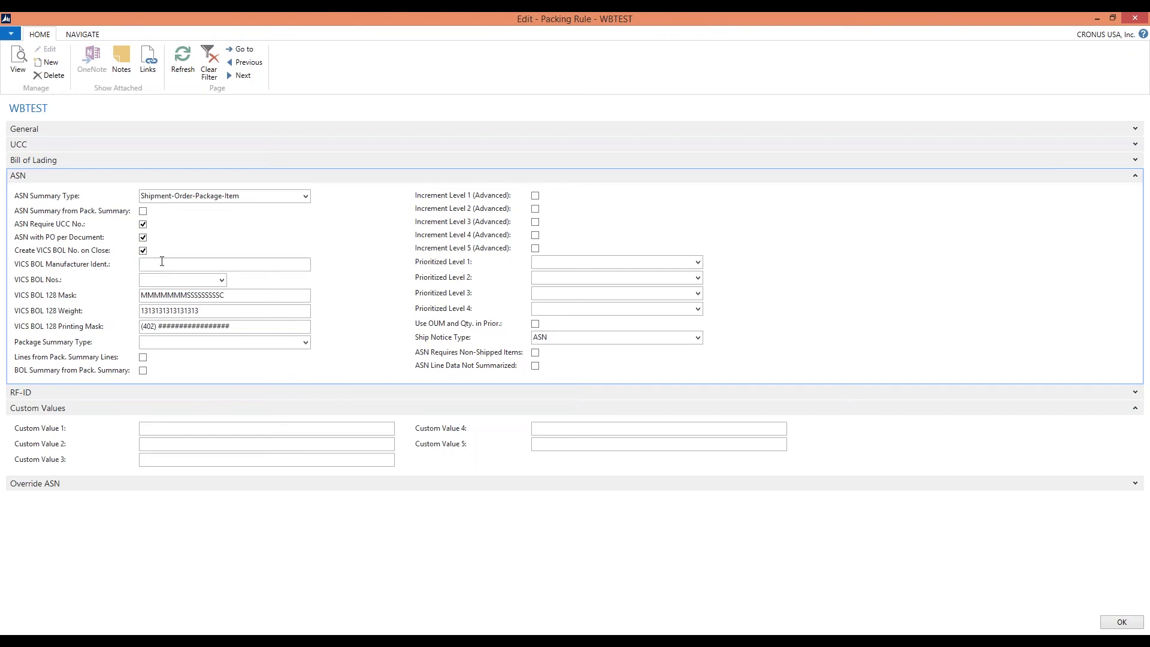
{"action": "left_click", "coordinate": [142, 265]}
{"action": "type", "text": "1234567"}
{"action": "key", "text": "Tab"}
Assign the BOLVICS (VICS Bill of Lading) number series to VICS BOL Nos
{"action": "left_click", "coordinate": [221, 280]}
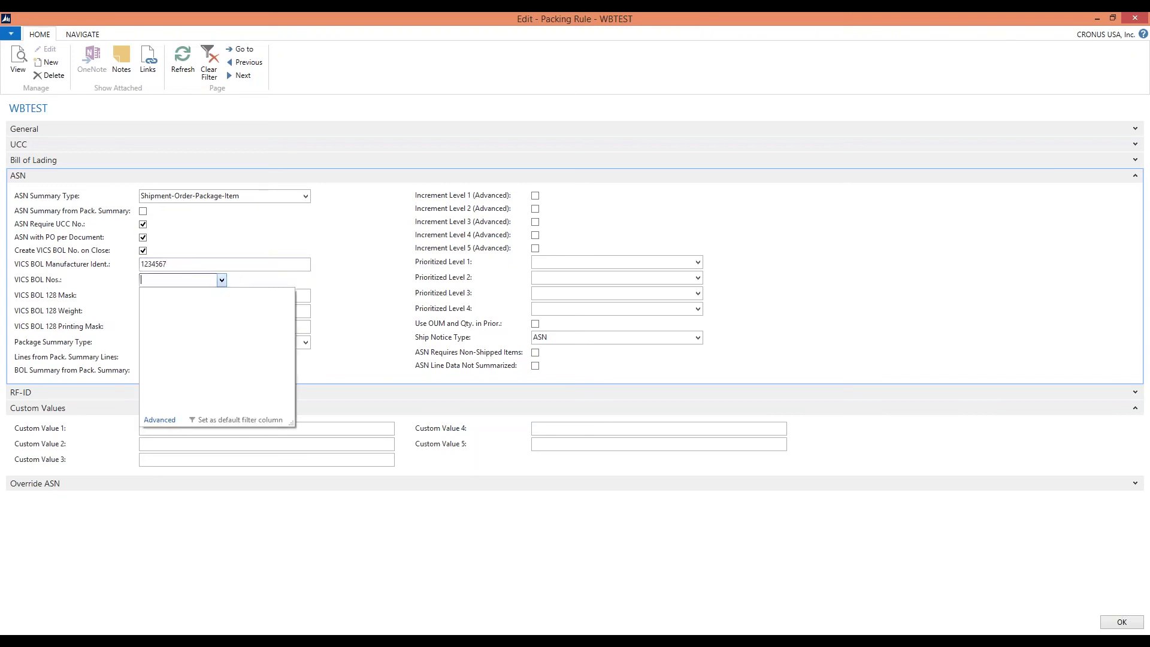
{"action": "scroll", "coordinate": [218, 314], "scroll_direction": "down", "scroll_amount": 10}
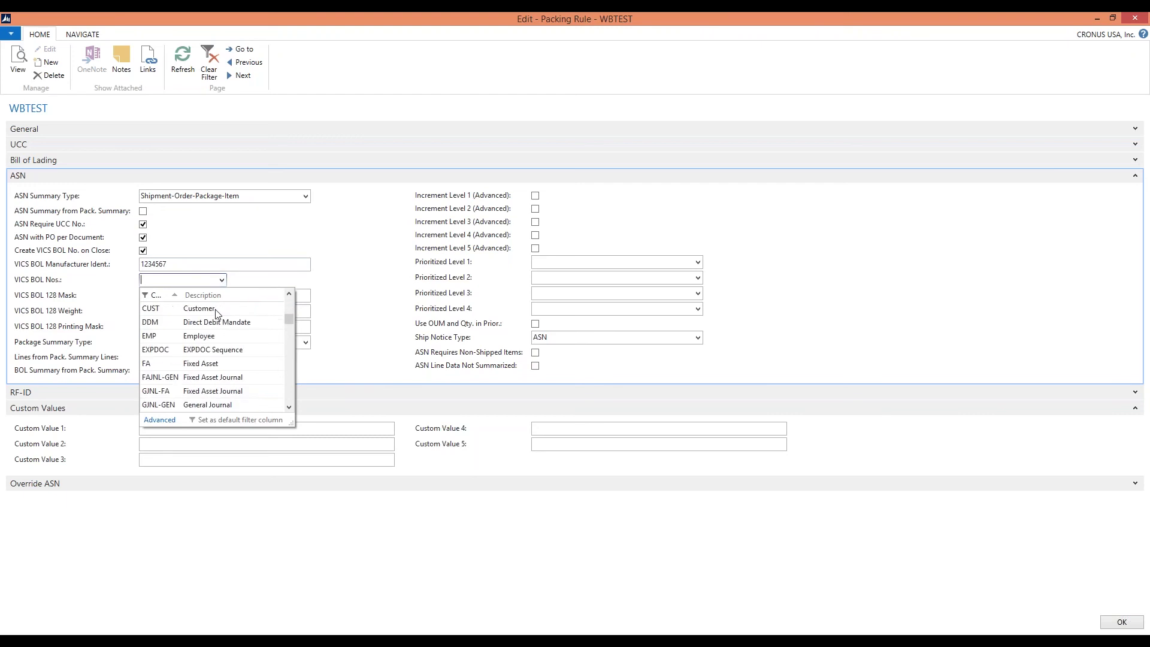
{"action": "scroll", "coordinate": [217, 313], "scroll_direction": "up", "scroll_amount": 10}
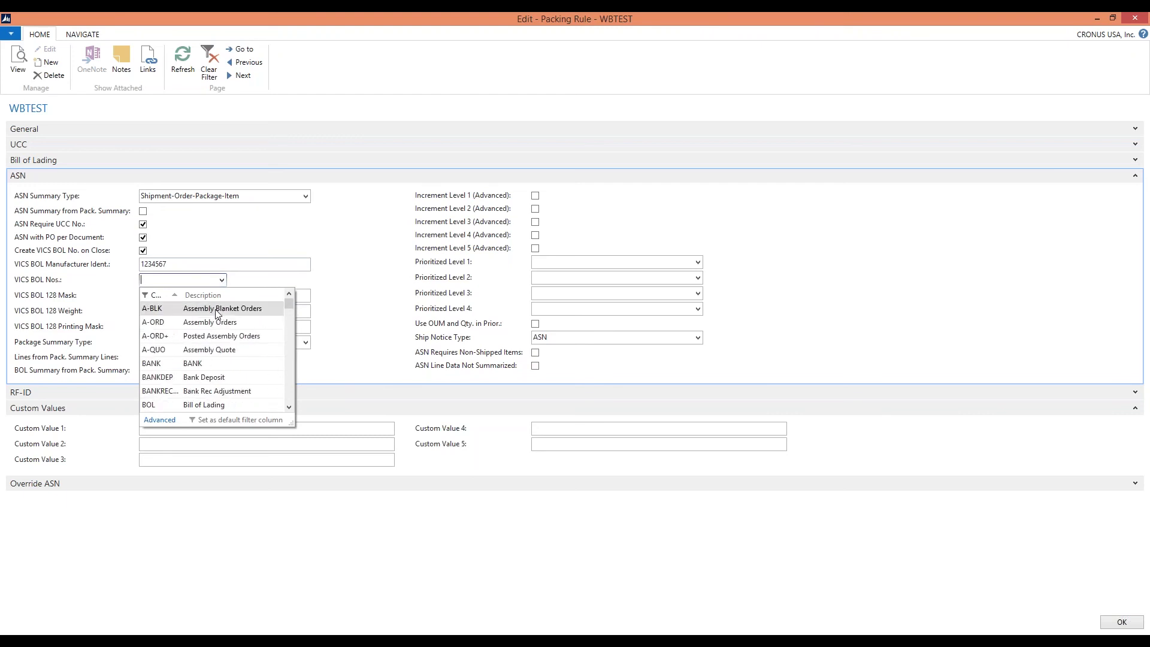
{"action": "scroll", "coordinate": [217, 314], "scroll_direction": "down", "scroll_amount": 1}
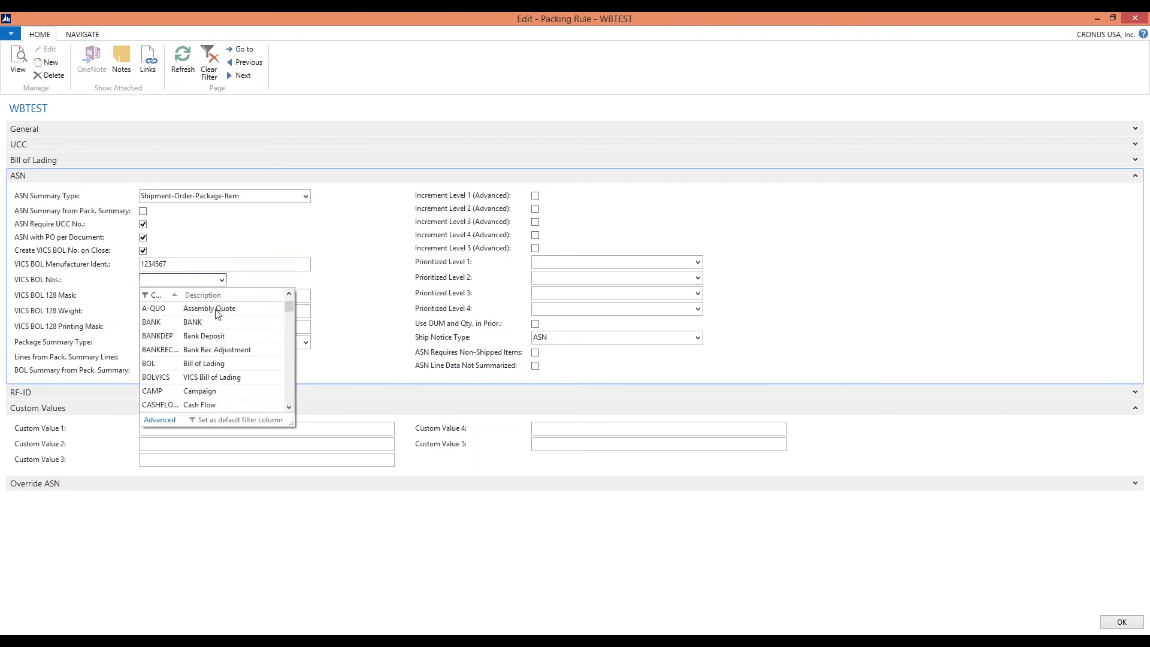
{"action": "left_click", "coordinate": [207, 381]}
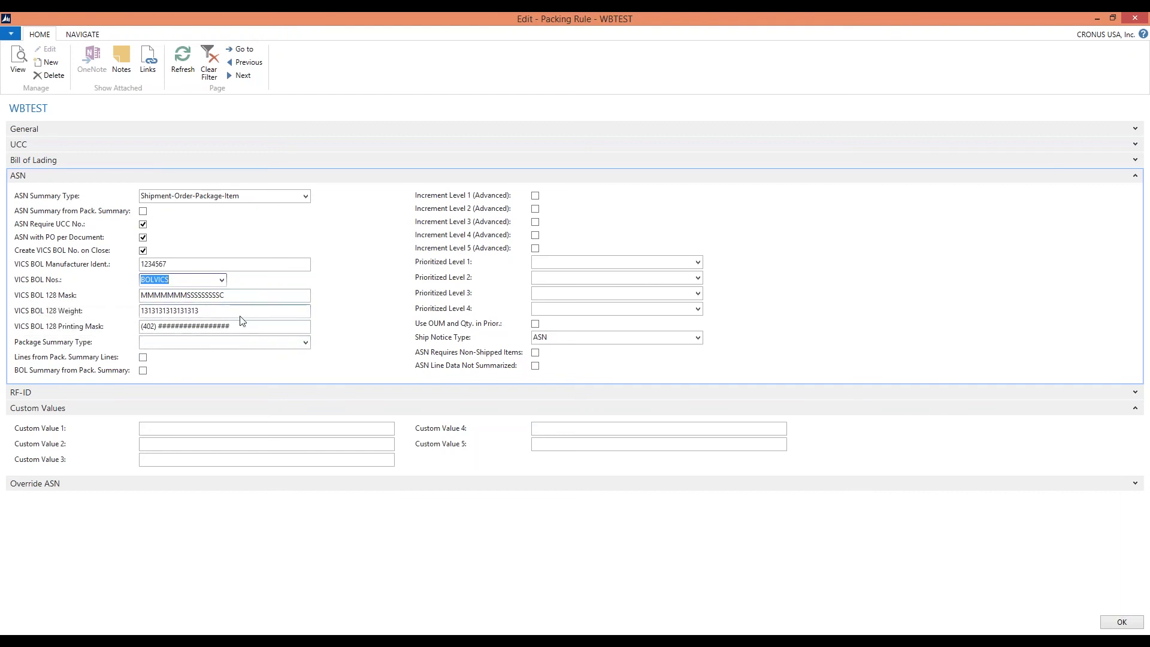
Set the Package Summary Type to Item all Levels
{"action": "left_click", "coordinate": [305, 344]}
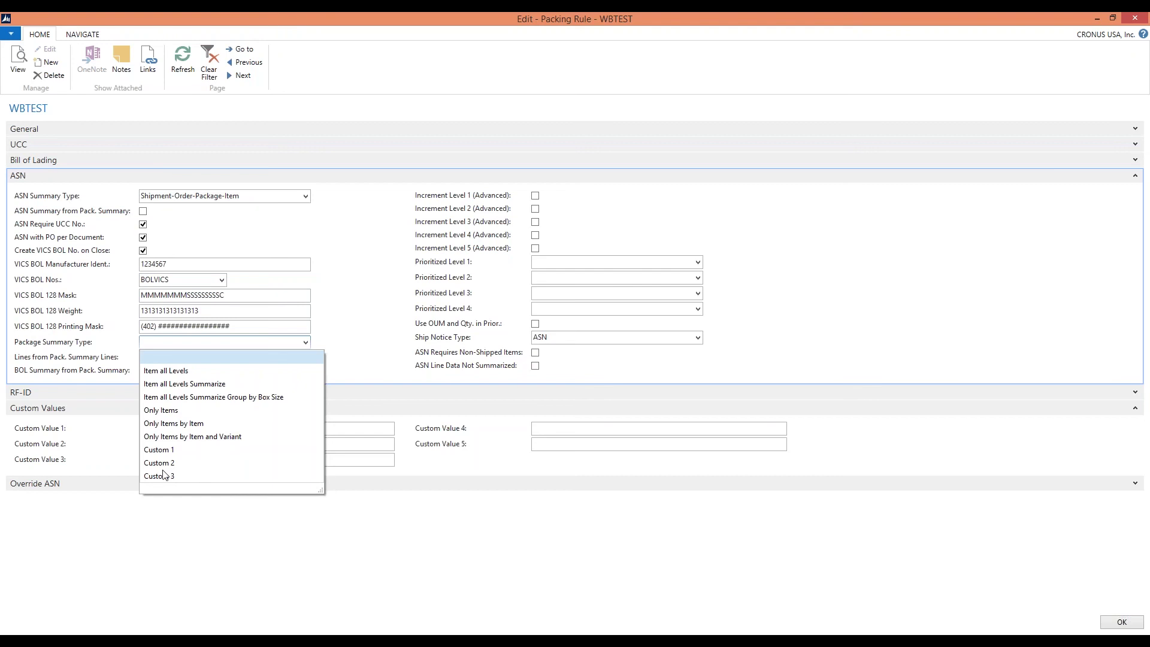
{"action": "left_click", "coordinate": [157, 371]}
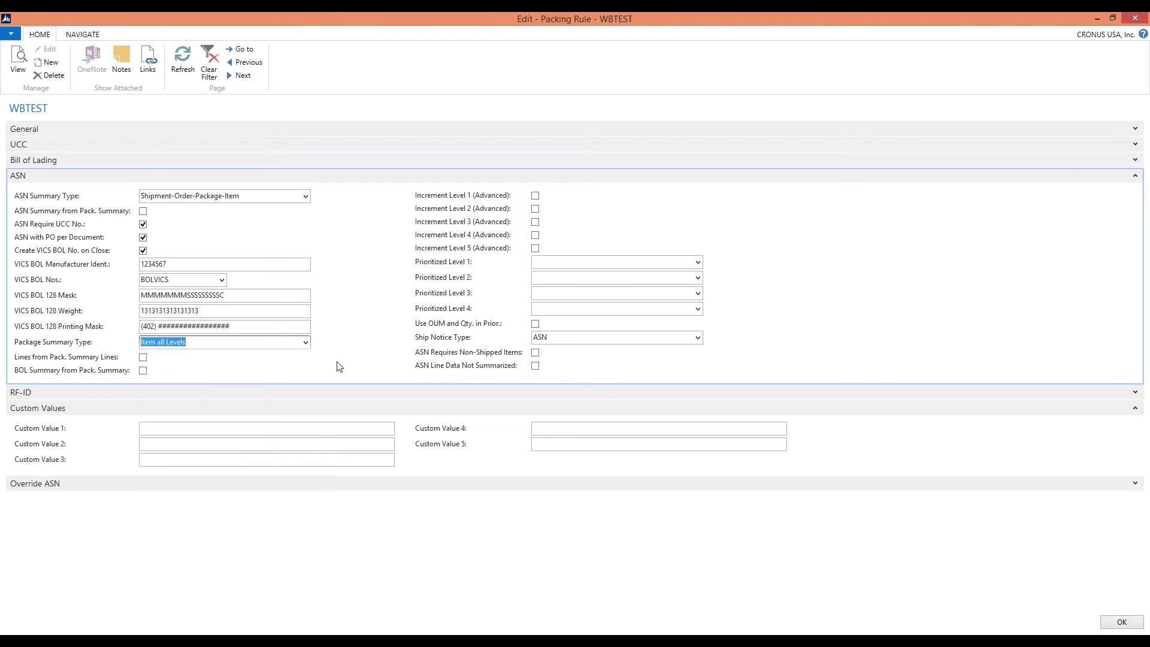
{"action": "left_click", "coordinate": [310, 345]}
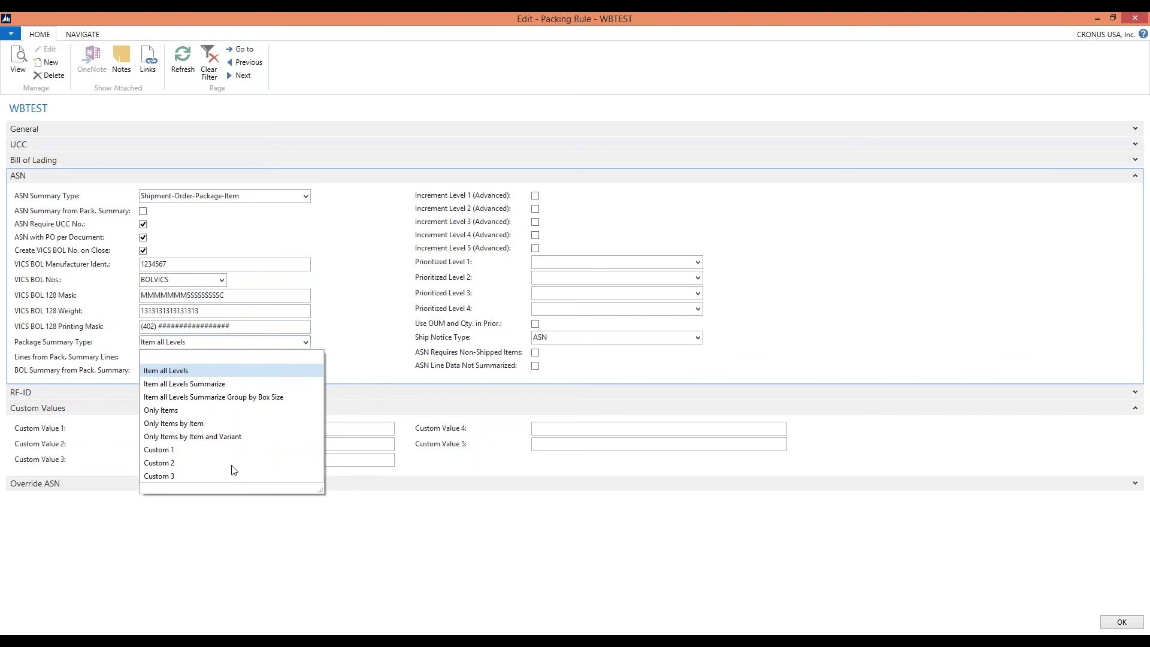
{"action": "left_click", "coordinate": [172, 371]}
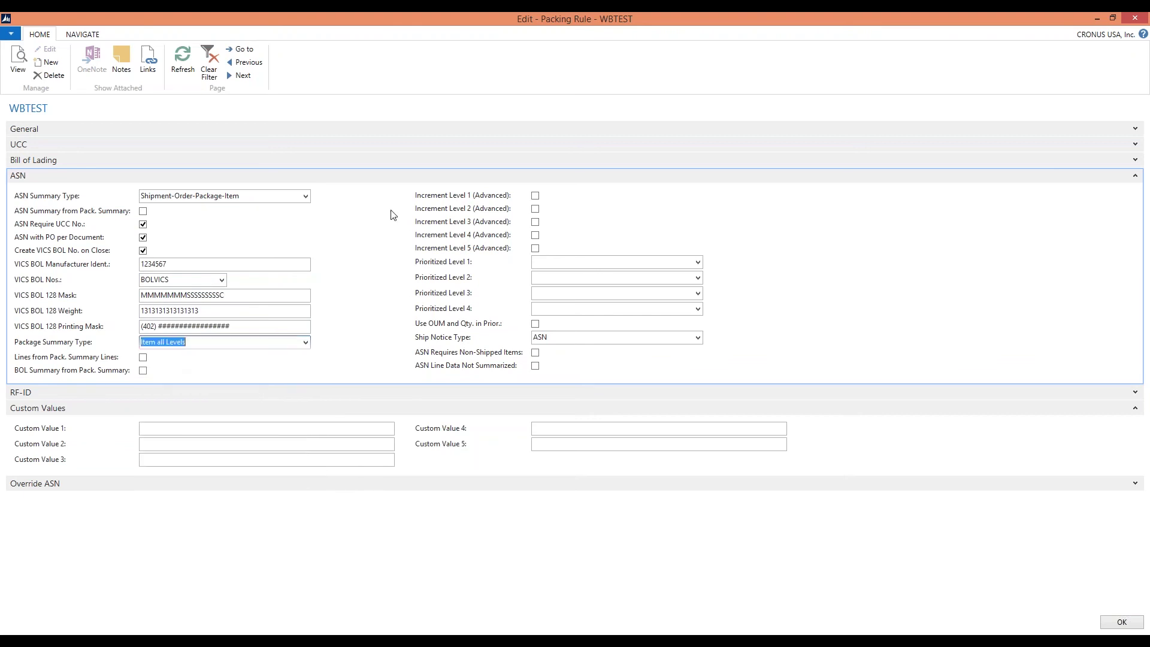
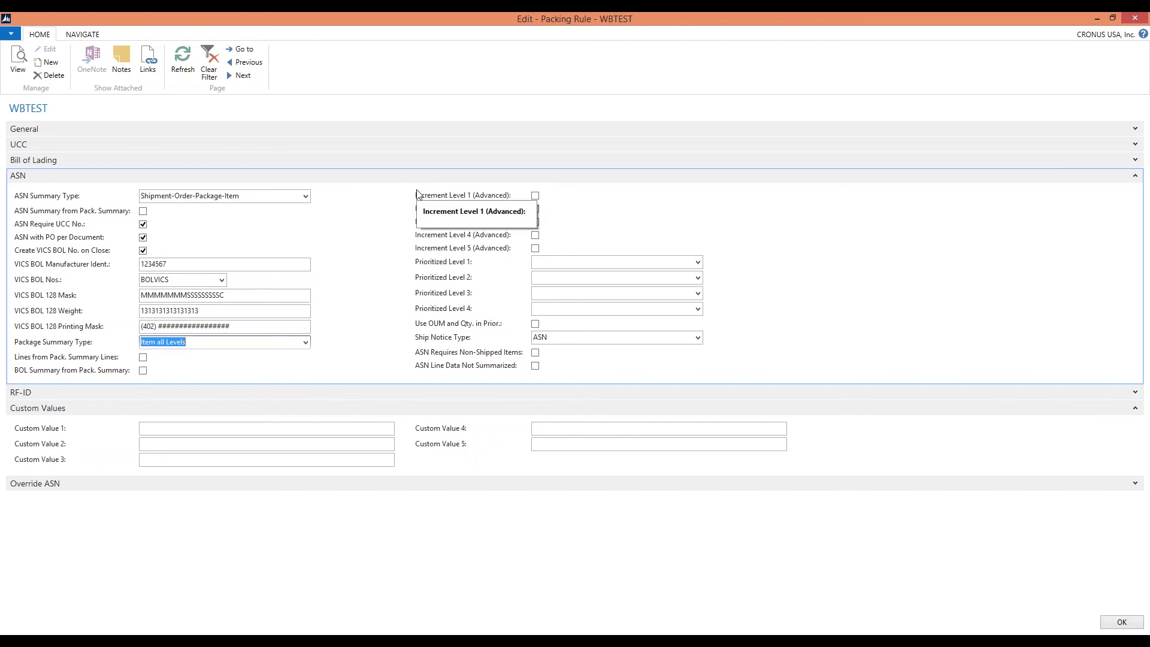
Compare the choices offered for Package Summary Type and ASN Summary Type, keeping the current selection in both fields
{"action": "left_click", "coordinate": [535, 197]}
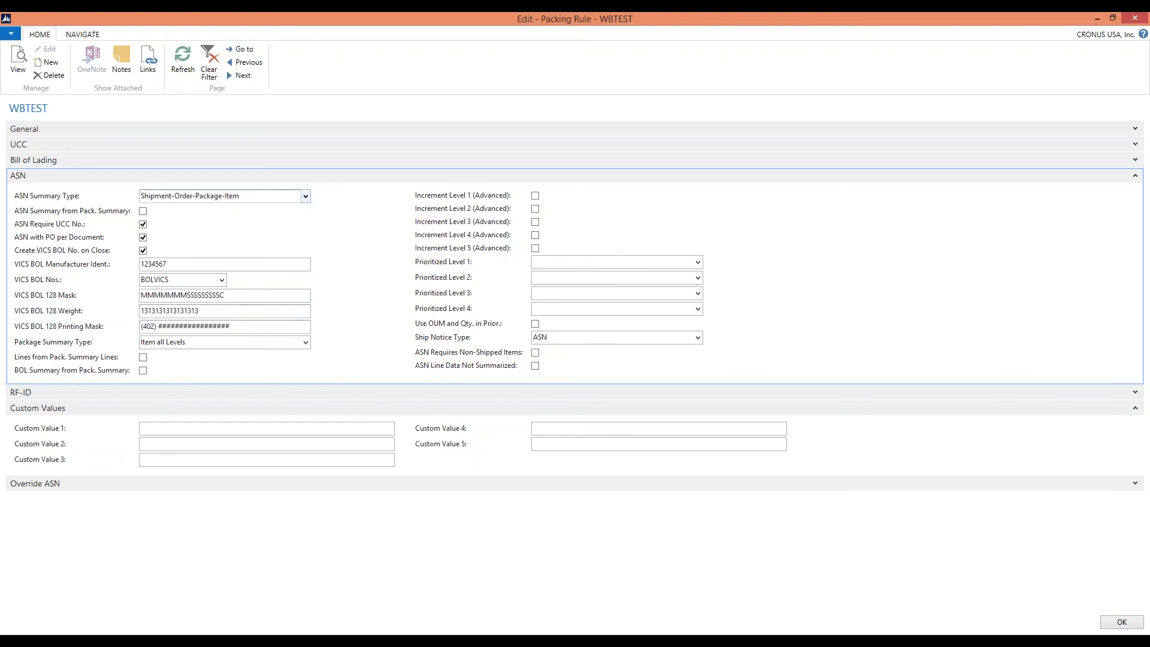
{"action": "left_click", "coordinate": [304, 341]}
{"action": "left_click", "coordinate": [305, 343]}
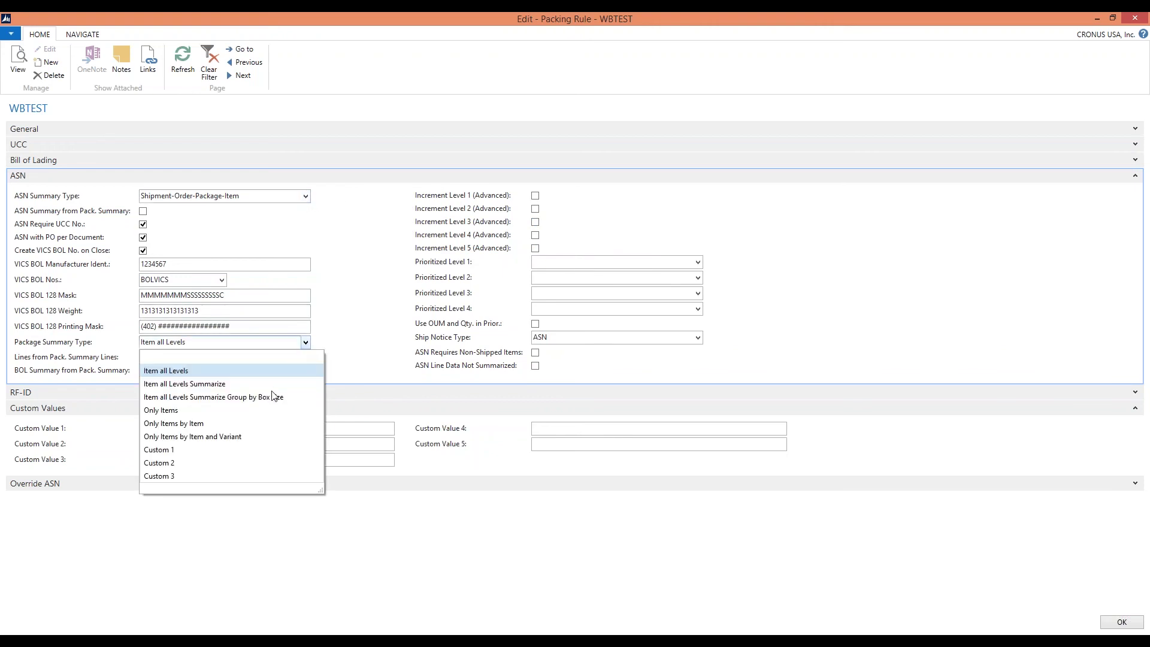
{"action": "left_click", "coordinate": [277, 224]}
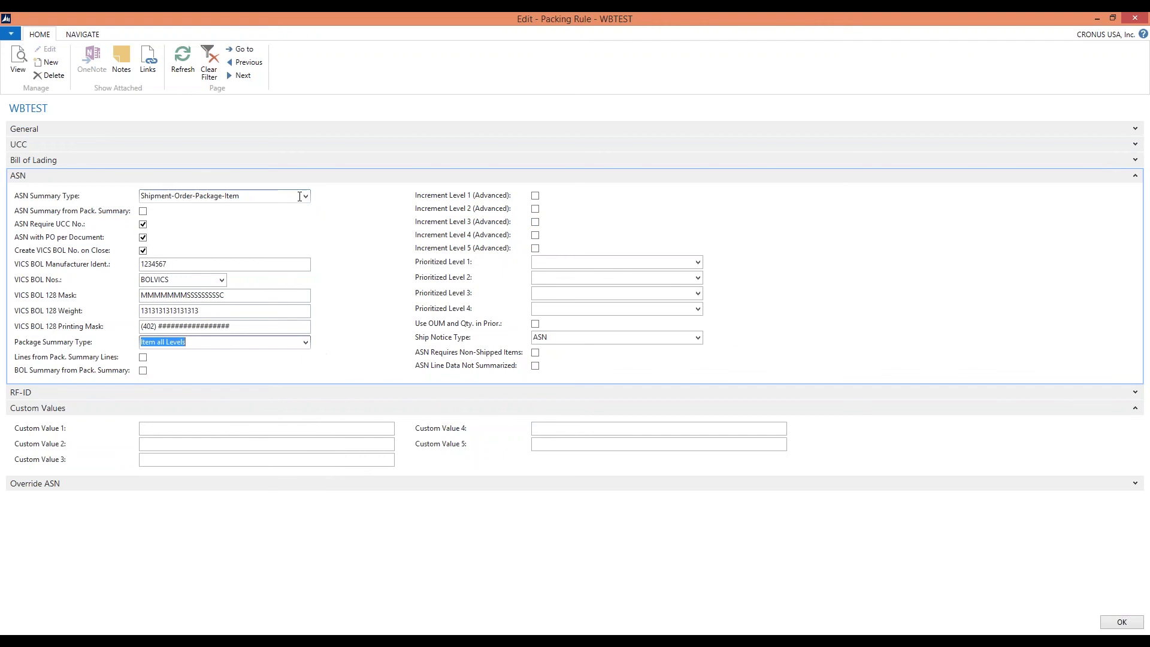
{"action": "left_click", "coordinate": [304, 197]}
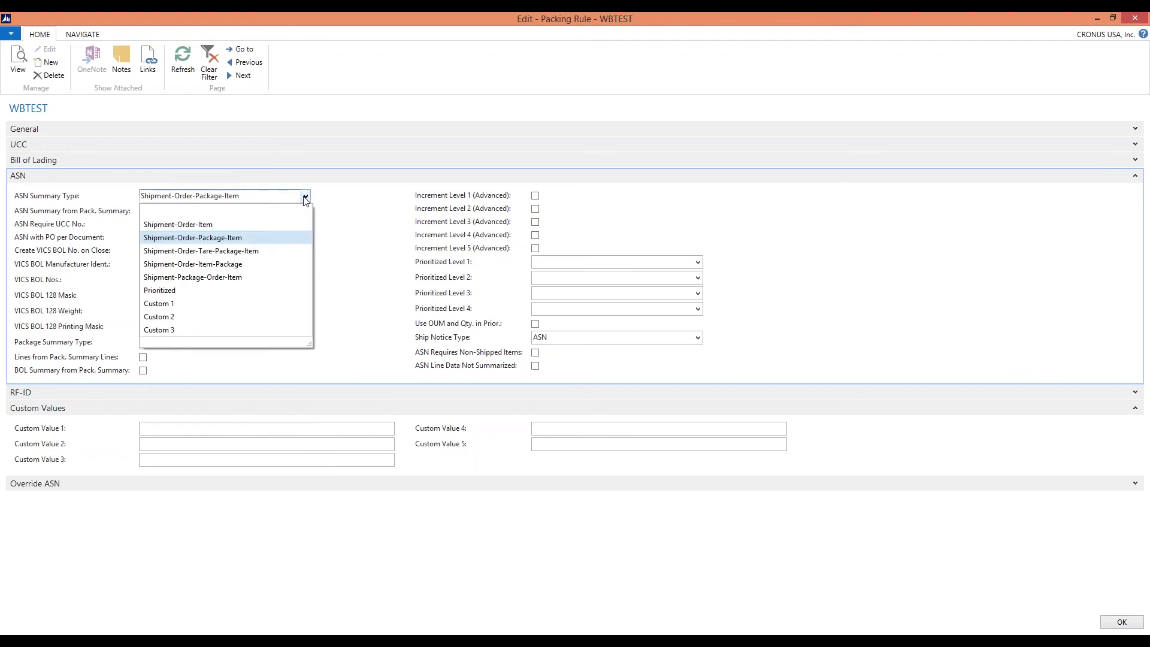
{"action": "left_click", "coordinate": [387, 196]}
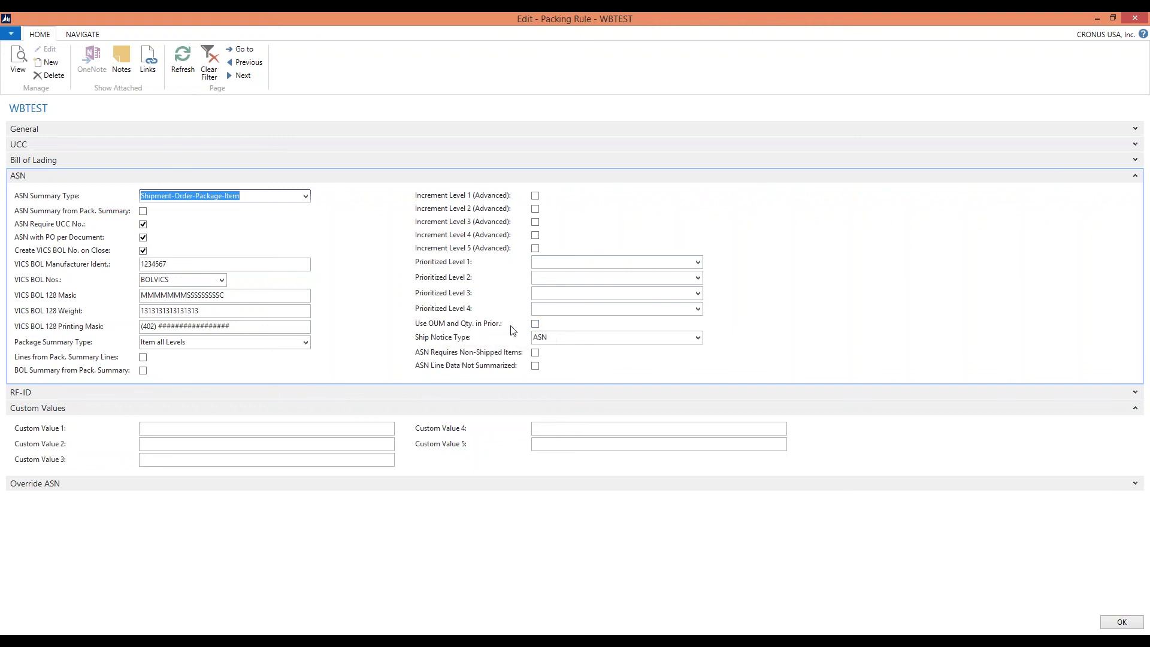
{"action": "left_click", "coordinate": [304, 196]}
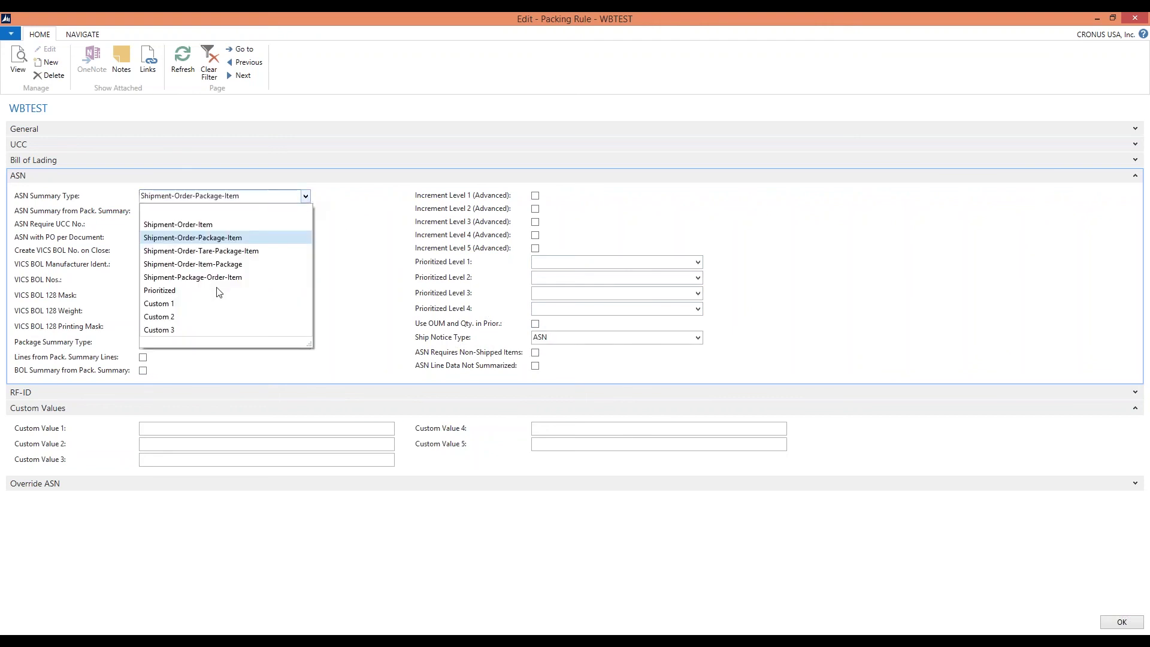
{"action": "key", "text": "Escape"}
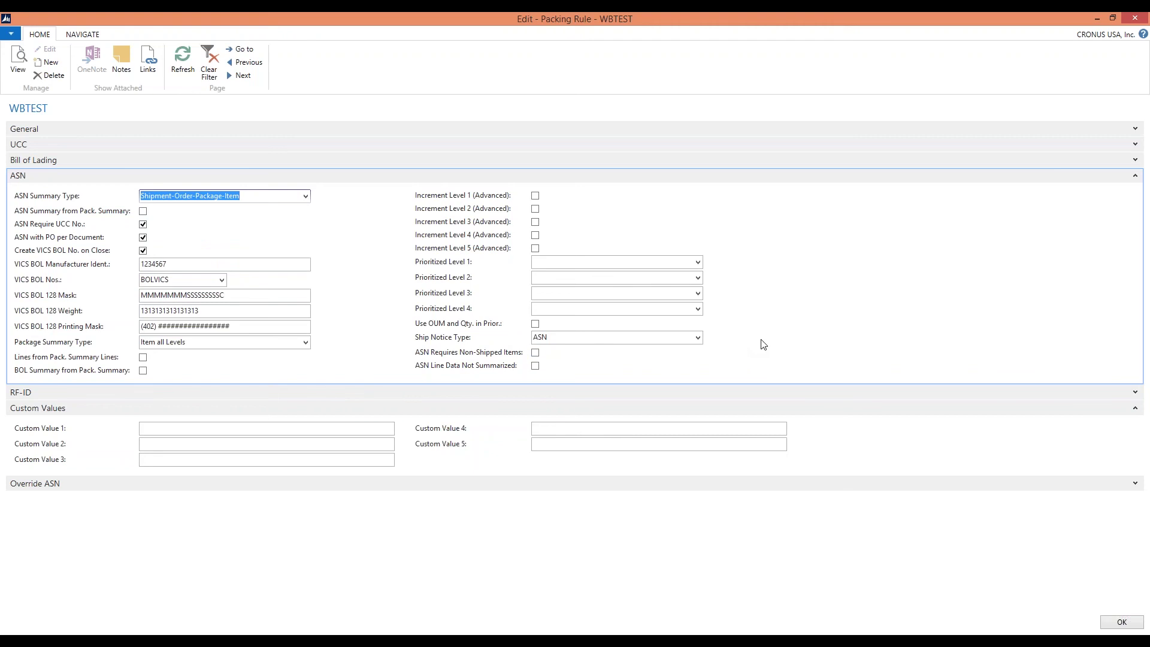
Choose ASN as the Ship Notice Type and collapse the ASN section
{"action": "left_click", "coordinate": [698, 338]}
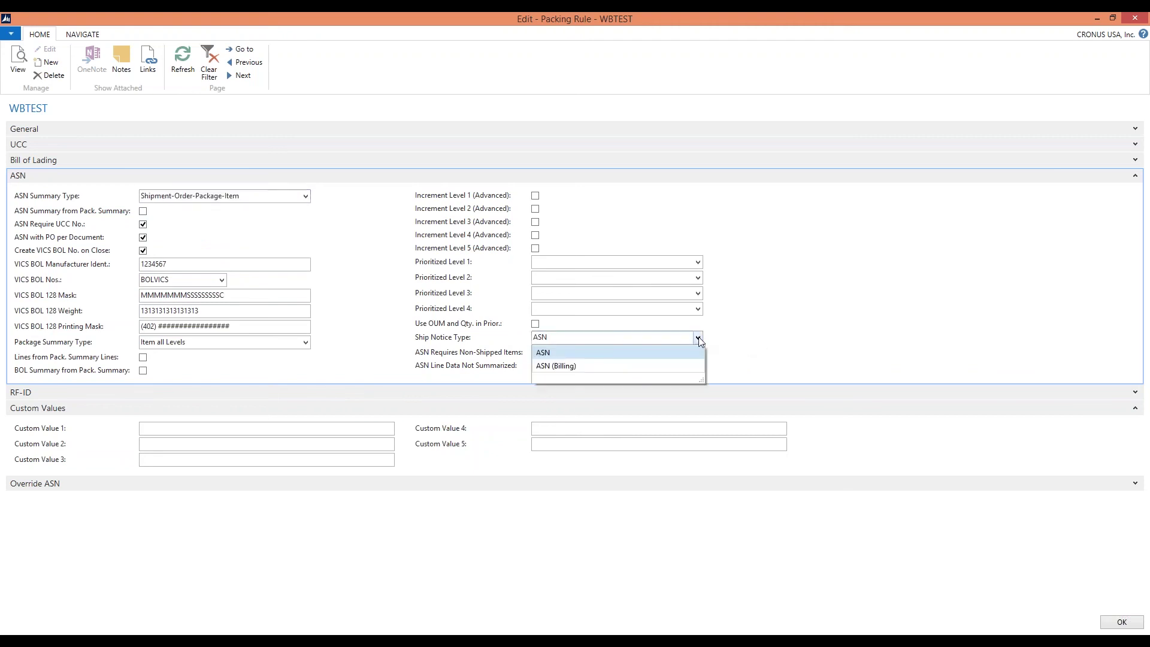
{"action": "left_click", "coordinate": [559, 352]}
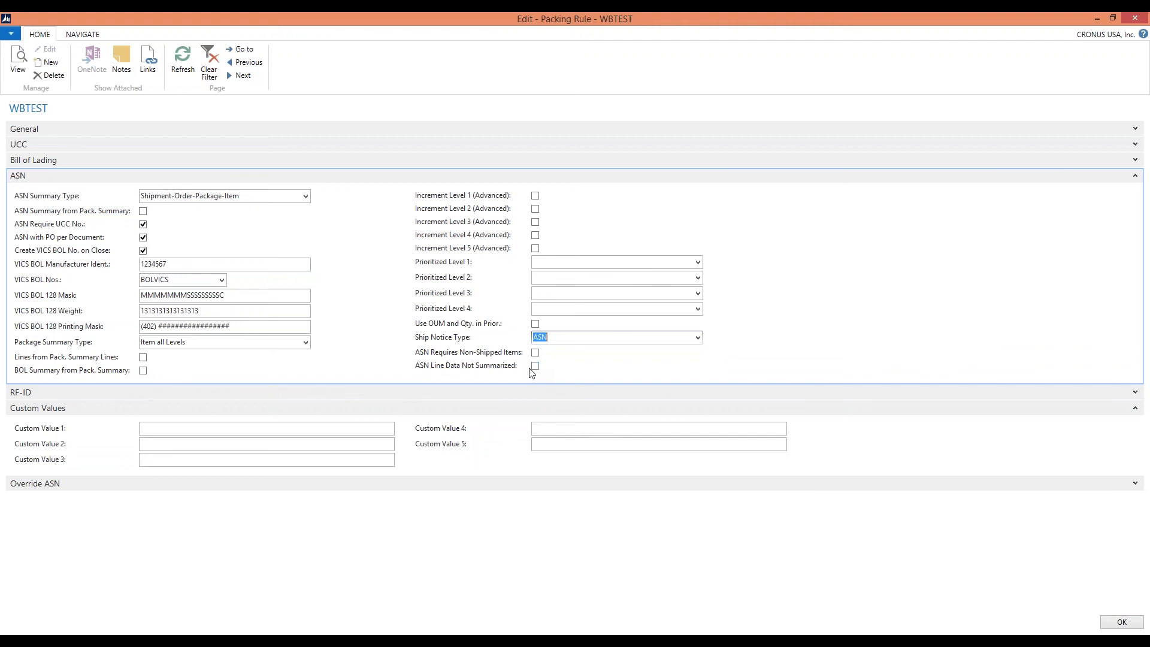
{"action": "left_click", "coordinate": [1136, 176]}
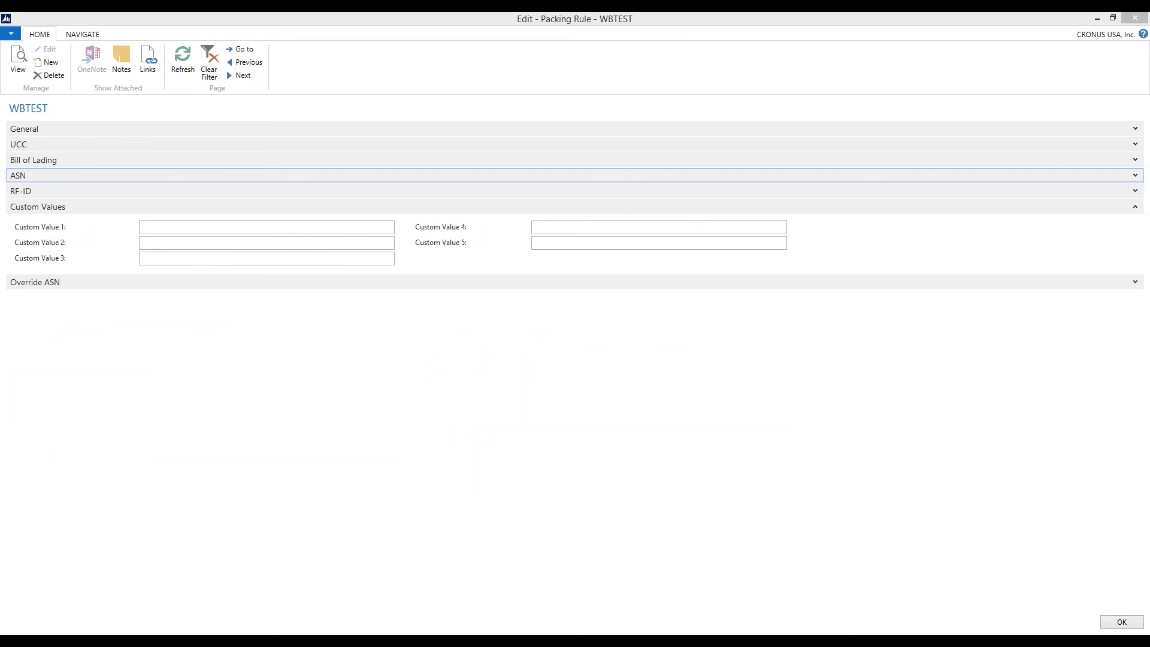
Expand the RF-ID section and review the choices for RF-ID Label Code (SGTIN) and RF-ID Sequence Nos., leaving both fields blank
{"action": "left_click", "coordinate": [1137, 192]}
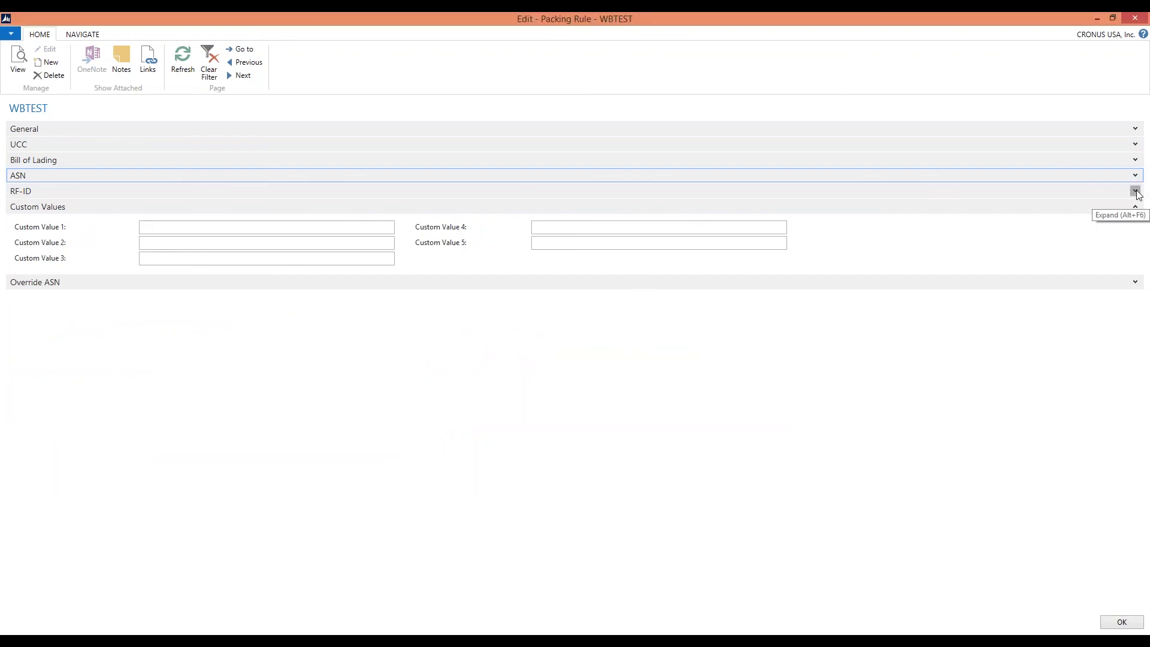
{"action": "left_click", "coordinate": [1137, 192]}
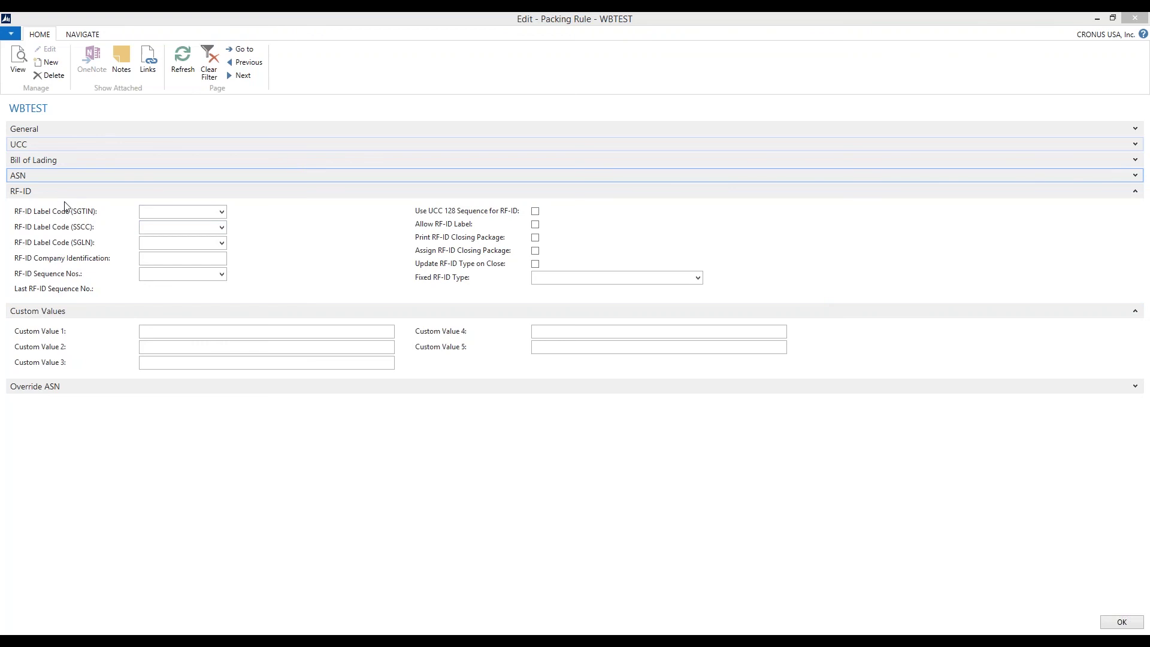
{"action": "left_click", "coordinate": [221, 212]}
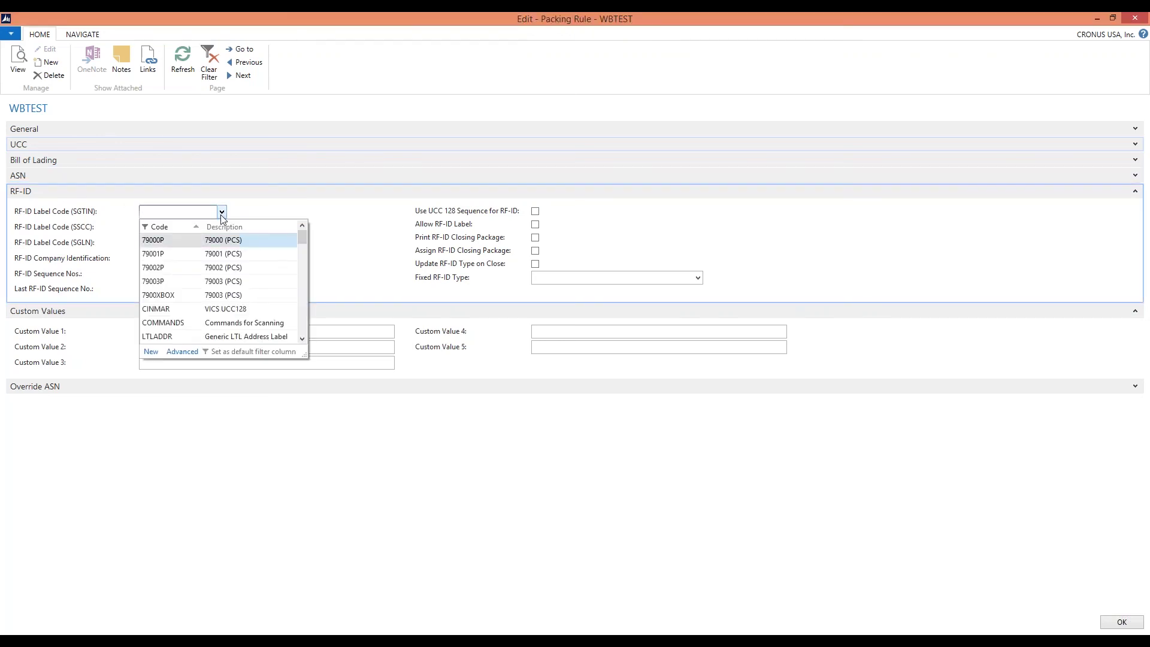
{"action": "left_click", "coordinate": [264, 201]}
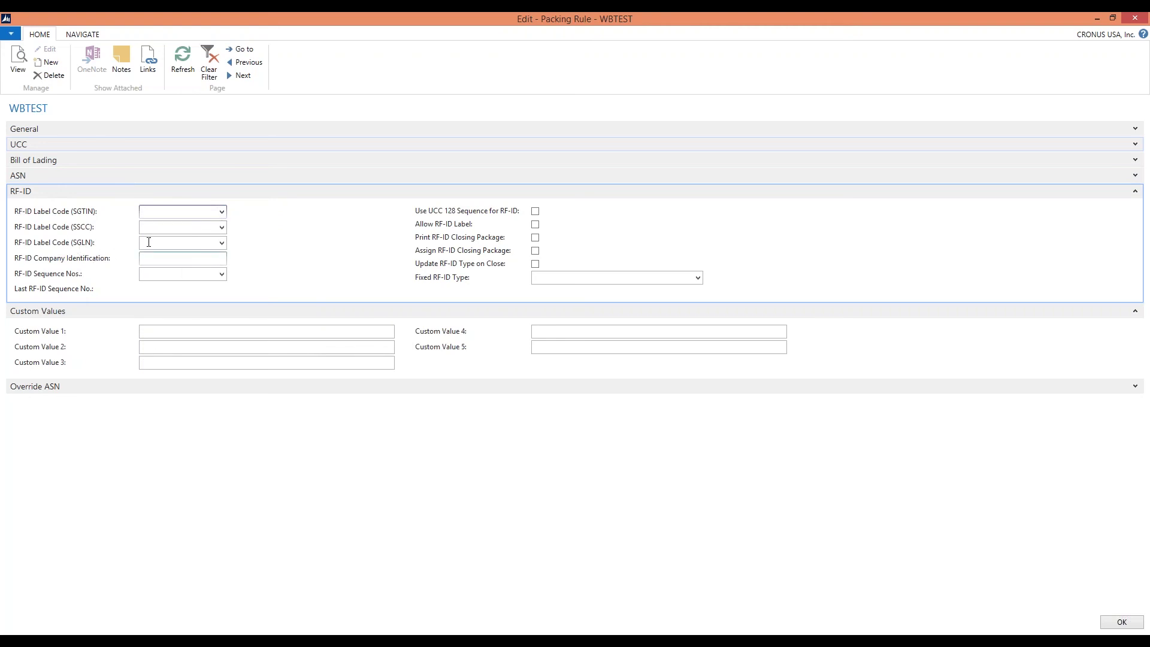
{"action": "left_click", "coordinate": [198, 262]}
{"action": "left_click", "coordinate": [221, 275]}
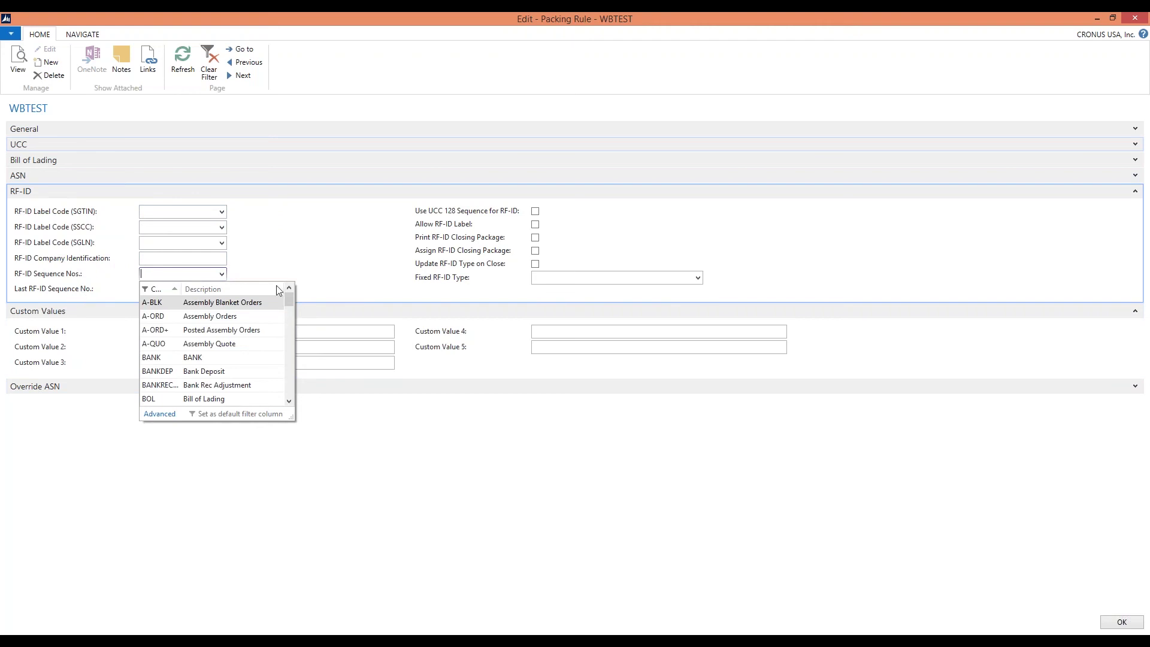
{"action": "left_click", "coordinate": [305, 282]}
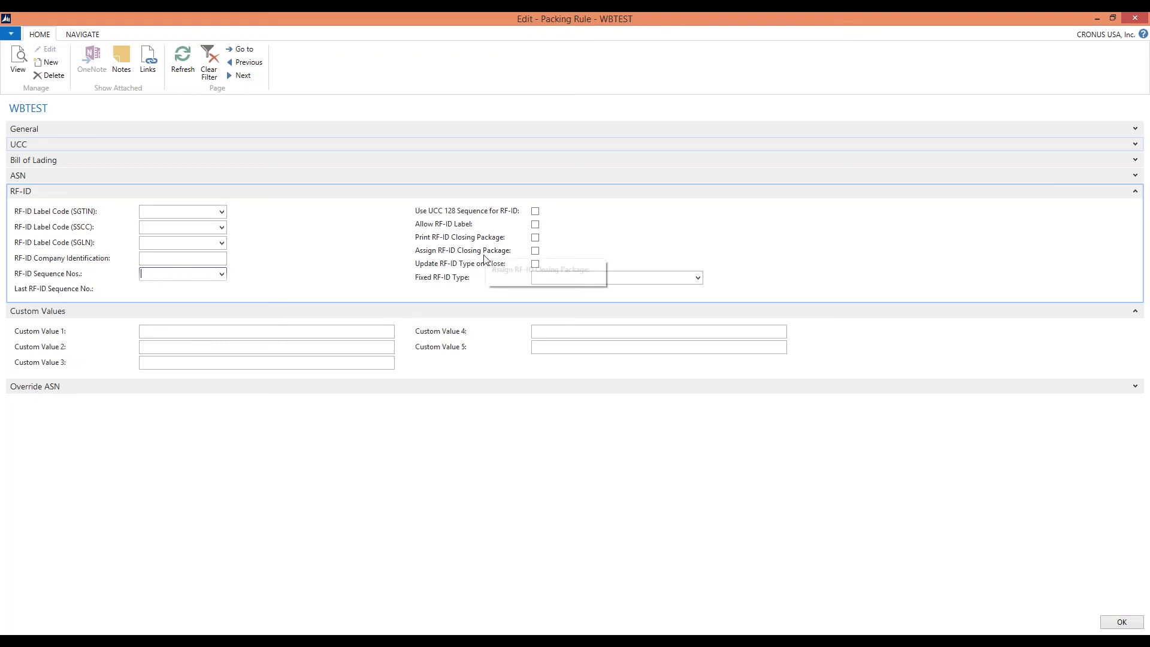
Review the Fixed RF-ID Type choices without selecting one, and collapse the RF-ID section
{"action": "left_click", "coordinate": [690, 277]}
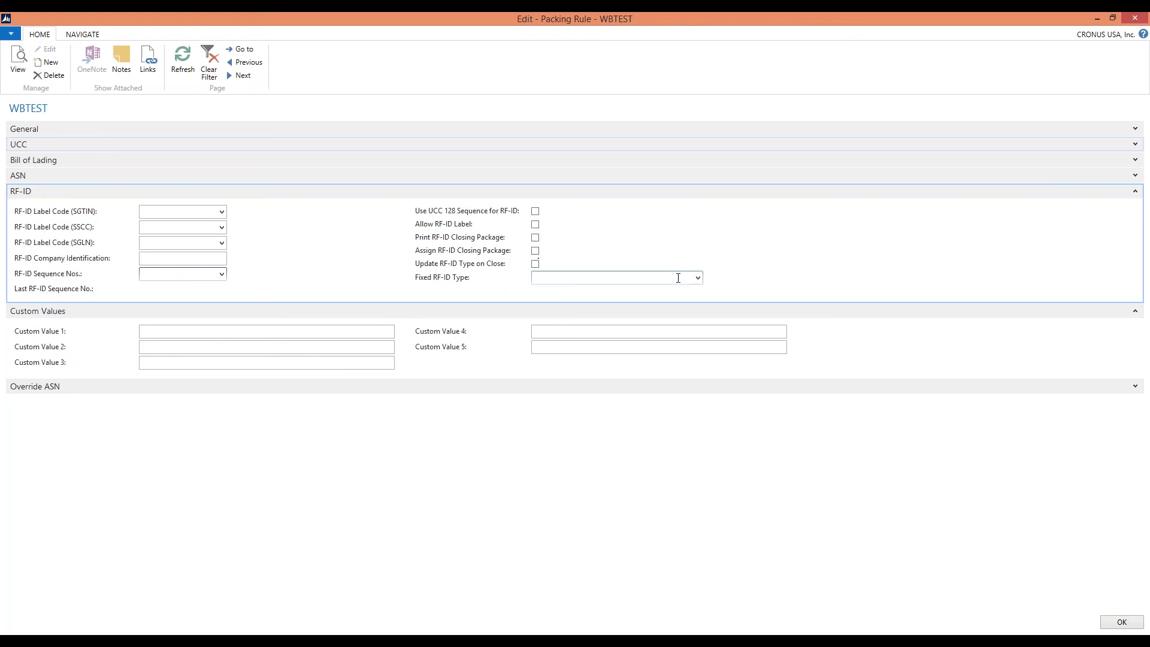
{"action": "left_click", "coordinate": [698, 277]}
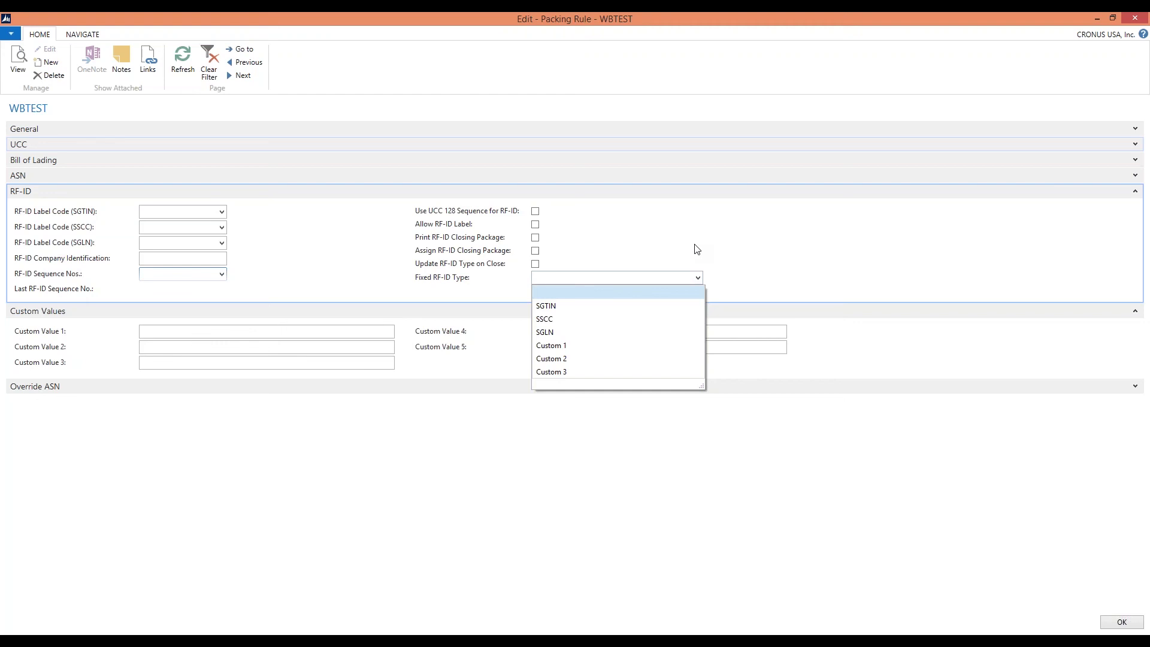
{"action": "left_click", "coordinate": [697, 249]}
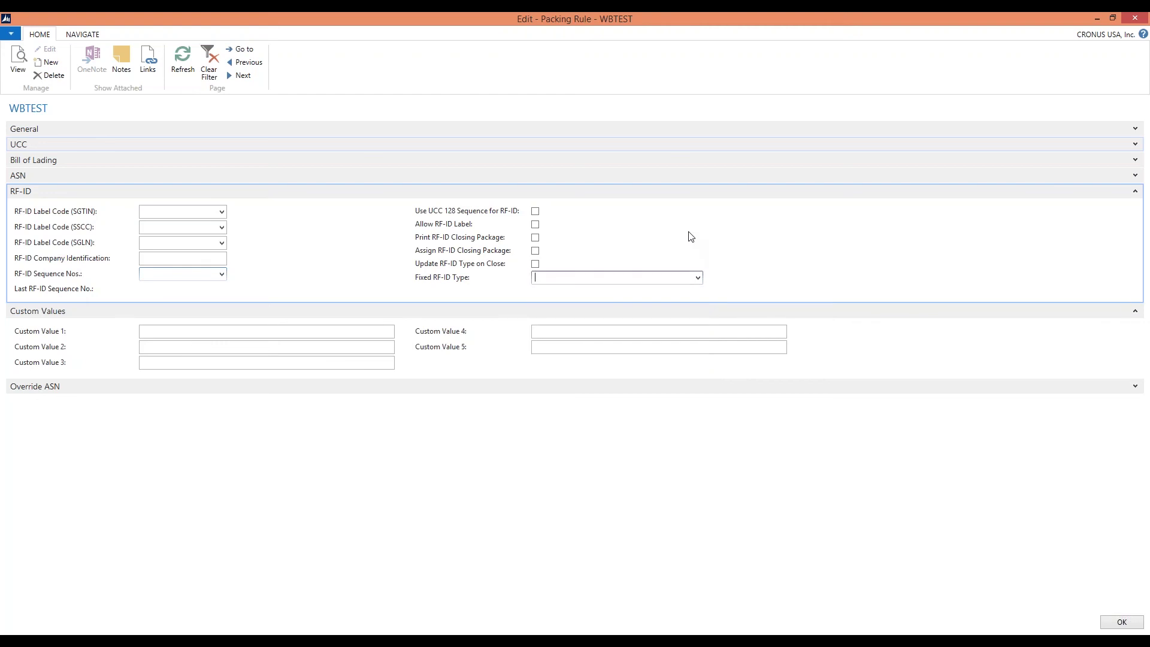
{"action": "left_click", "coordinate": [1136, 192]}
{"action": "left_click", "coordinate": [1136, 191]}
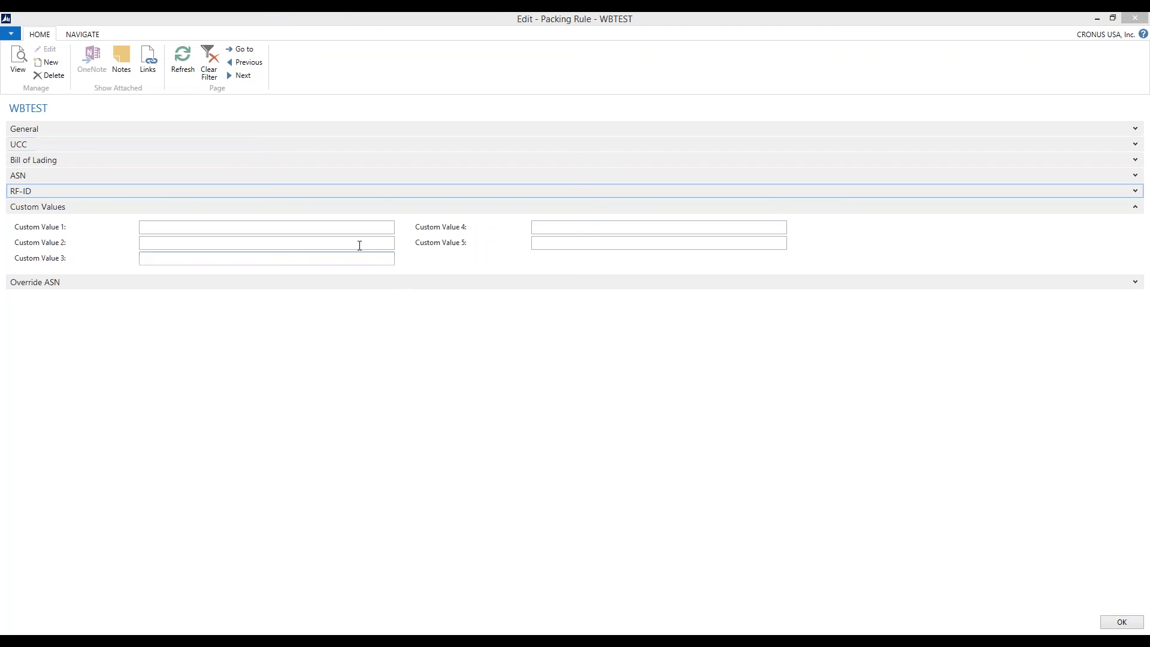
Enter DO NOT LEAVE WITHOUT SIGNATURE as Custom Value 1
{"action": "left_click", "coordinate": [351, 228]}
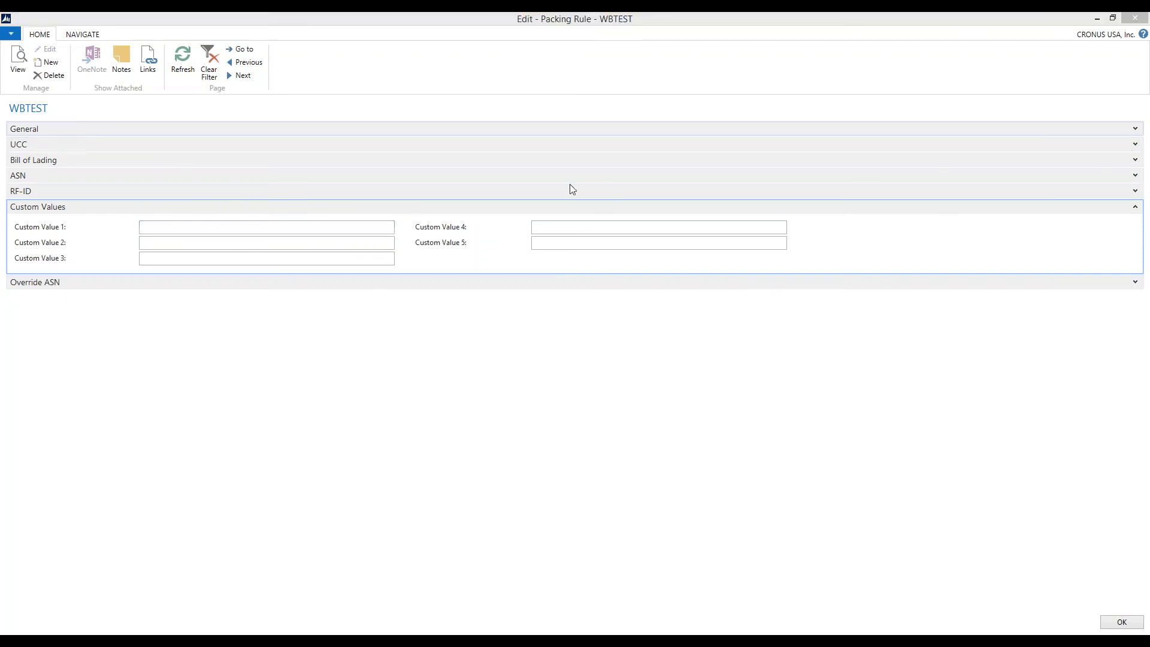
{"action": "left_click", "coordinate": [72, 228]}
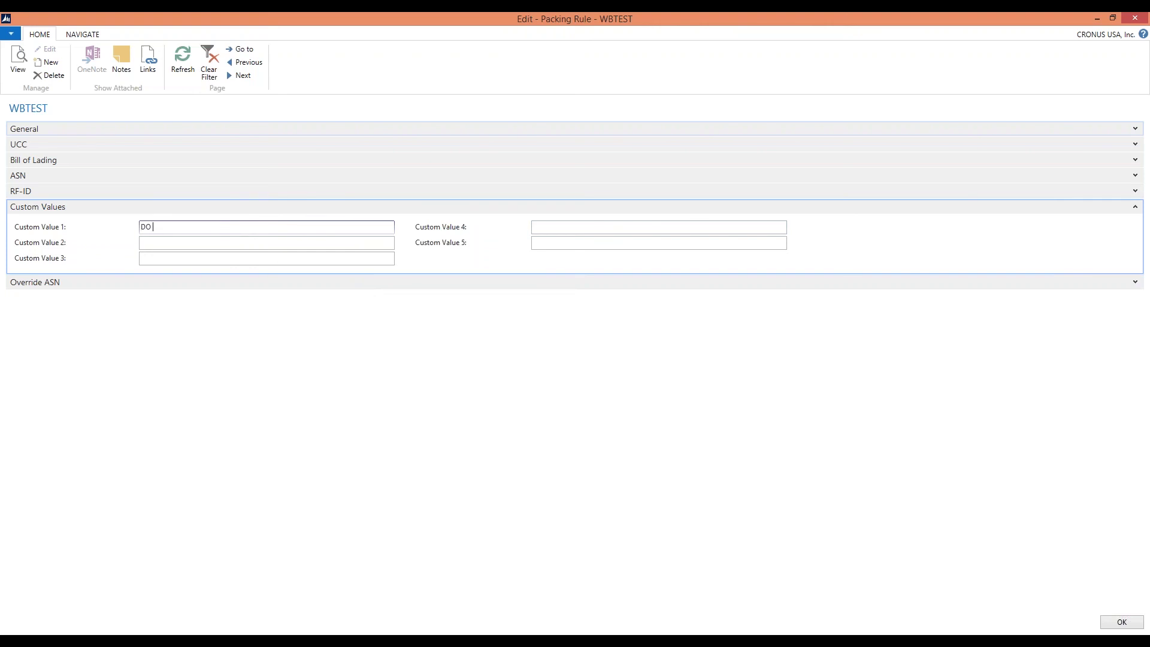
{"action": "type", "text": "NOT LEAVE WITHOUT SIGNATURE"}
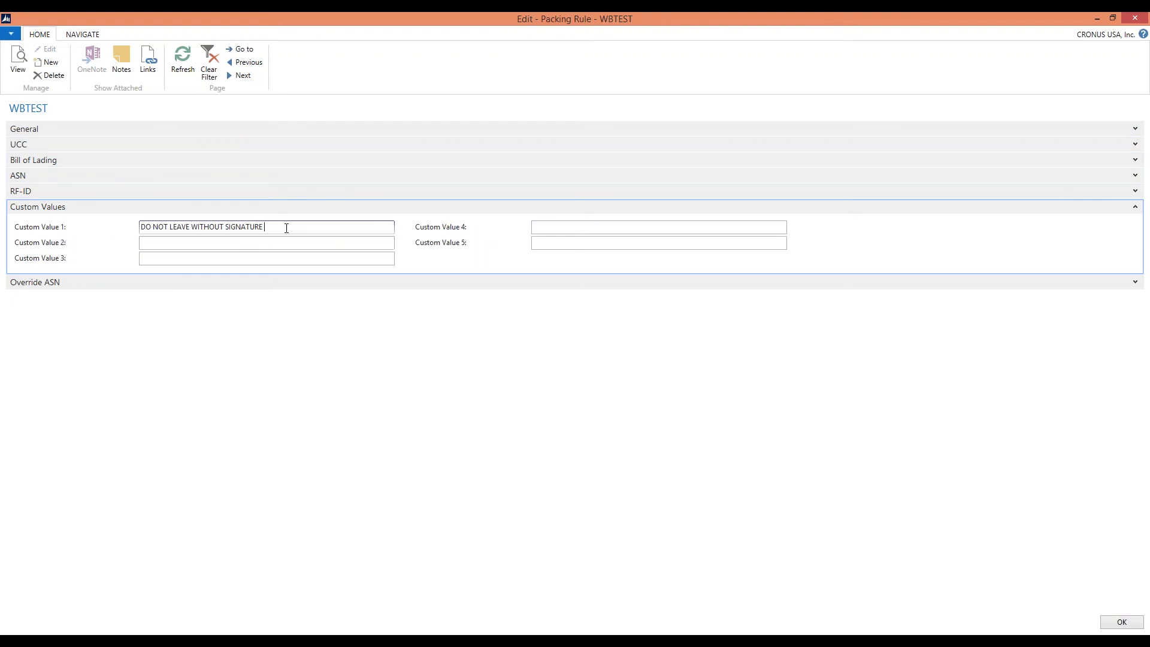
Clear the Custom Value 1 text and collapse the Custom Values section
{"action": "left_click_drag", "start_coordinate": [287, 225], "coordinate": [77, 221]}
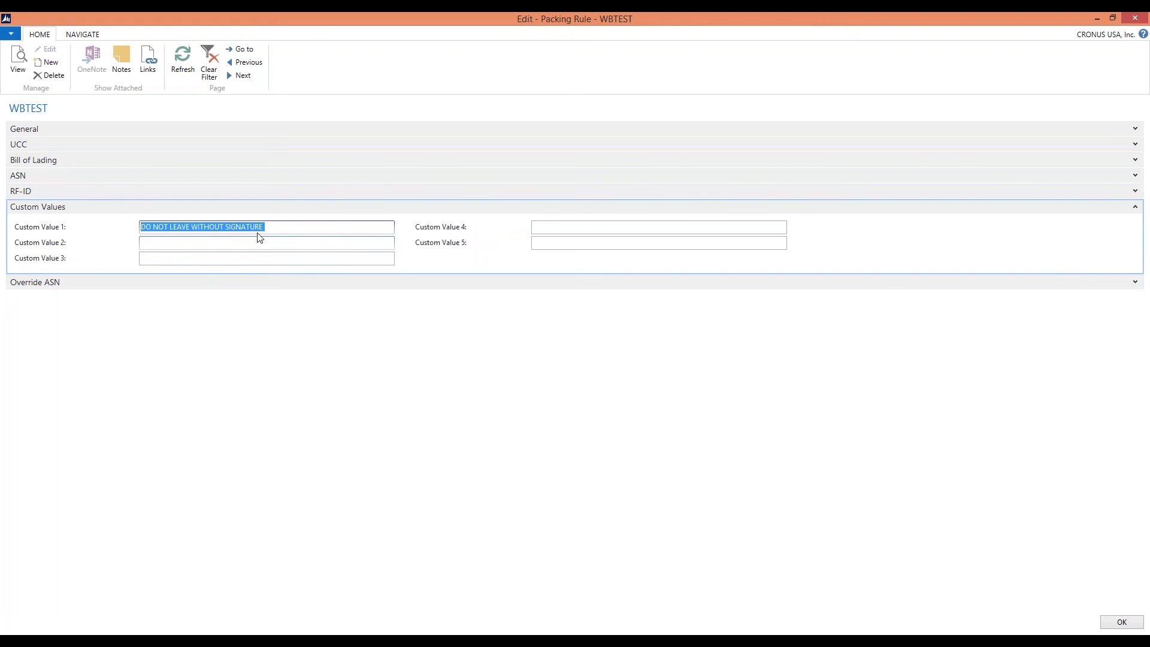
{"action": "left_click_drag", "start_coordinate": [278, 228], "coordinate": [139, 229]}
{"action": "key", "text": "Delete"}
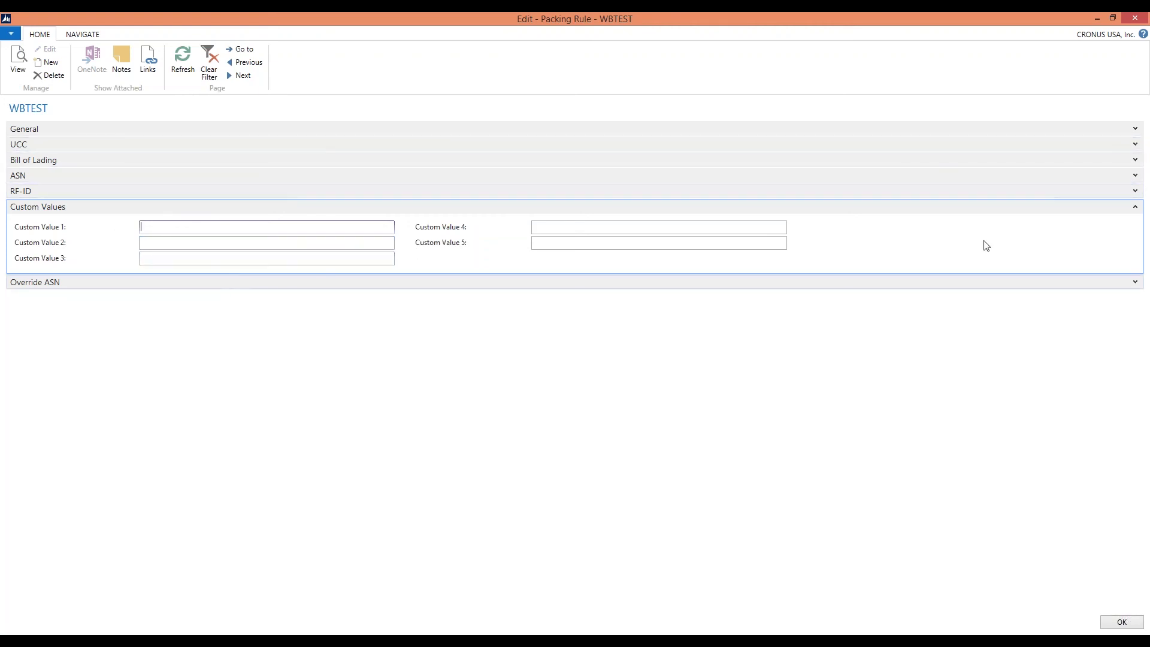
{"action": "left_click", "coordinate": [1135, 208]}
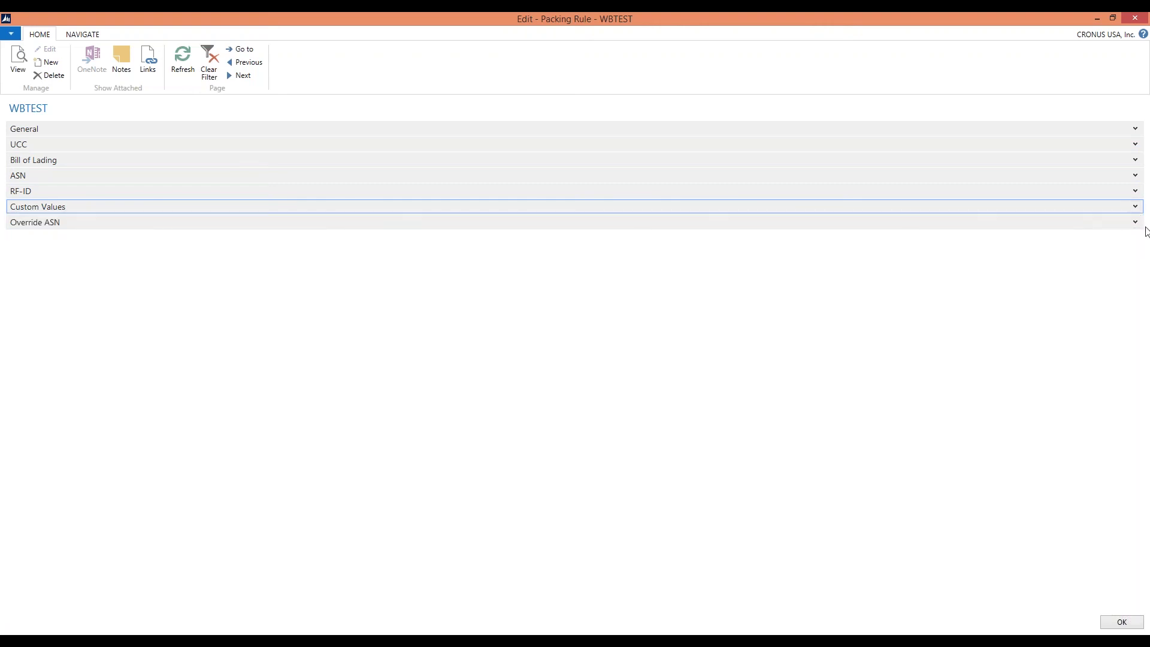
Expand the Override ASN section, review the Override ASN Summary Type choices without selecting one, and collapse the section again
{"action": "left_click", "coordinate": [1135, 222]}
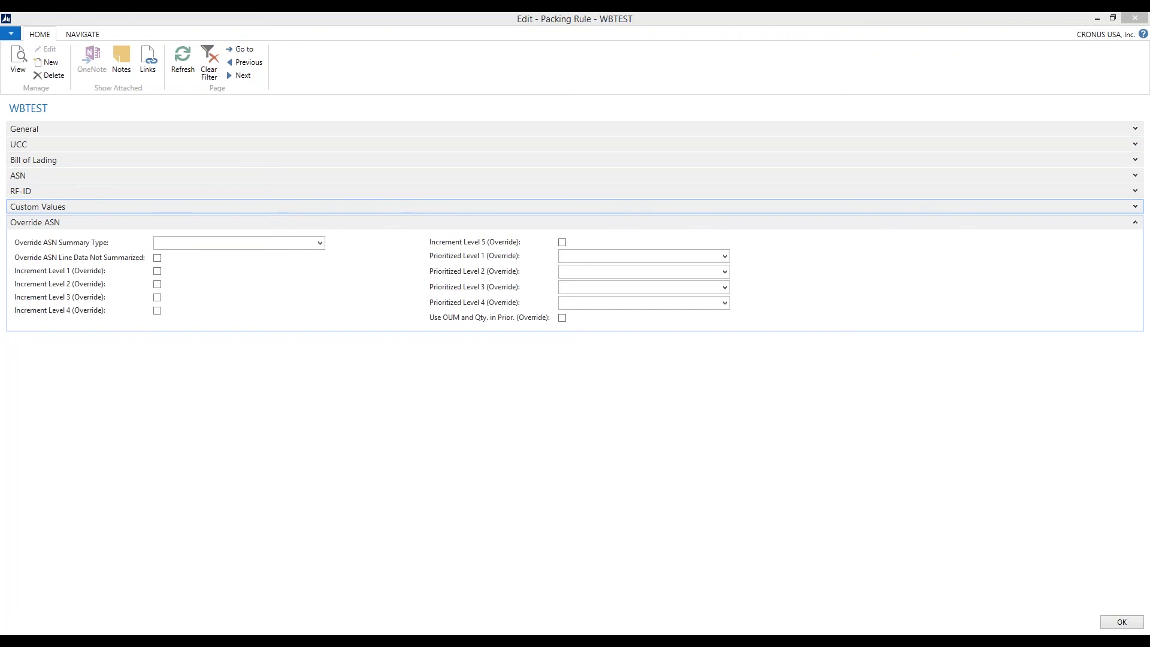
{"action": "left_click", "coordinate": [320, 244]}
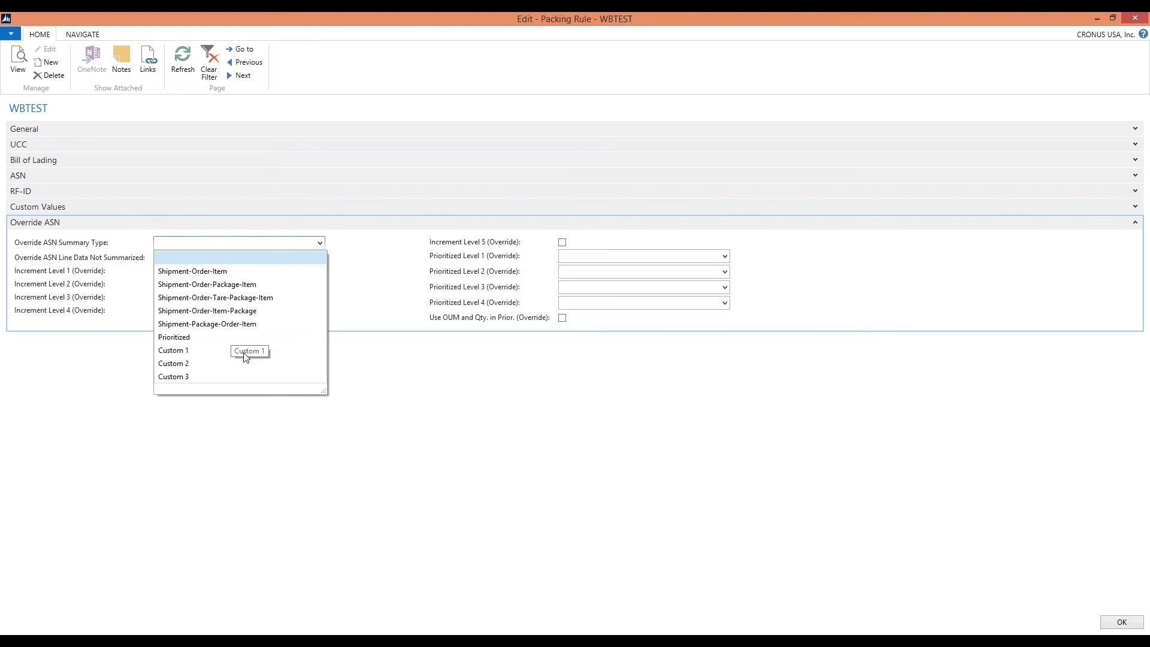
{"action": "left_click", "coordinate": [128, 282]}
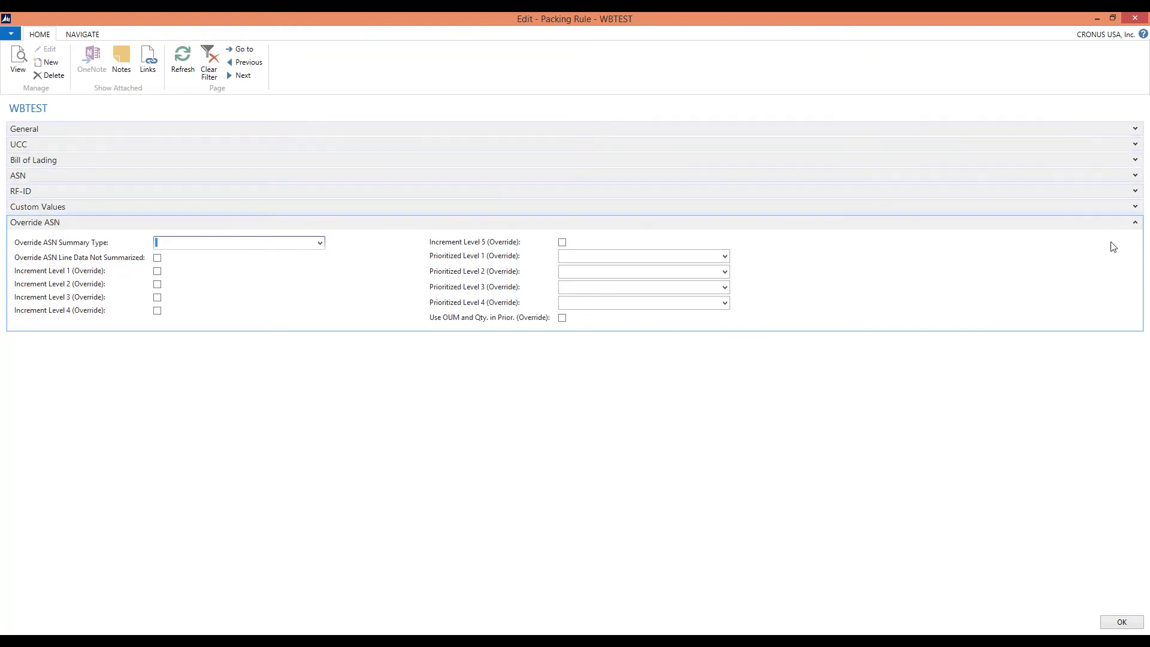
{"action": "left_click", "coordinate": [1137, 225]}
{"action": "left_click", "coordinate": [1138, 225]}
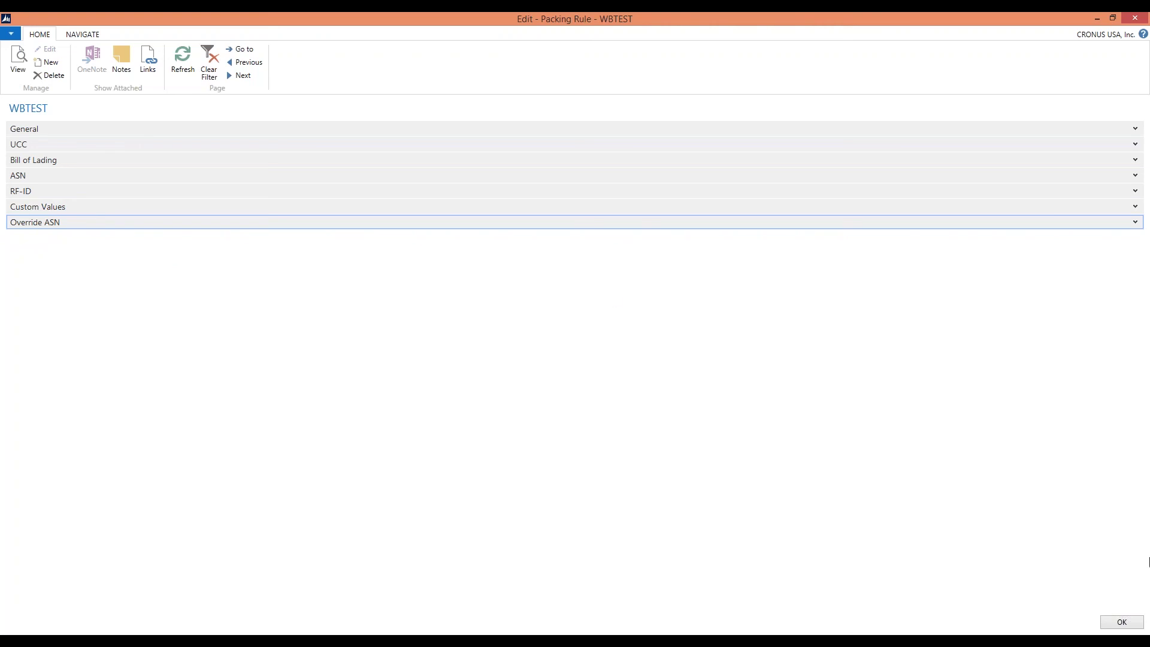
Close the WBTEST packing rule and open the customer card for Spotsmeyer's Furnishings from the customer list
{"action": "left_click", "coordinate": [1119, 620]}
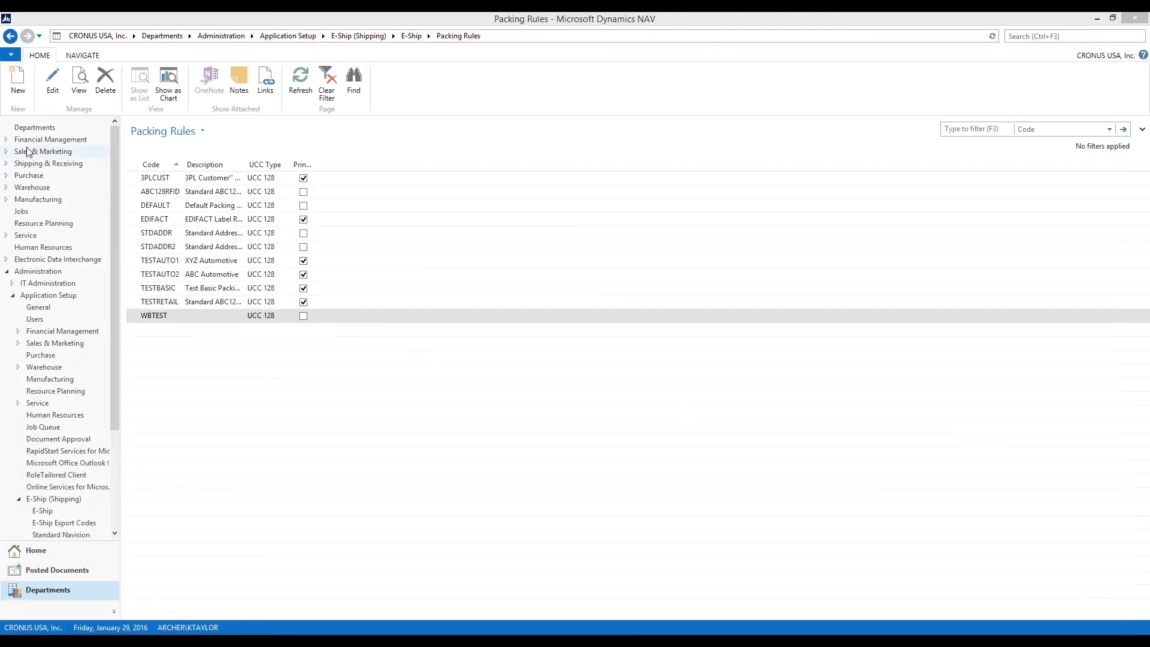
{"action": "left_click", "coordinate": [54, 550]}
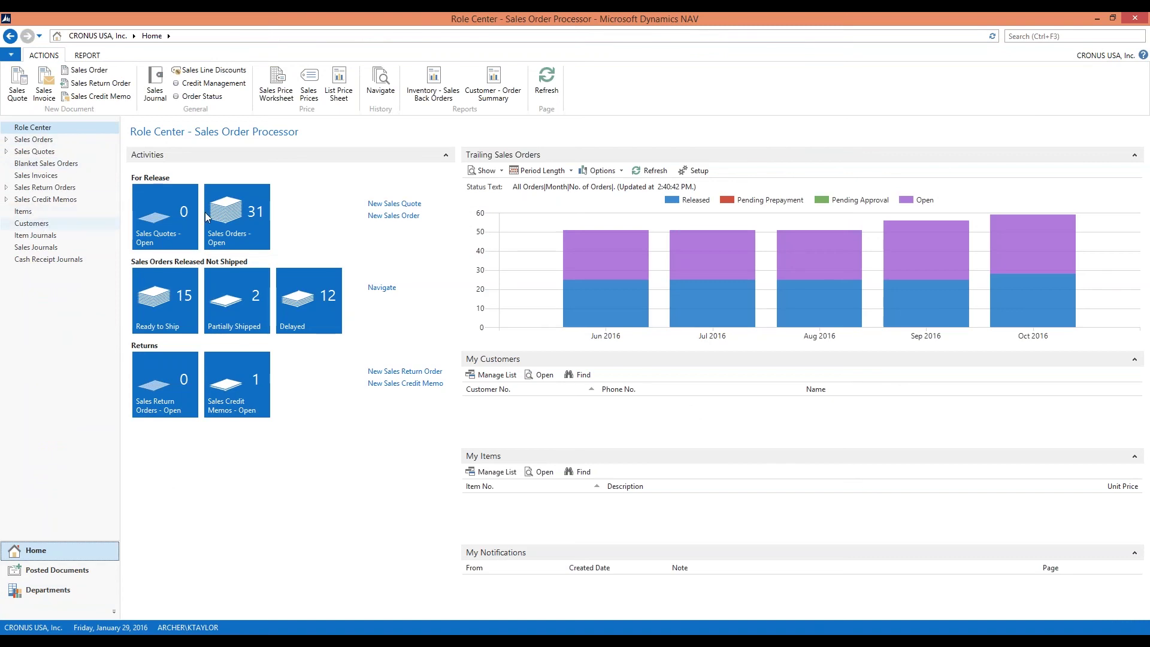
{"action": "left_click", "coordinate": [31, 223]}
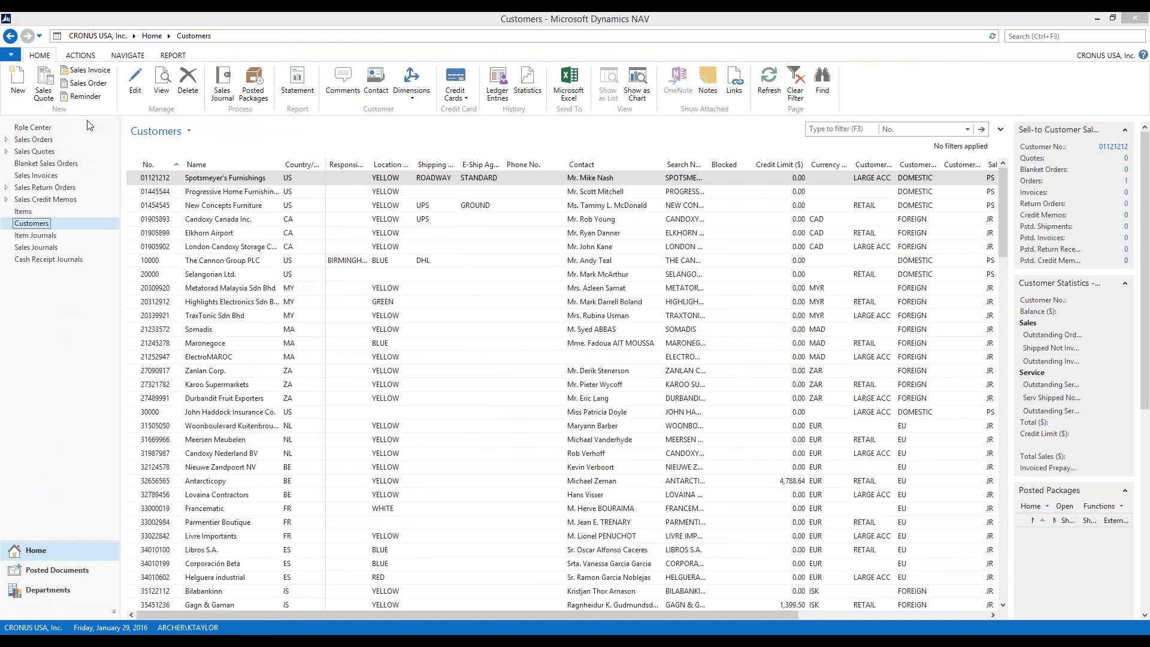
{"action": "left_click", "coordinate": [208, 179]}
{"action": "left_click_drag", "start_coordinate": [444, 17], "coordinate": [630, 29]}
{"action": "left_click", "coordinate": [308, 67]}
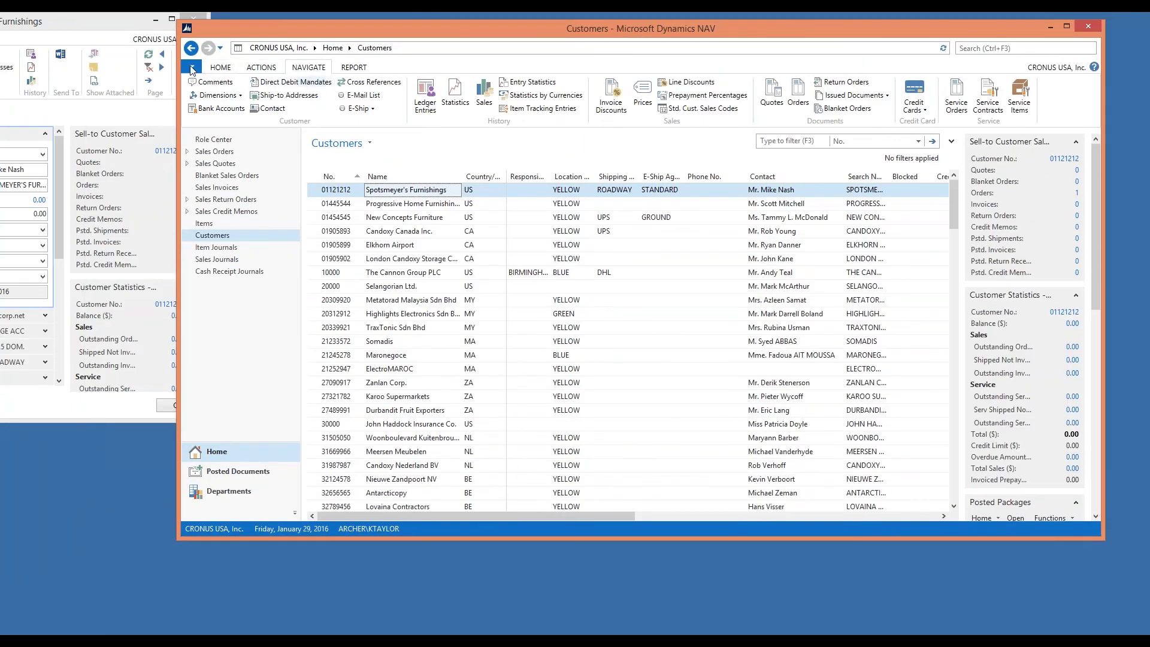
{"action": "left_click_drag", "start_coordinate": [112, 22], "coordinate": [820, 12]}
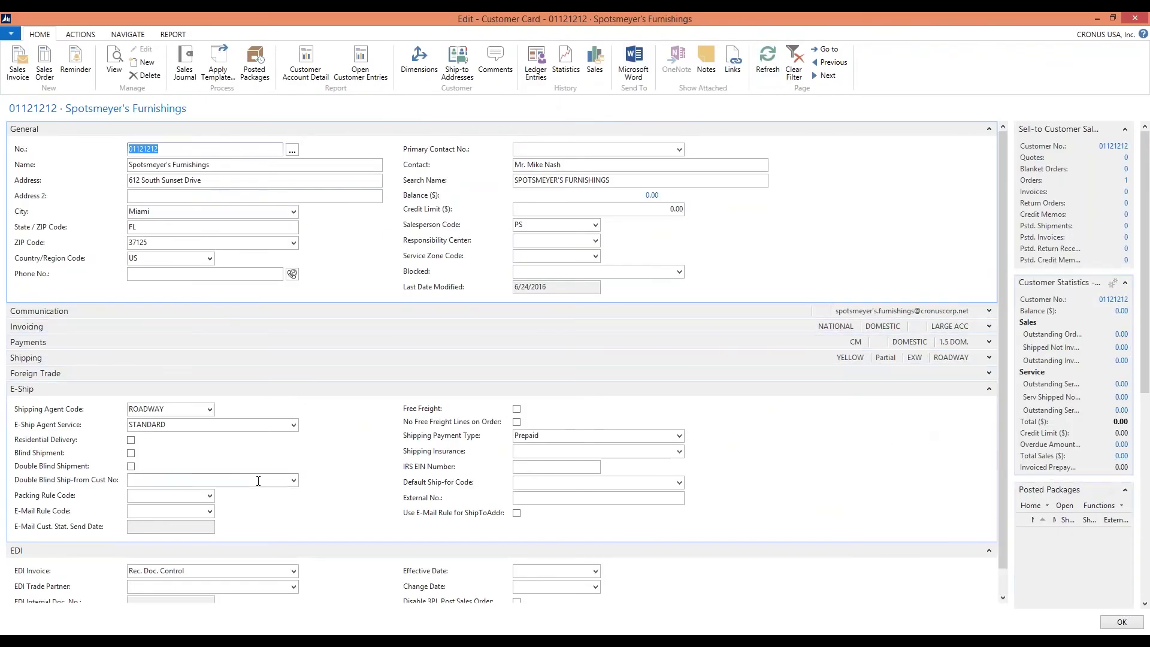
Check the Packing Rule Code lookup in the customer's E-Ship settings without choosing a rule, and open the customer's ship-to address list
{"action": "left_click", "coordinate": [210, 497]}
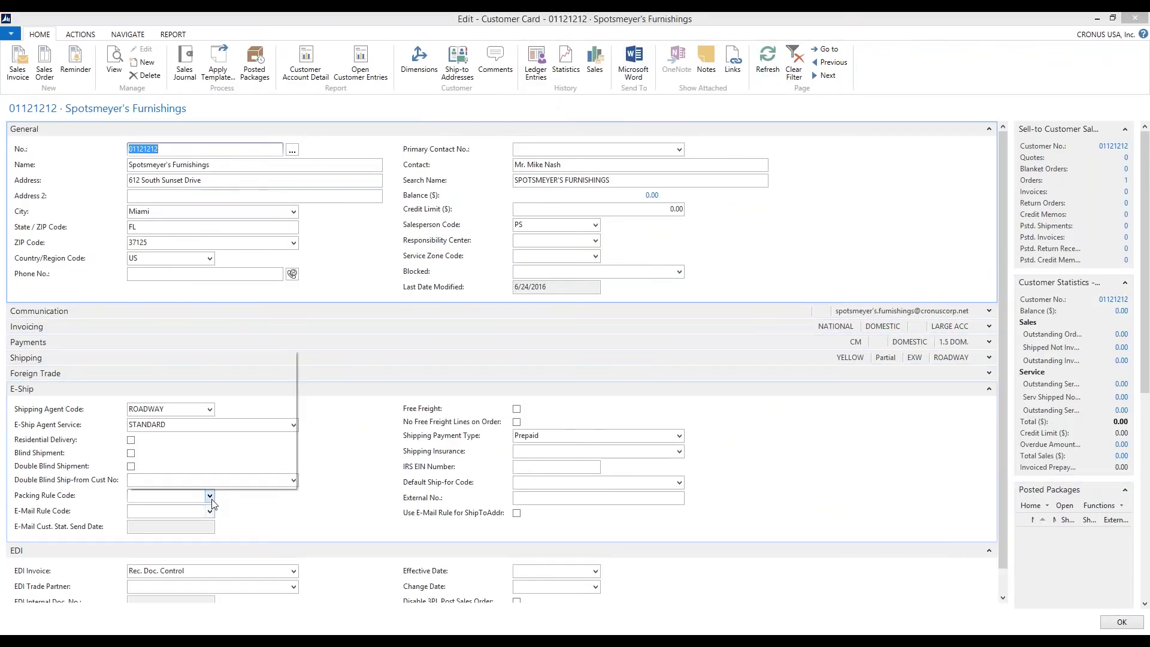
{"action": "left_click", "coordinate": [212, 503]}
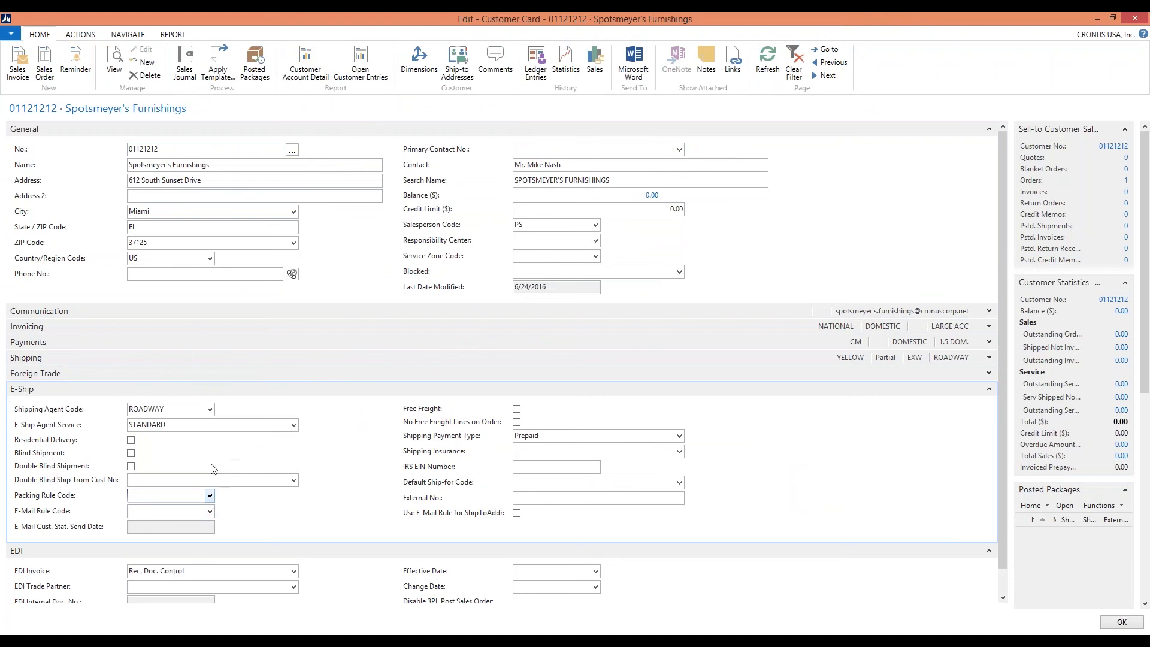
{"action": "left_click", "coordinate": [77, 34]}
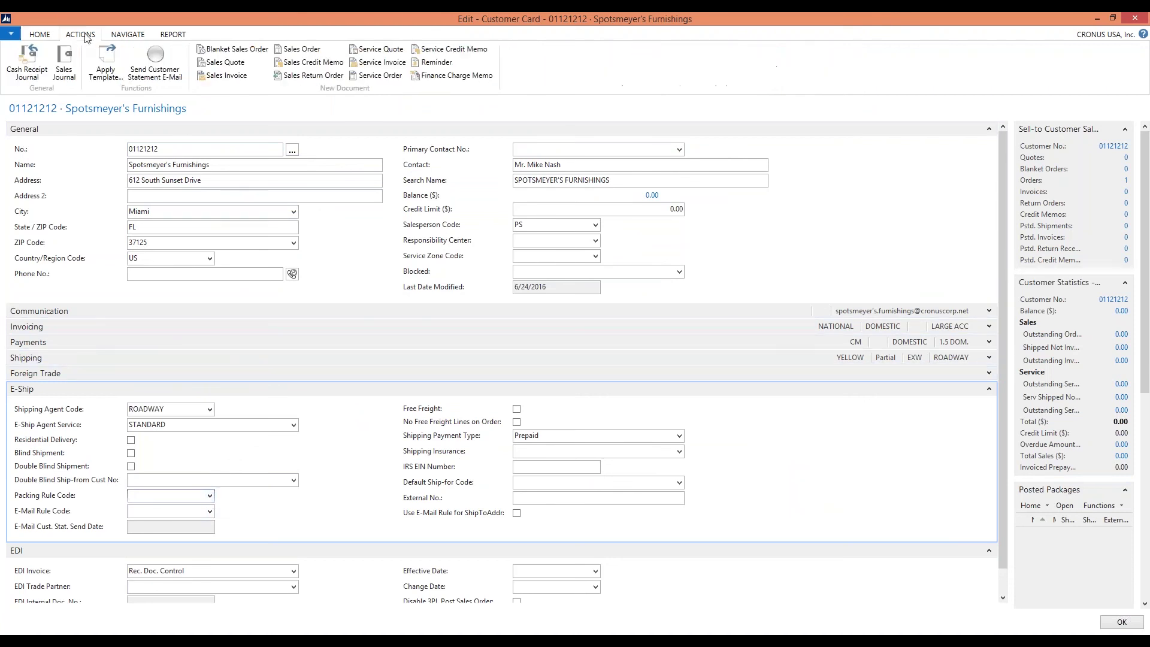
{"action": "left_click", "coordinate": [127, 36]}
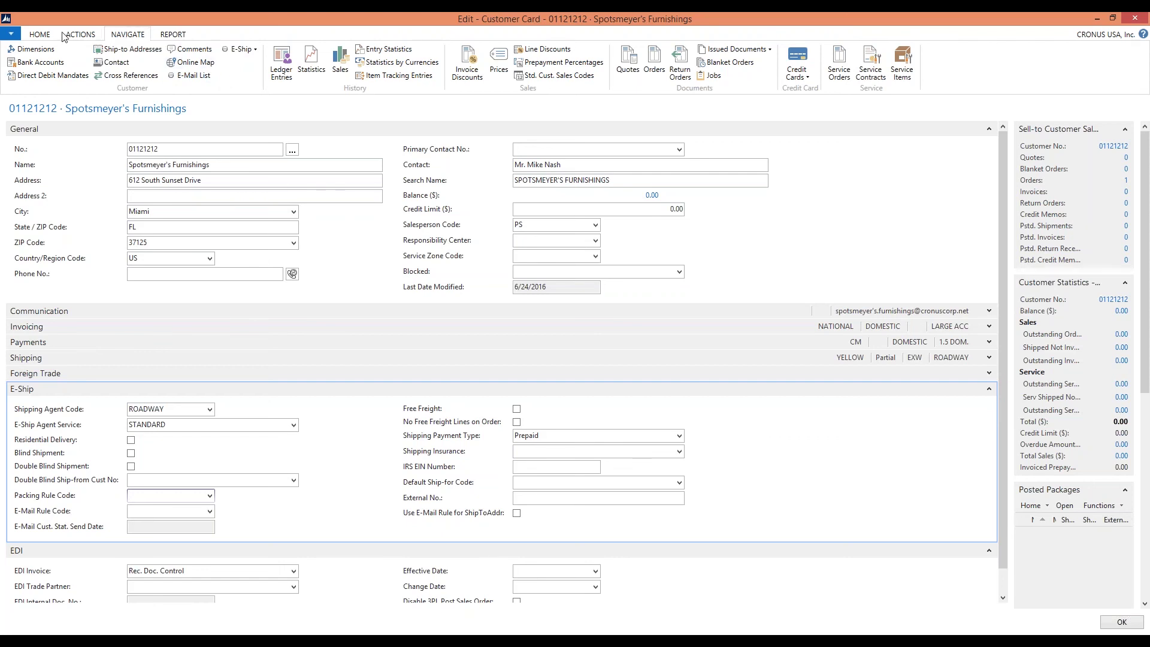
{"action": "left_click", "coordinate": [43, 34]}
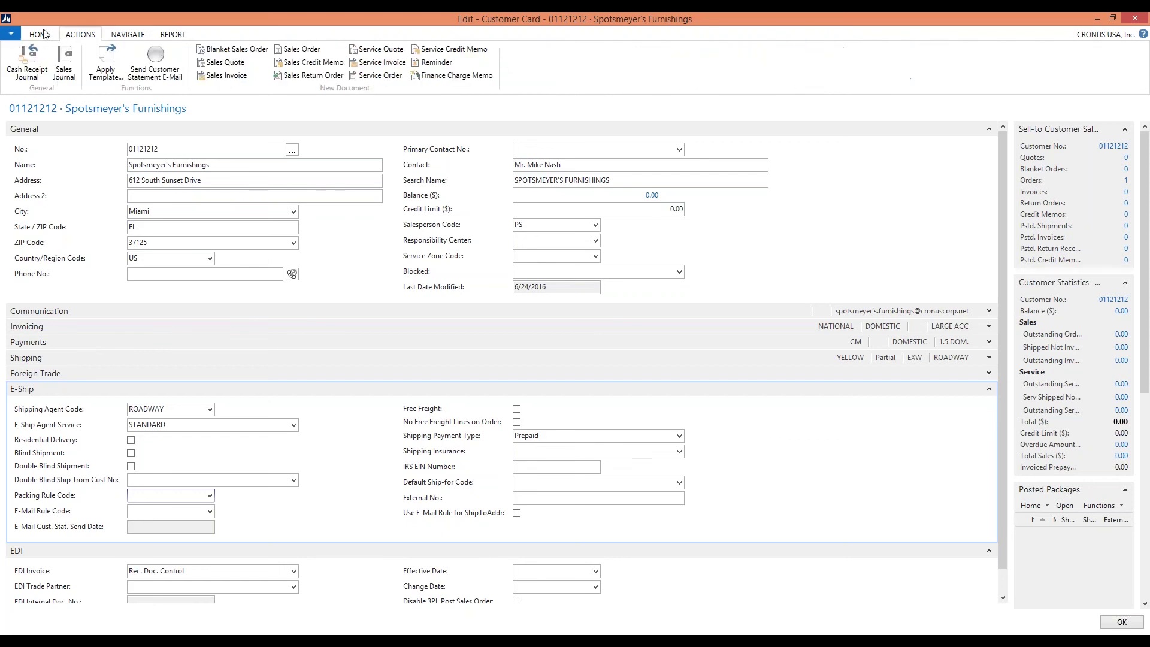
{"action": "left_click", "coordinate": [77, 37]}
{"action": "left_click", "coordinate": [50, 37]}
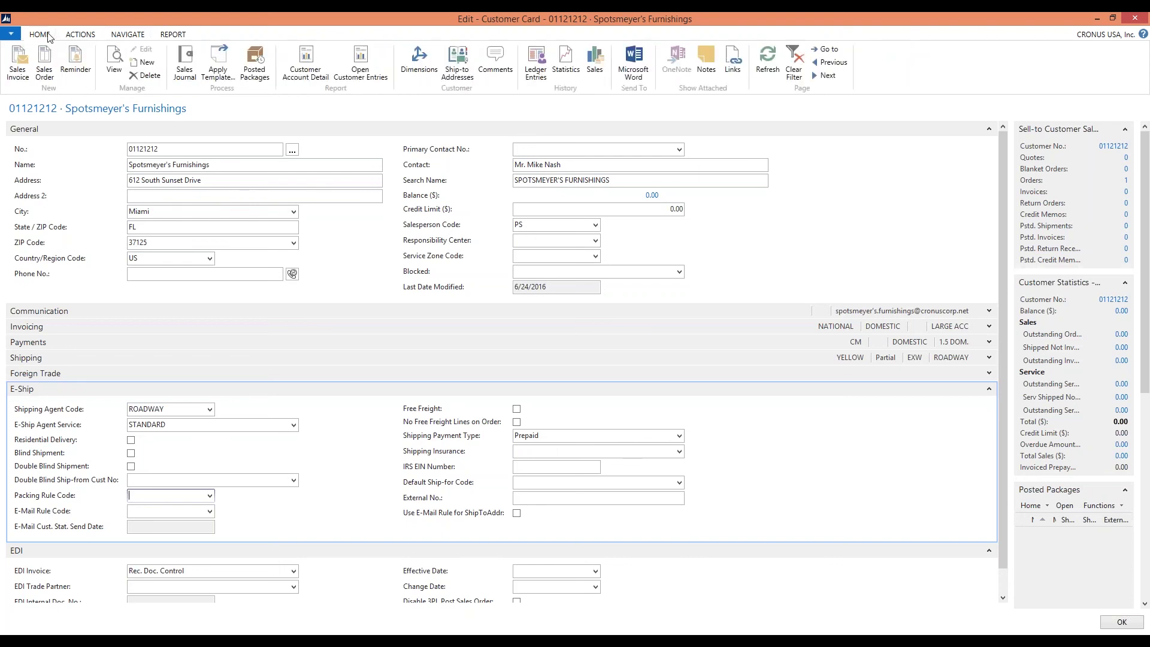
{"action": "left_click", "coordinate": [452, 71]}
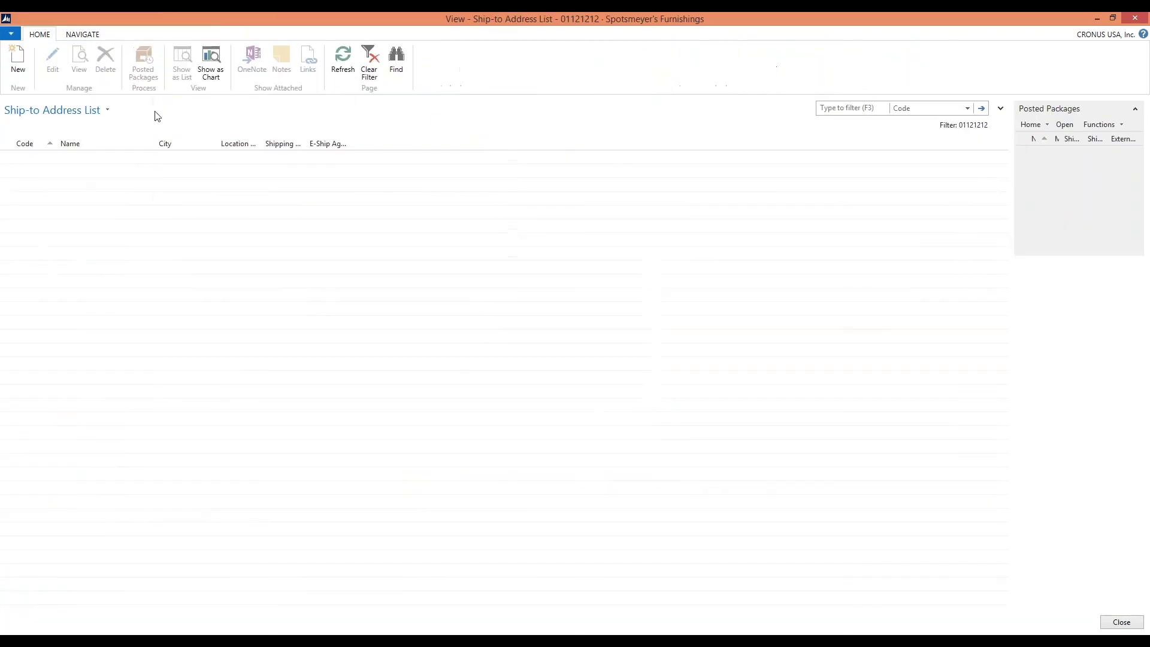
Create a new ship-to address for the customer and set its E-Ship Packing Rule Code to WBTEST
{"action": "left_click", "coordinate": [18, 64]}
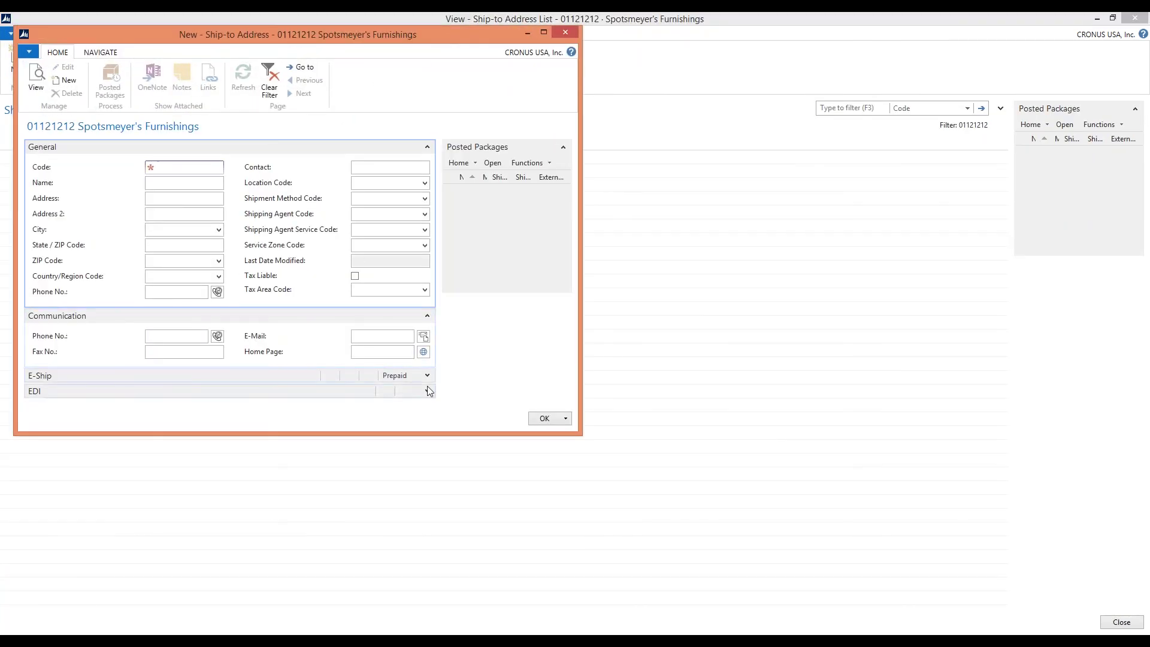
{"action": "left_click", "coordinate": [428, 376]}
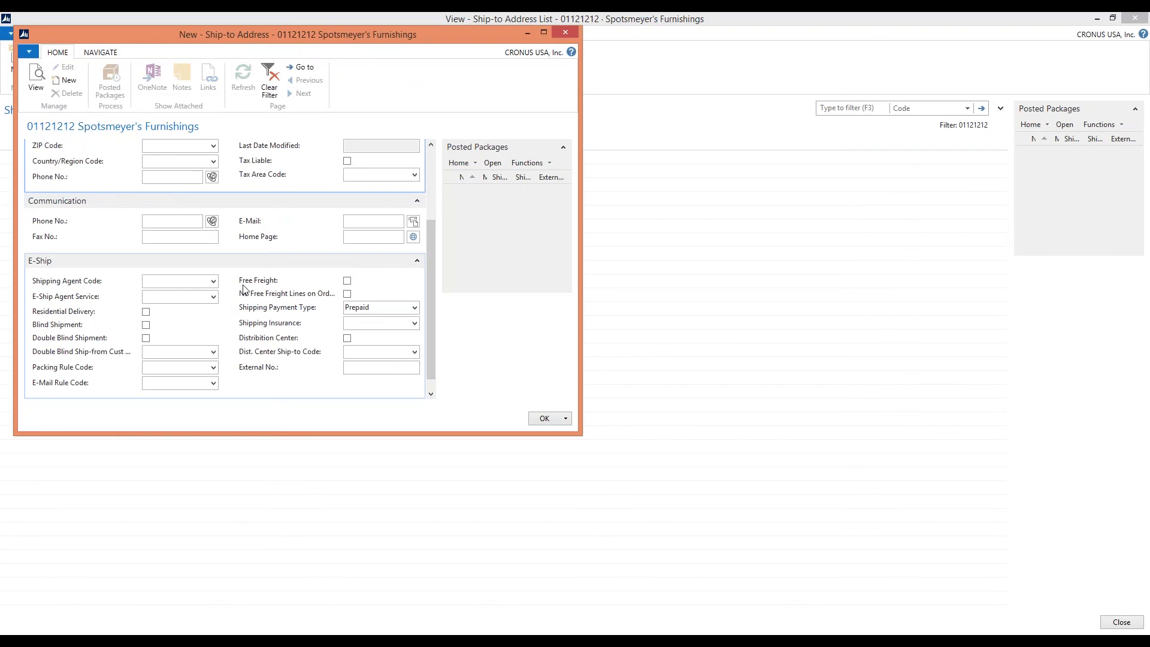
{"action": "left_click", "coordinate": [214, 368]}
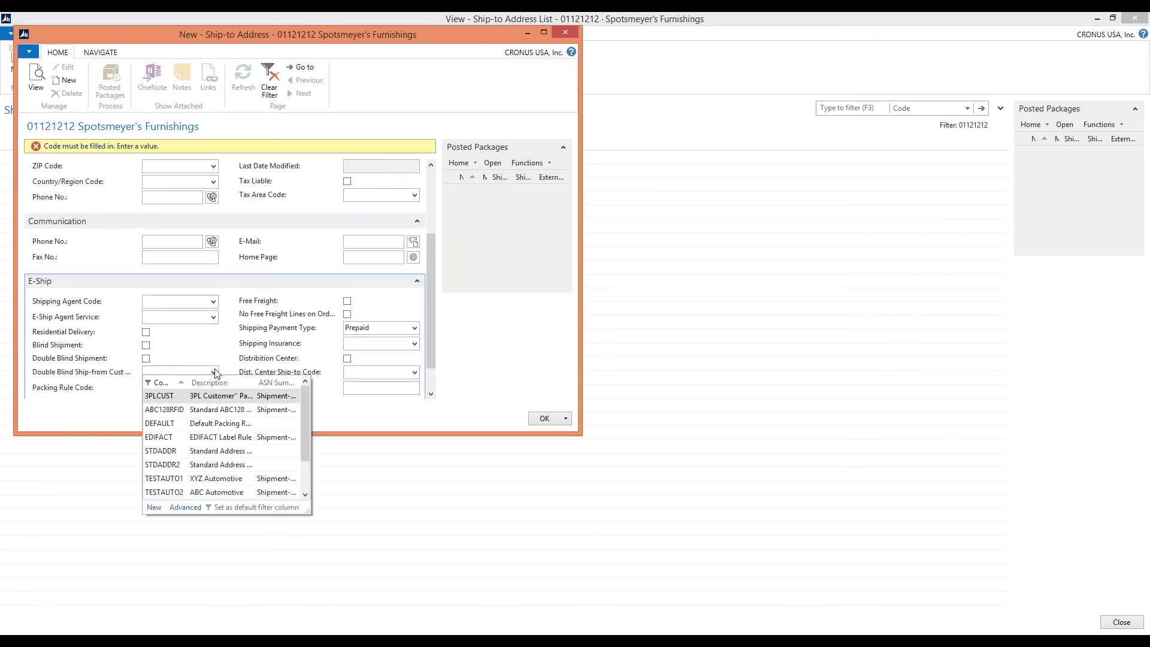
{"action": "scroll", "coordinate": [204, 453], "scroll_direction": "down", "scroll_amount": 1}
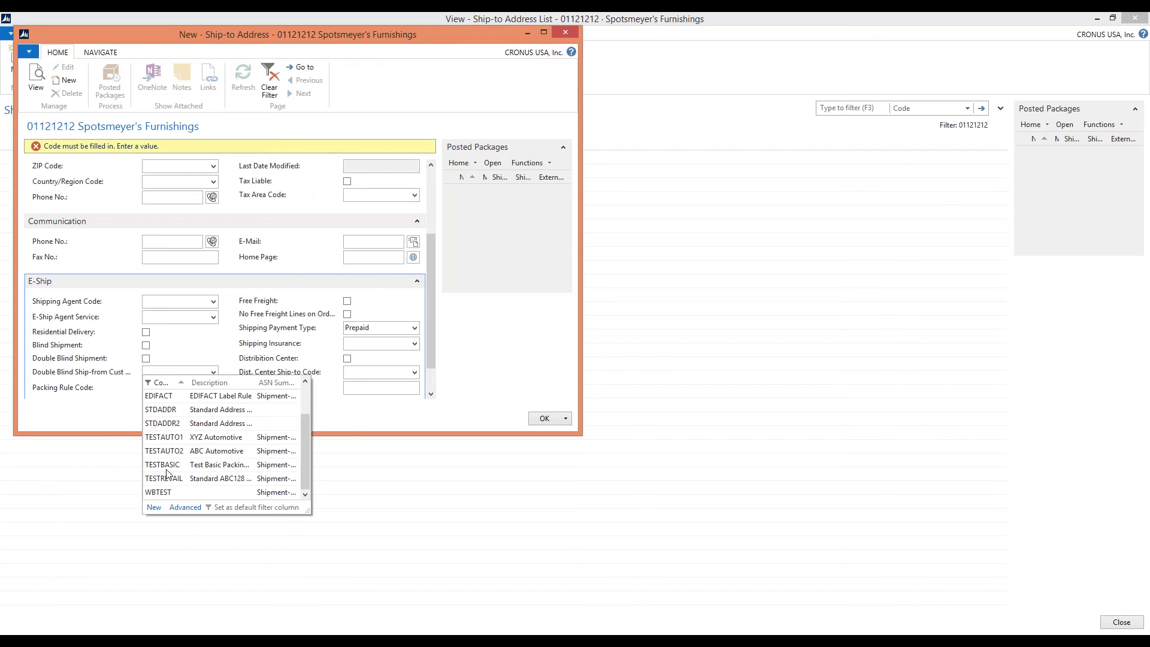
{"action": "left_click", "coordinate": [158, 492]}
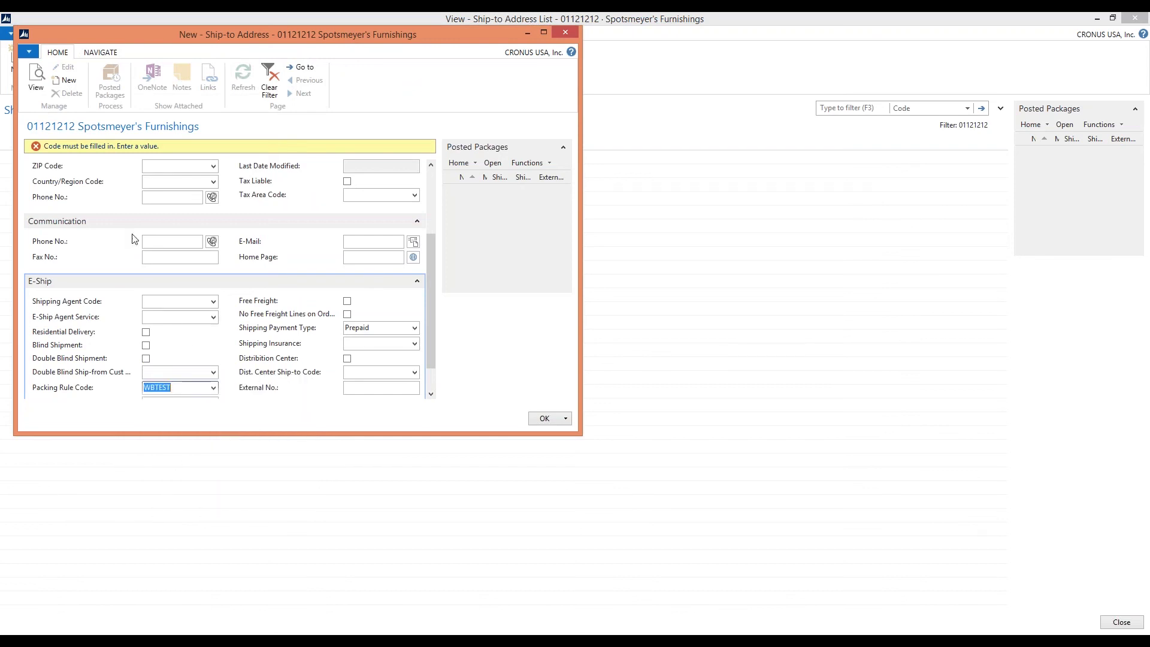
Enter 00001 as the Code of the new ship-to address
{"action": "left_click", "coordinate": [175, 182]}
{"action": "scroll", "coordinate": [201, 187], "scroll_direction": "up", "scroll_amount": 3}
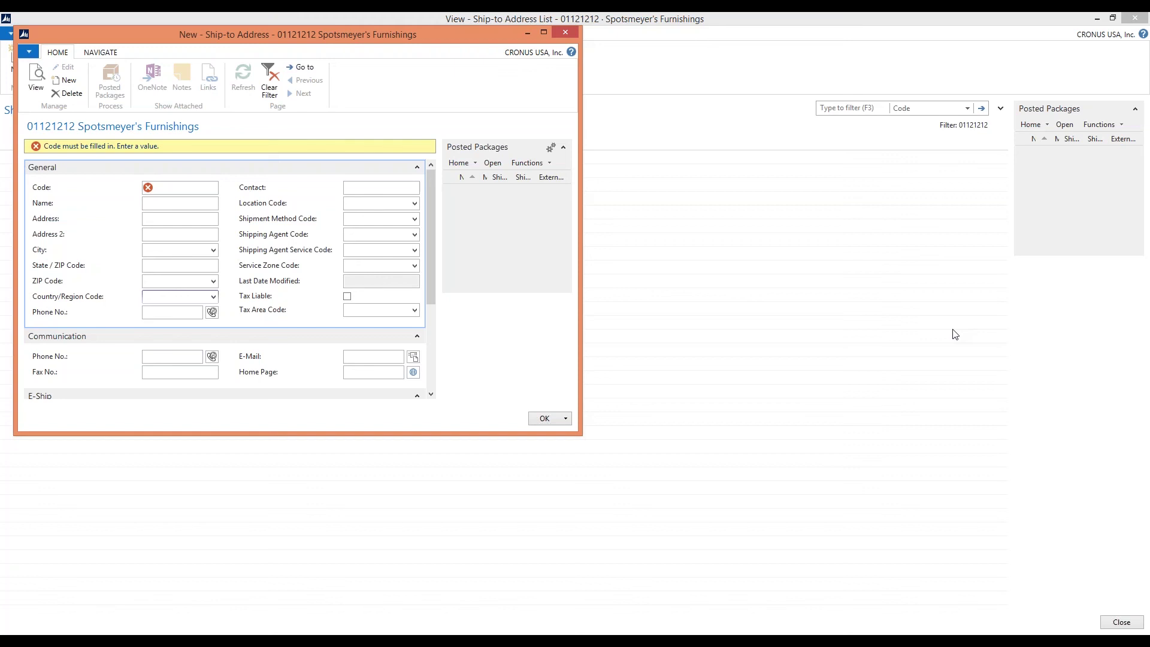
{"action": "type", "text": "000"}
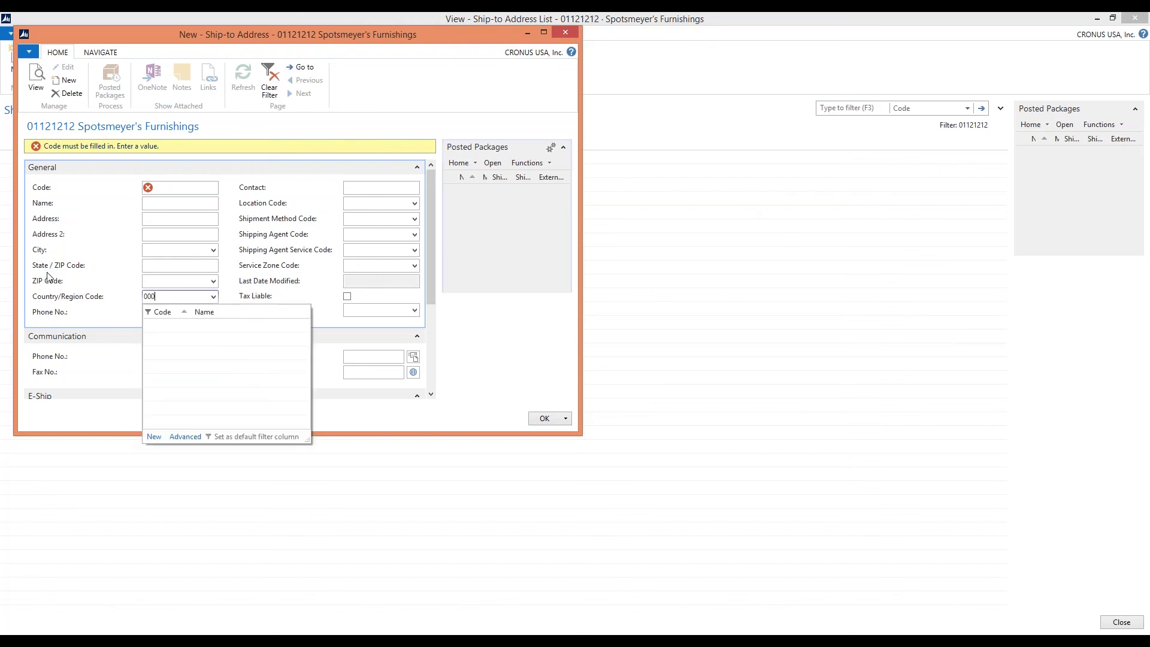
{"action": "left_click", "coordinate": [171, 189]}
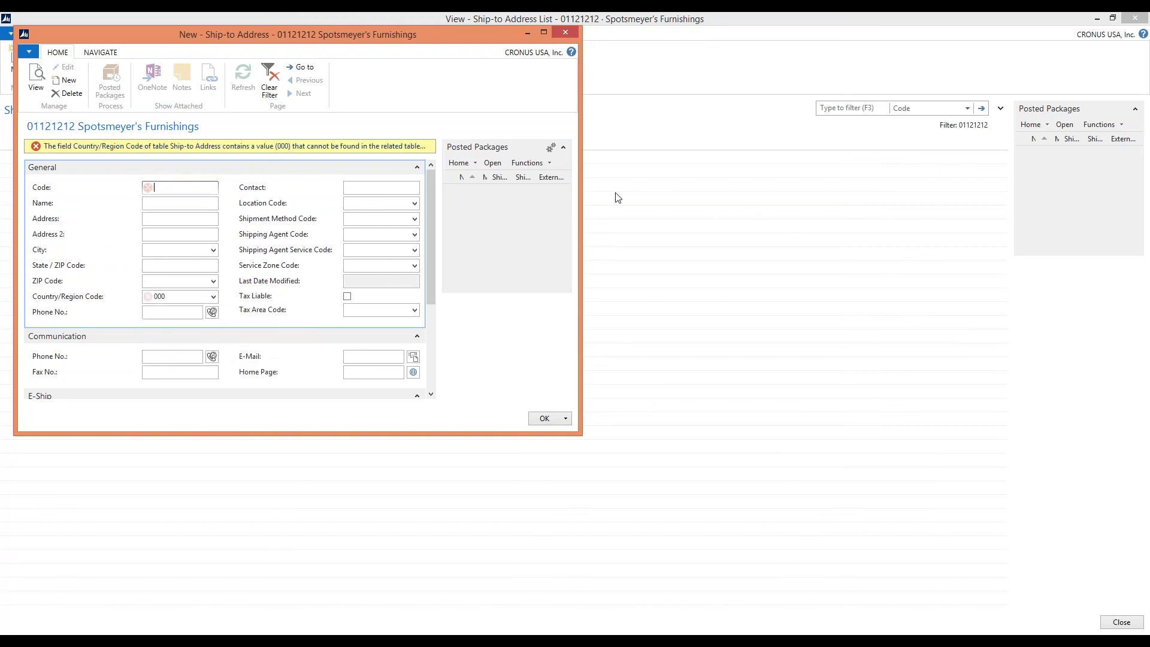
{"action": "type", "text": "00001"}
{"action": "key", "text": "Tab"}
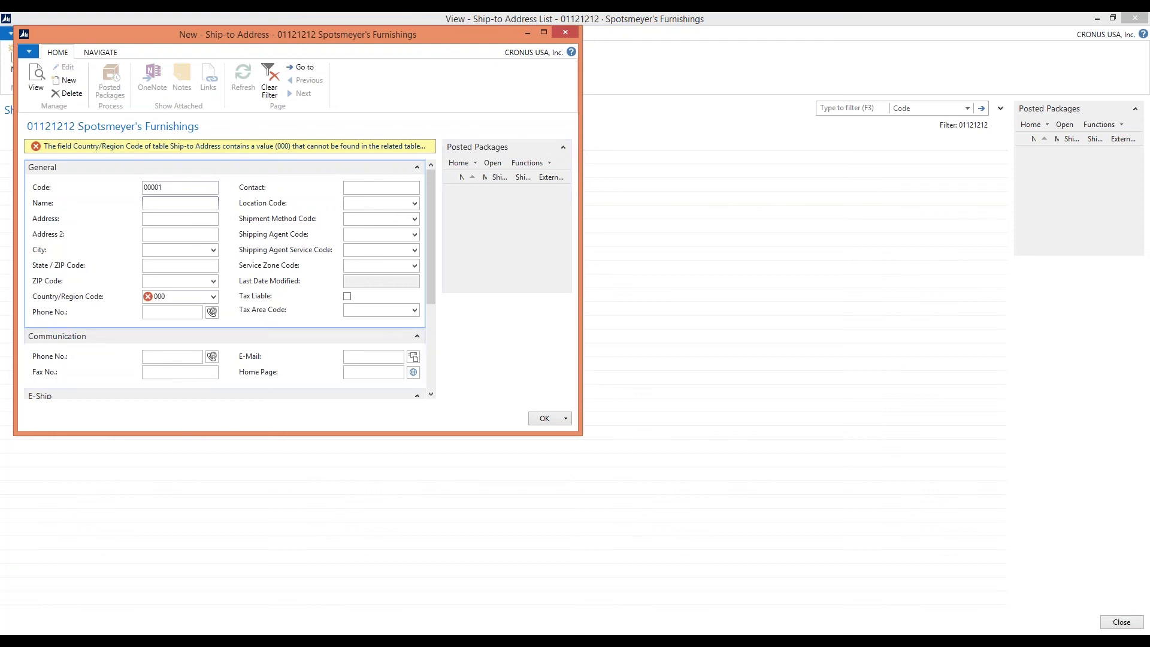
Clear the mistaken Country/Region Code entry on the new ship-to address
{"action": "left_click", "coordinate": [180, 297]}
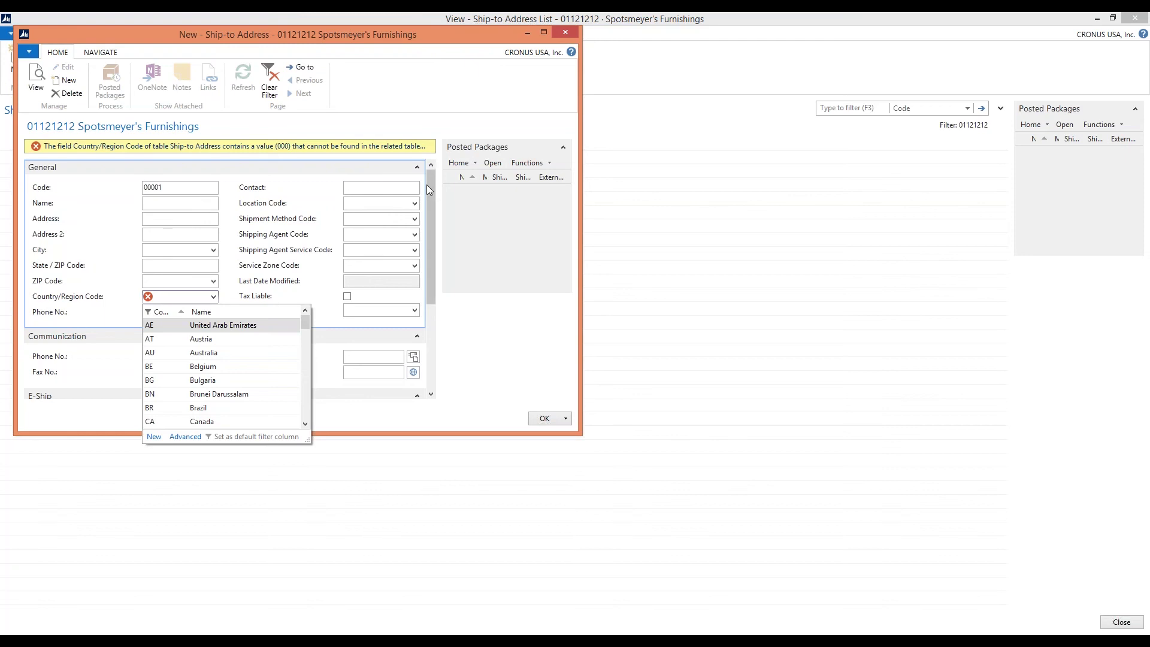
{"action": "left_click", "coordinate": [205, 201]}
{"action": "left_click", "coordinate": [182, 187]}
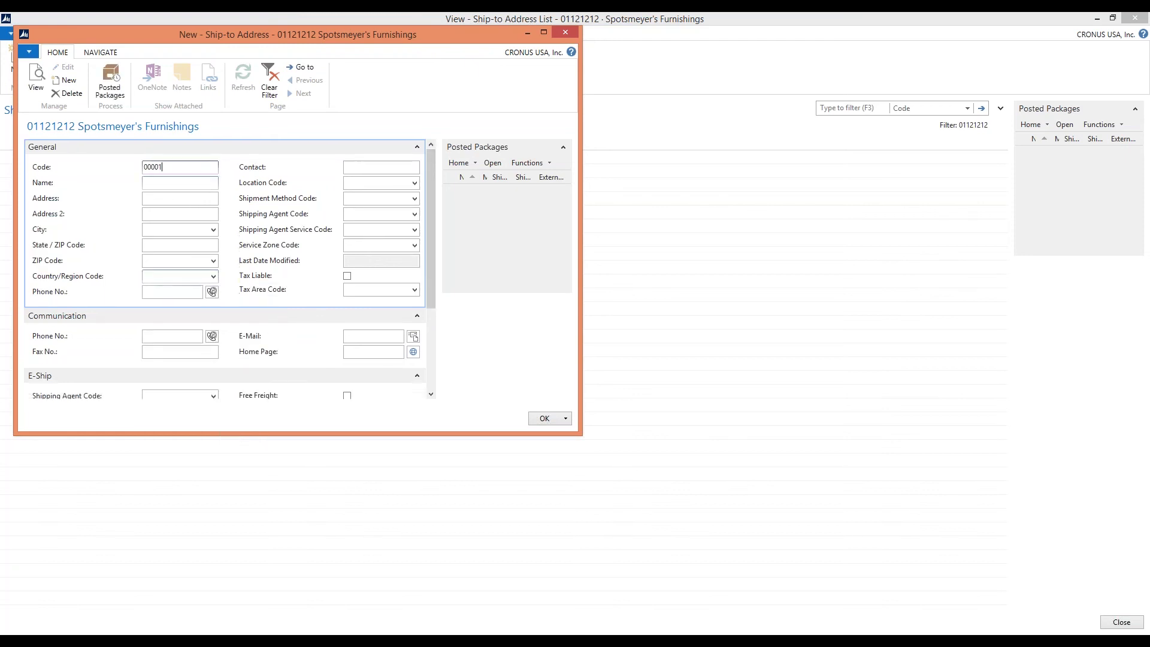